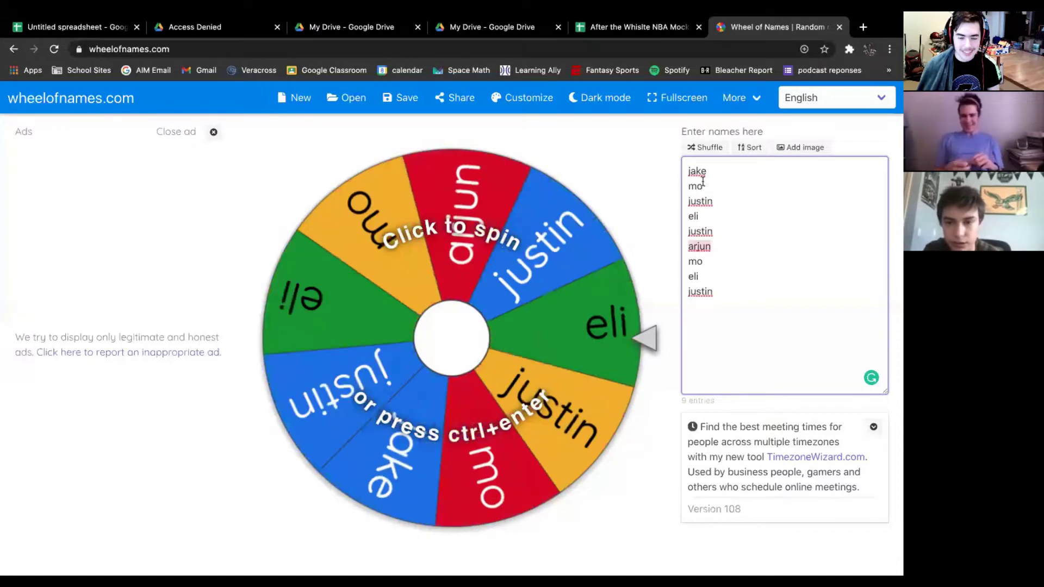
Remove arjun and jake from the wheel's names list and spin, which lands on mo.
key("BackSpace")
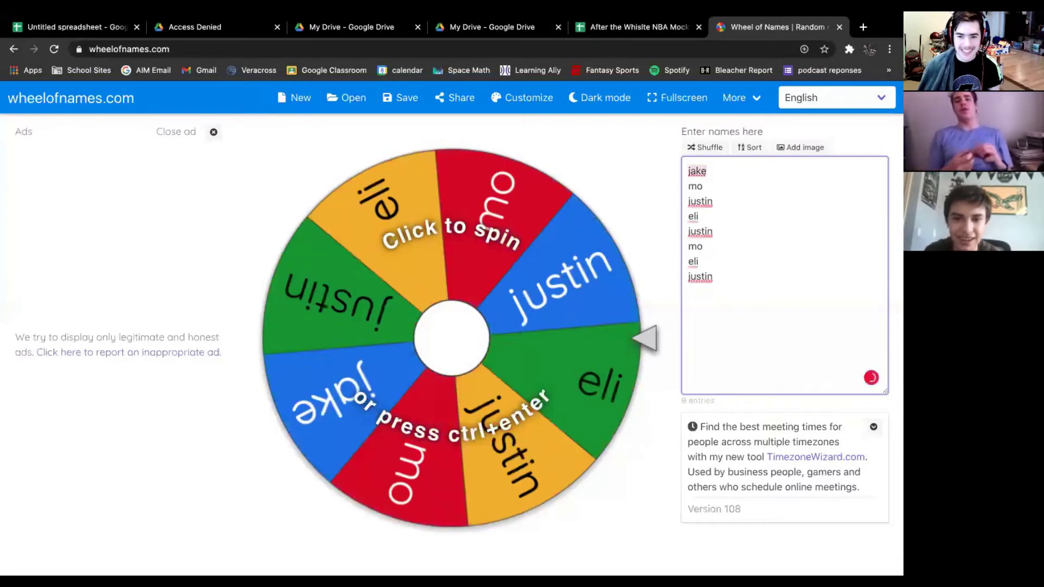
key("Up")
key("Up")
key("Up")
key("Up")
key("BackSpace")
key("BackSpace")
key("BackSpace")
key("BackSpace")
key("BackSpace")
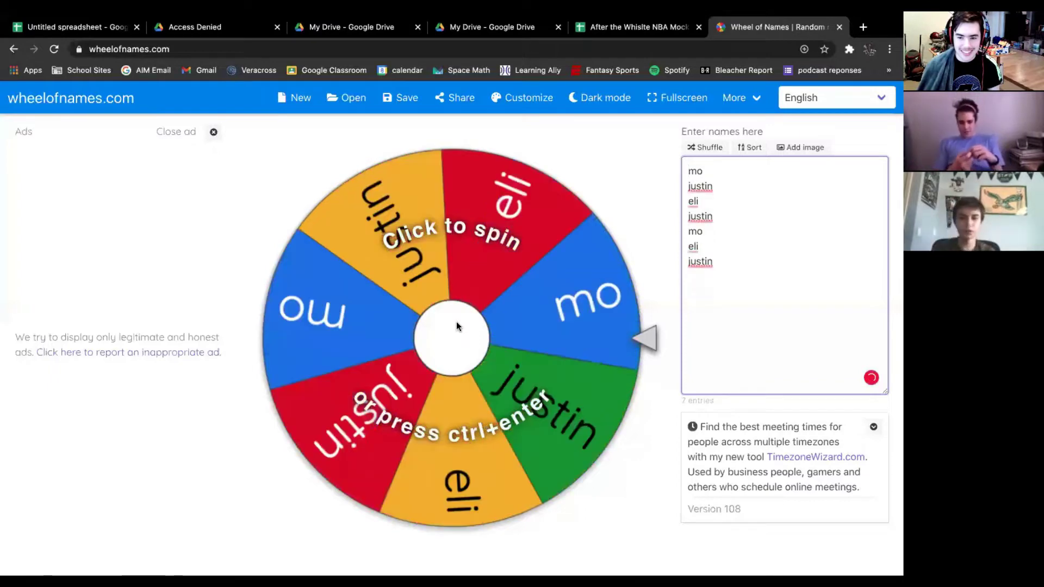
left_click(457, 322)
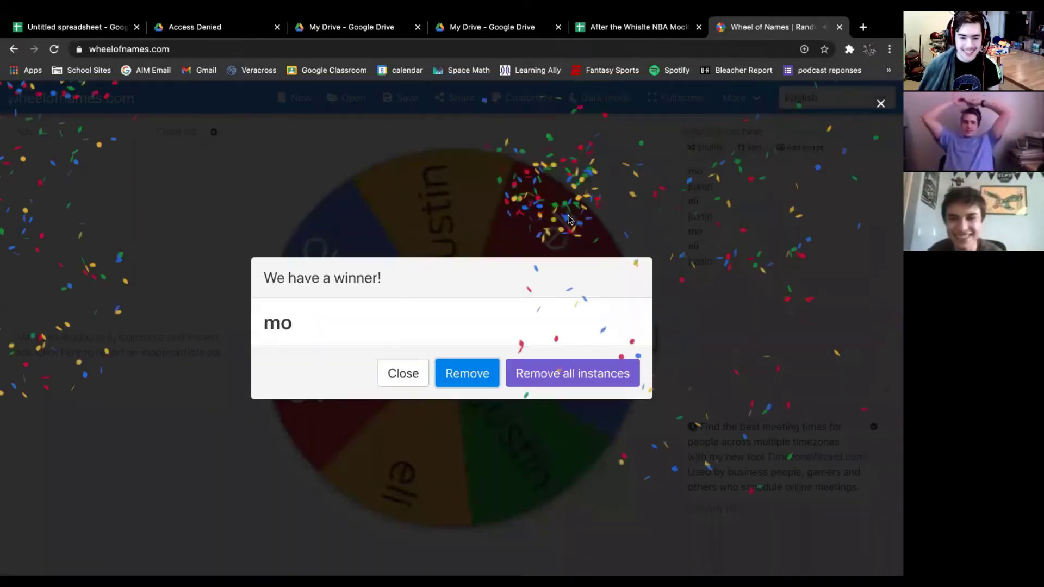
Dismiss the mo winner announcement and delete both mo entries from the names list.
left_click(405, 374)
key("ctrl+shift+Tab")
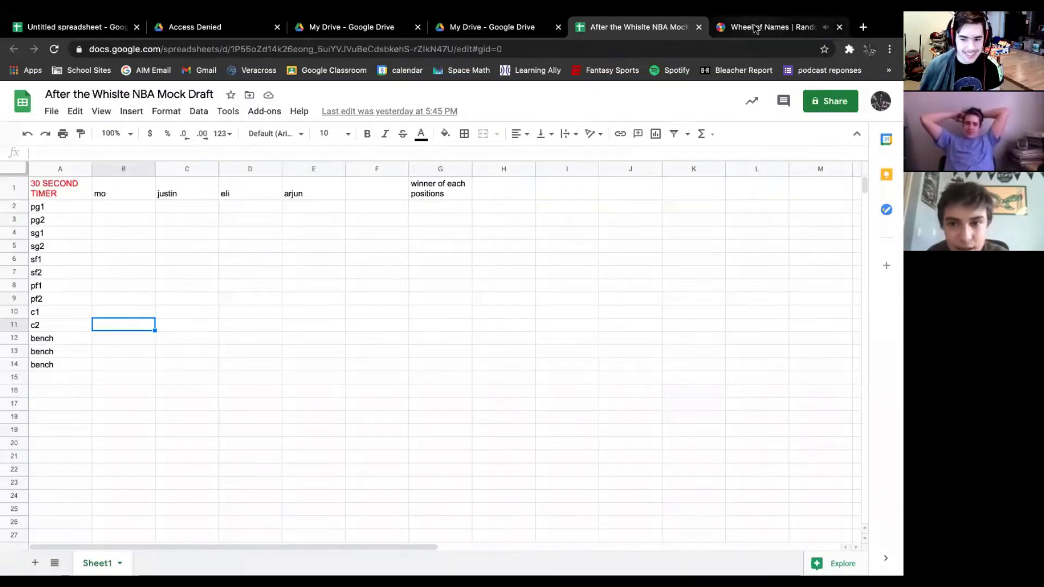
key("ctrl+Tab")
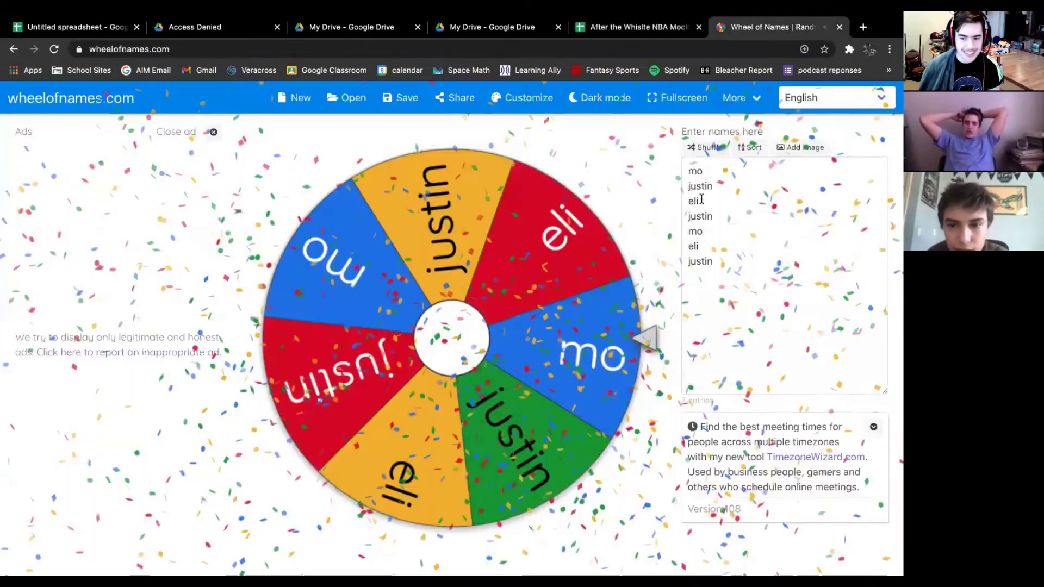
left_click(702, 170)
key("BackSpace")
key("BackSpace")
key("Delete")
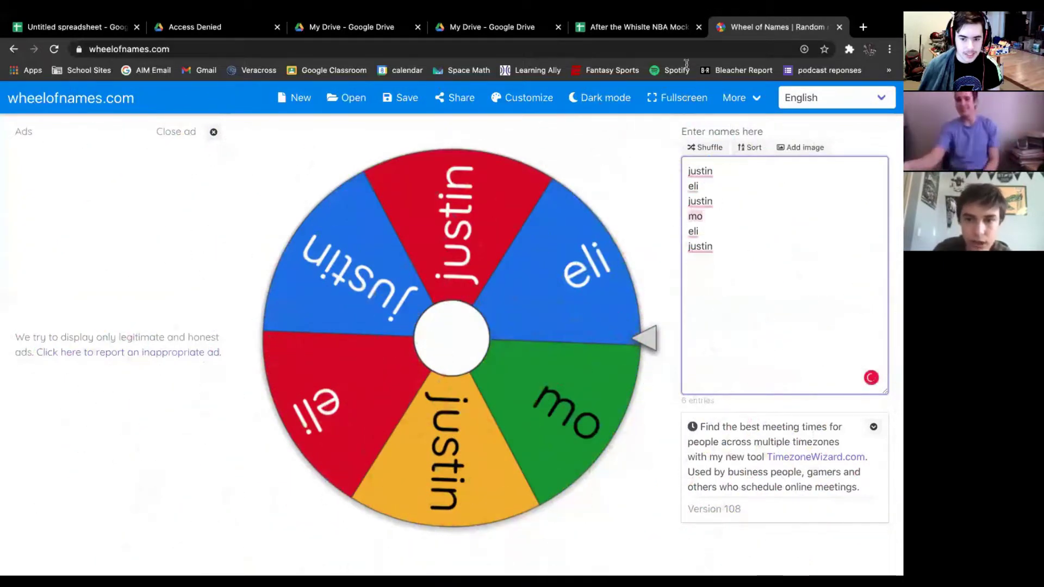
key("BackSpace")
key("BackSpace")
key("BackSpace")
key("ctrl+shift+Tab")
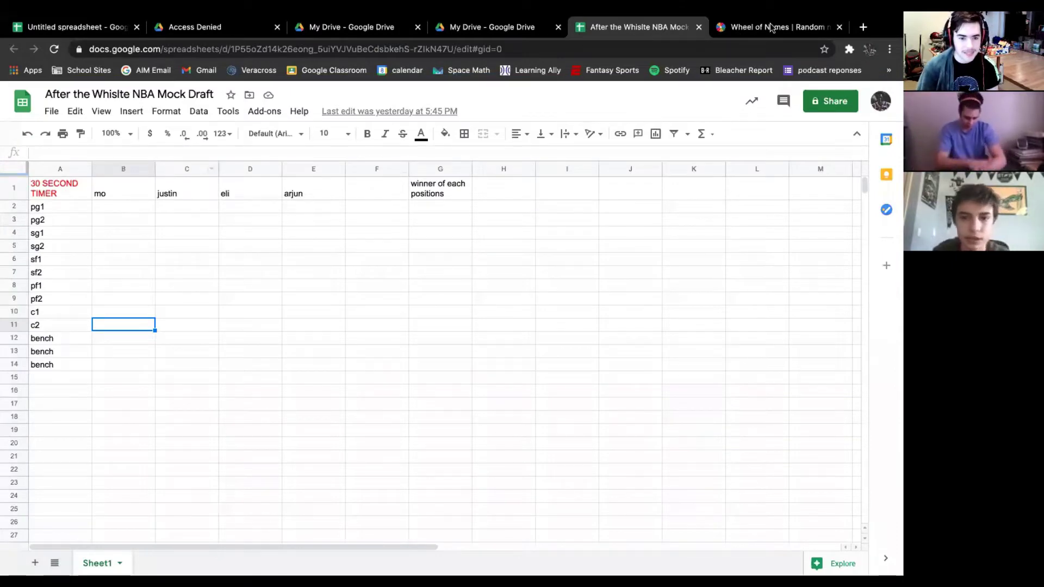
key("ctrl+Tab")
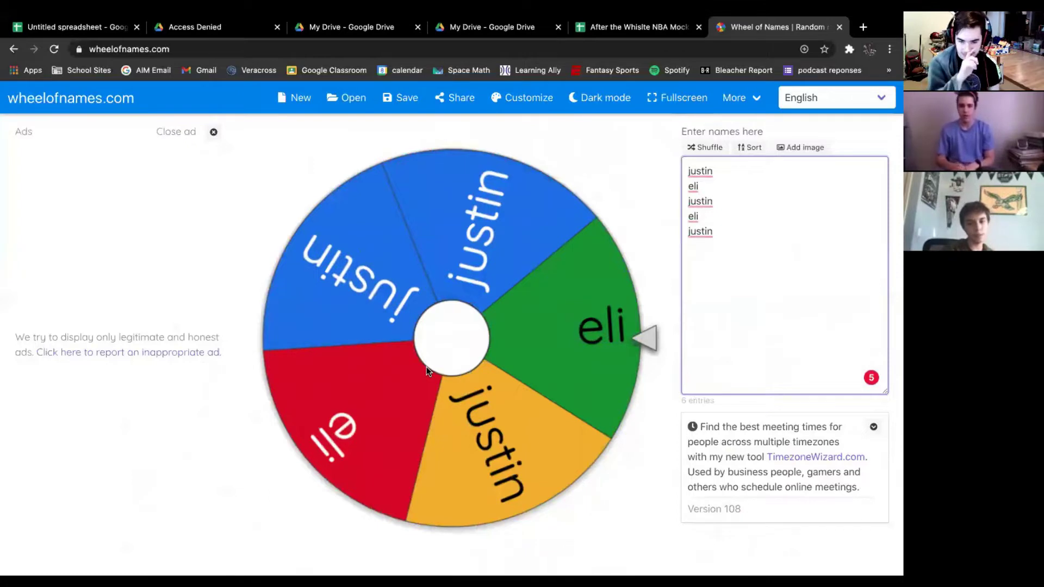
Spin the wheel again, landing on justin, and mute the Wheel of Names site.
left_click(570, 266)
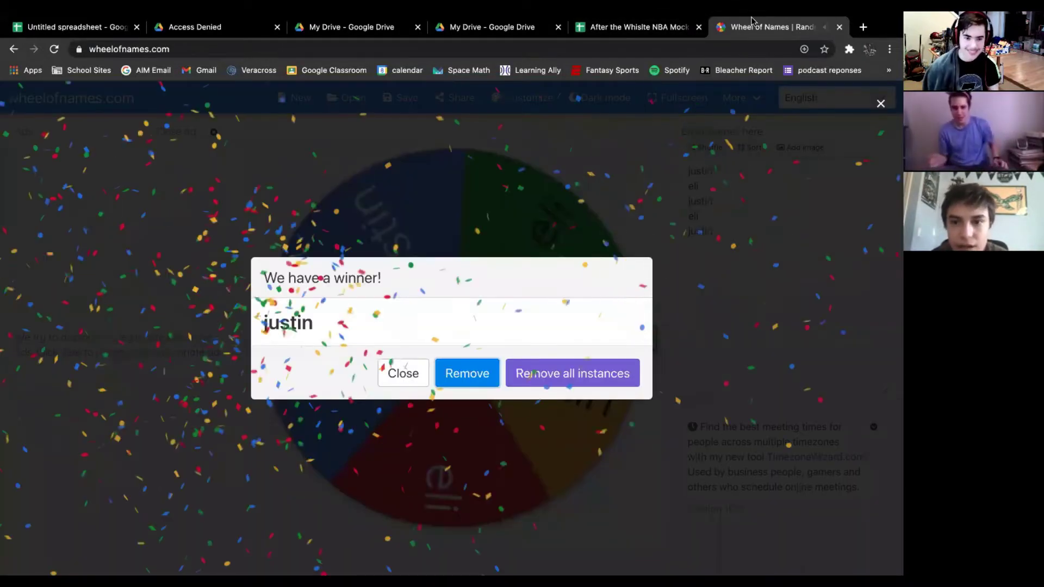
right_click(752, 20)
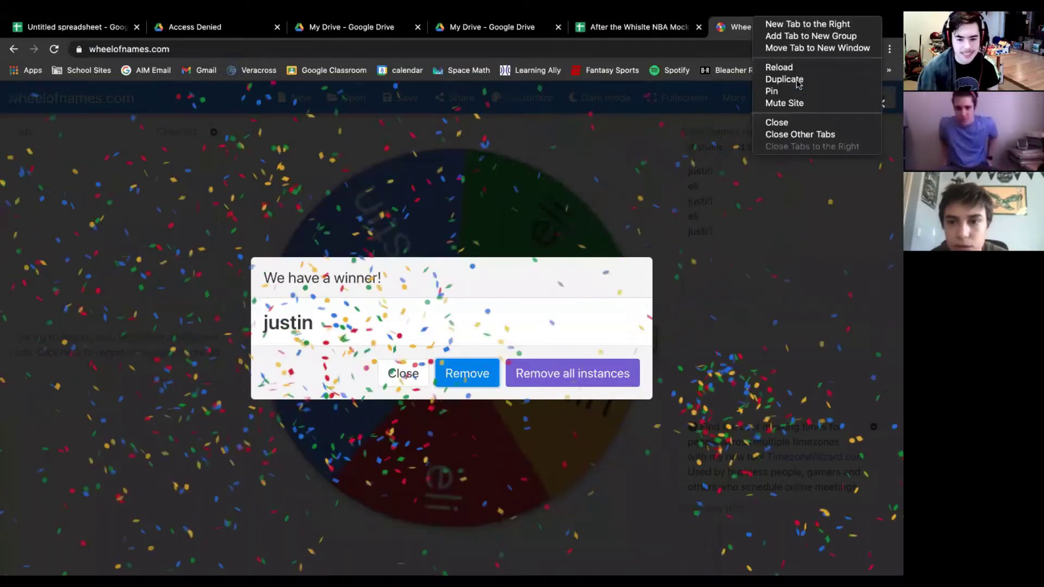
left_click(779, 104)
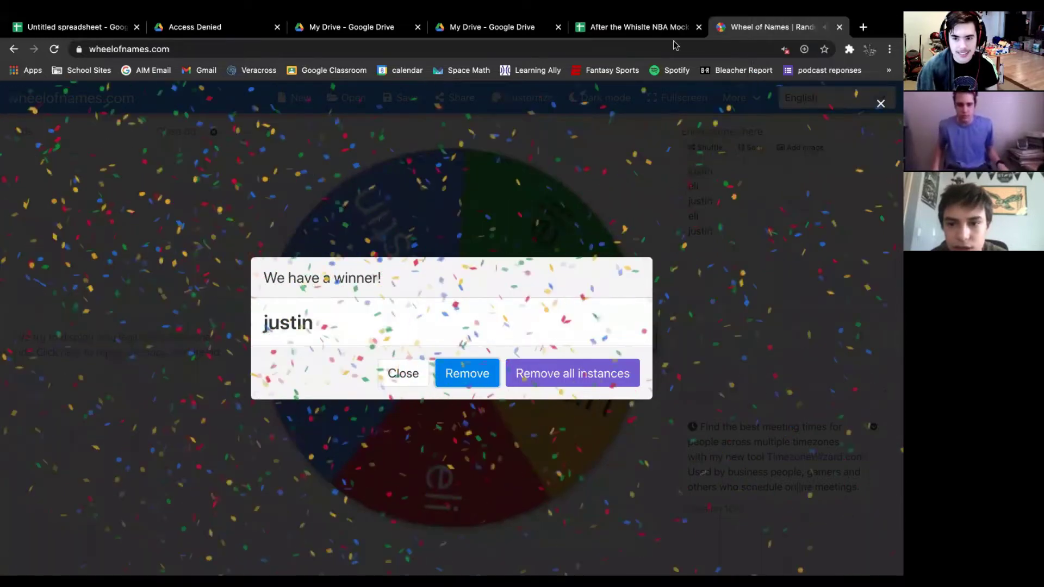
Return to the mock draft spreadsheet and review mo's and eli's header cells.
left_click(641, 27)
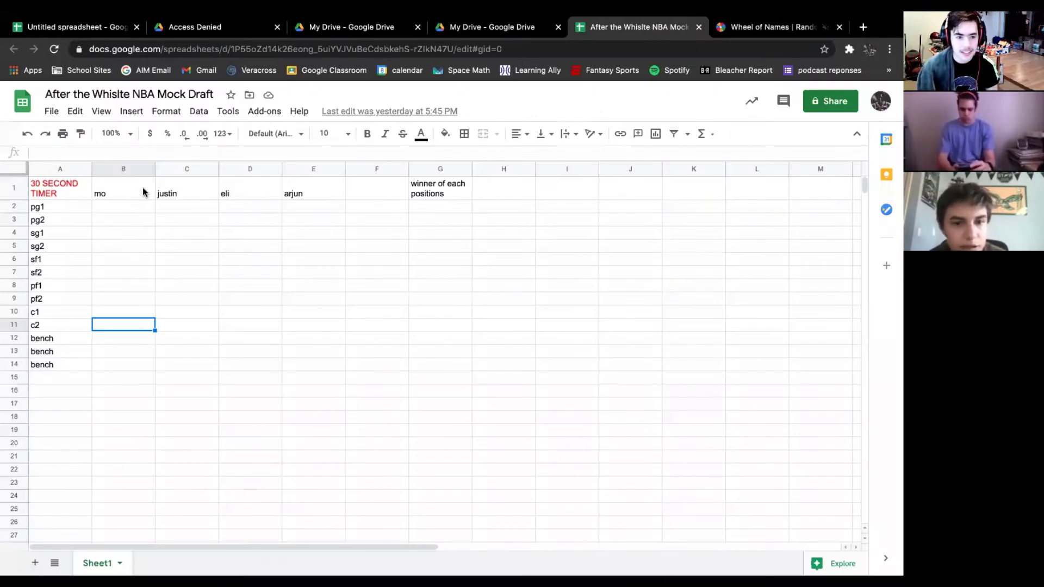
left_click(144, 195)
left_click(265, 193)
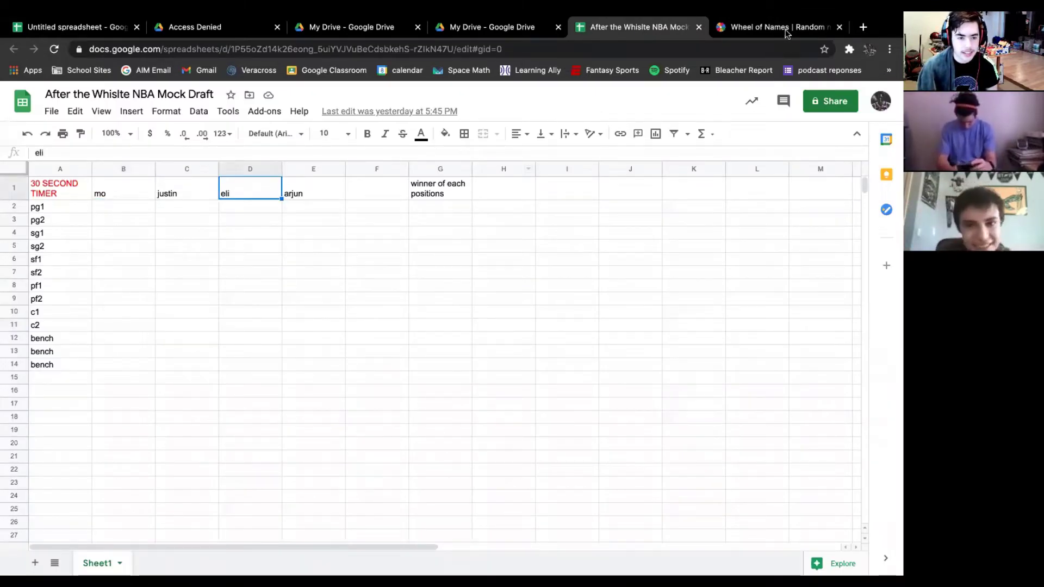
key("ctrl+Tab")
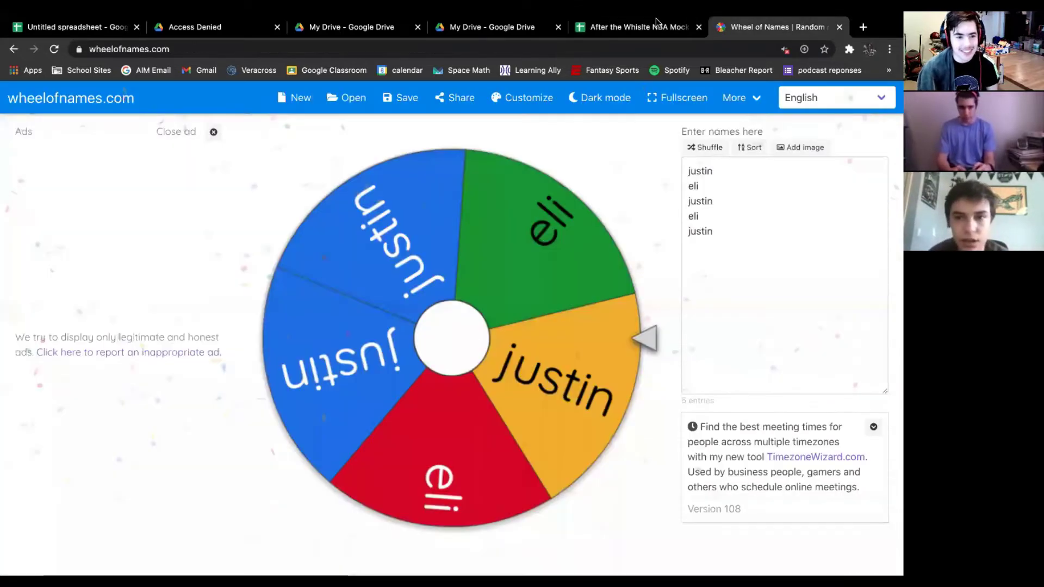
key("ctrl+shift+Tab")
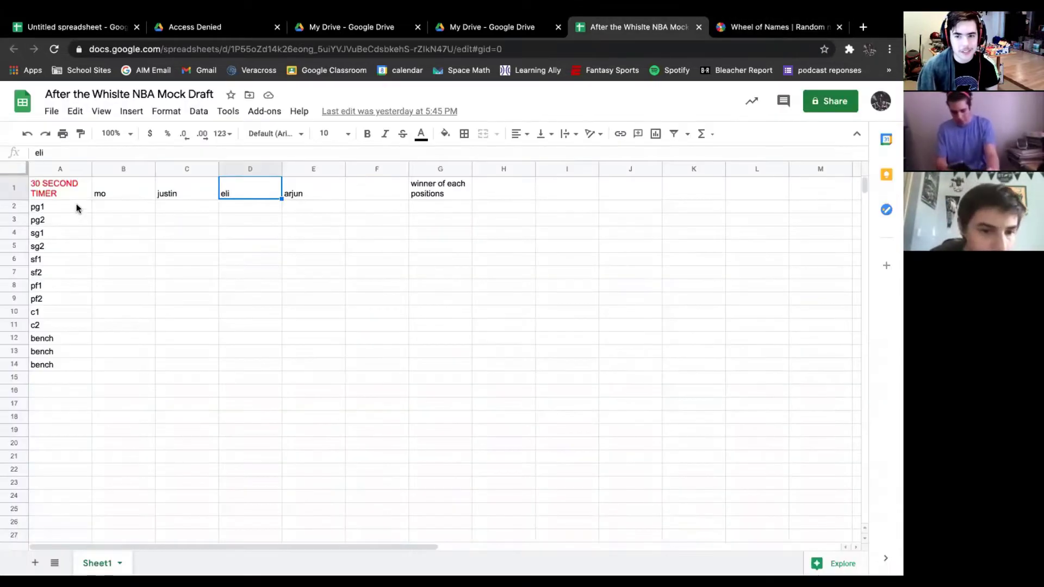
Enter lebron james in mo's sf1 cell B6.
left_click(116, 206)
left_click(119, 234)
key("Down")
left_click(115, 263)
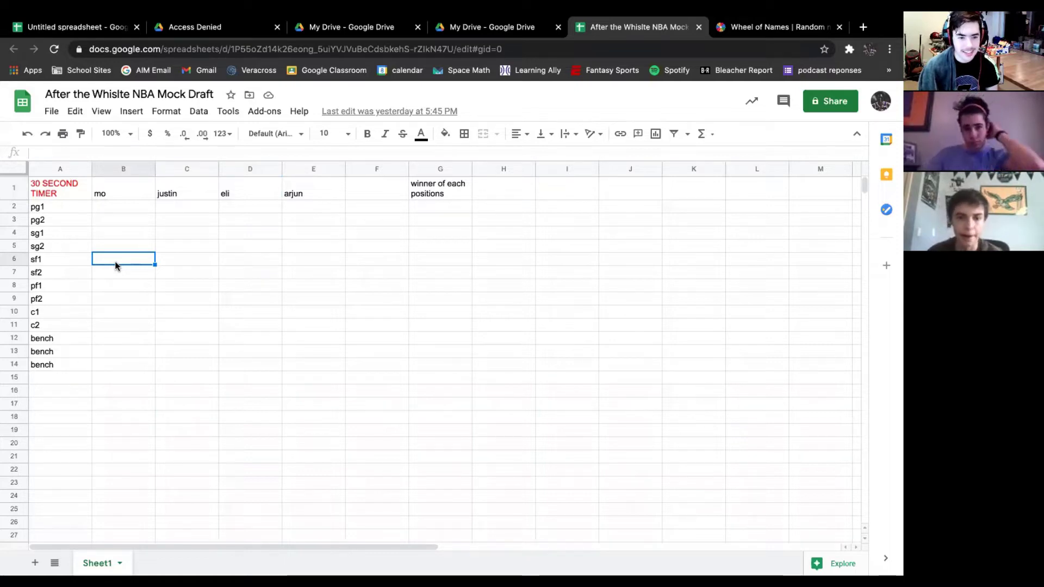
type("lebron")
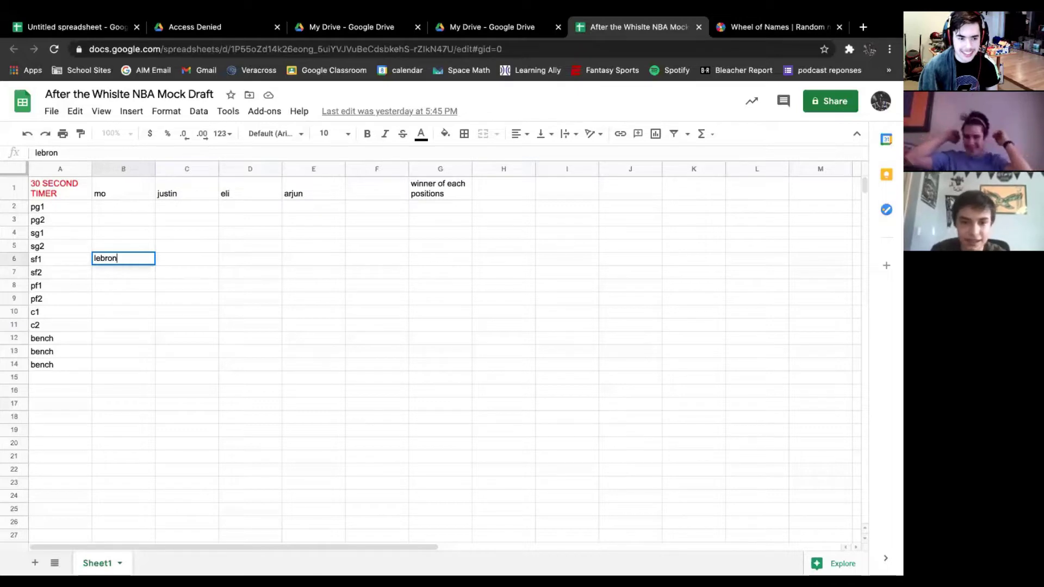
type(" james")
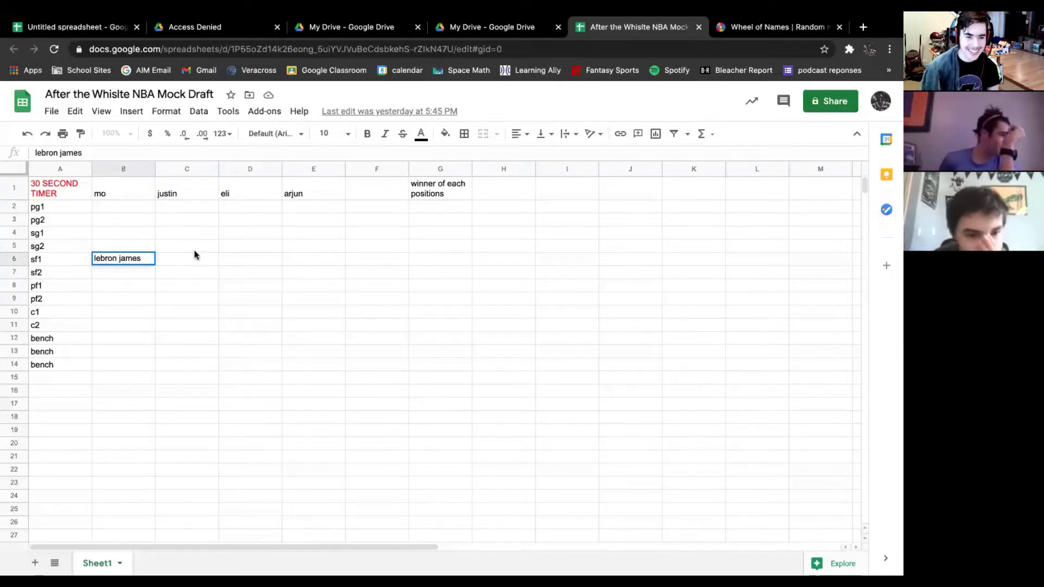
left_click(193, 235)
Enter nikola jokic in justin's c1 cell C10.
left_click(426, 208)
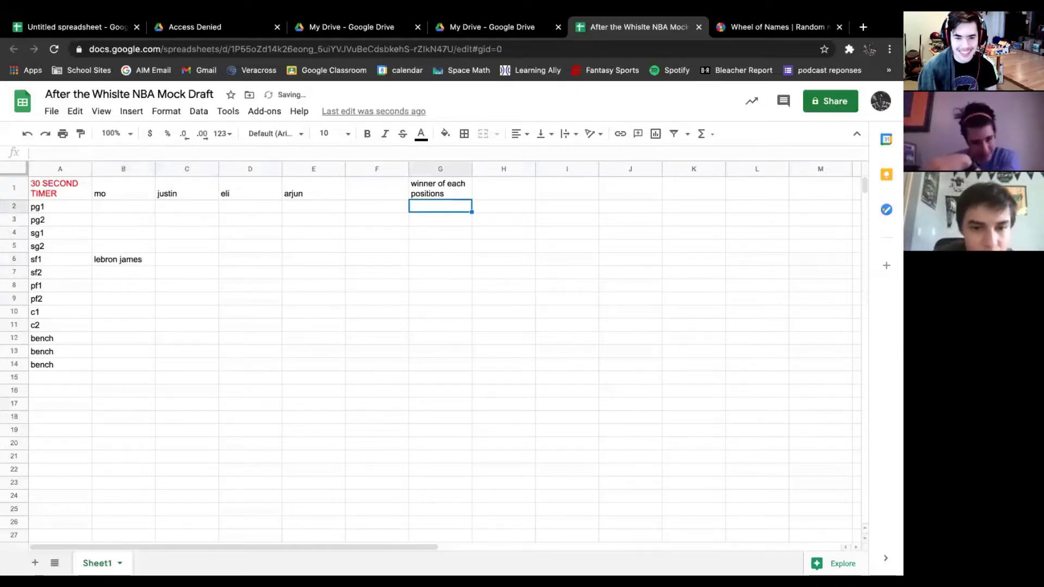
key("Down")
key("Down")
key("Down")
key("Down")
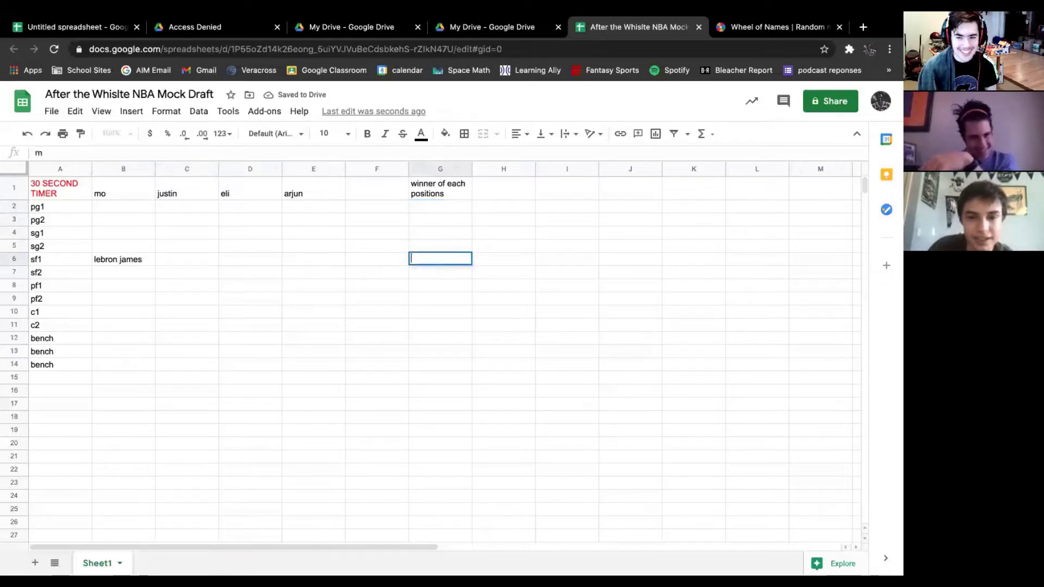
left_click(196, 203)
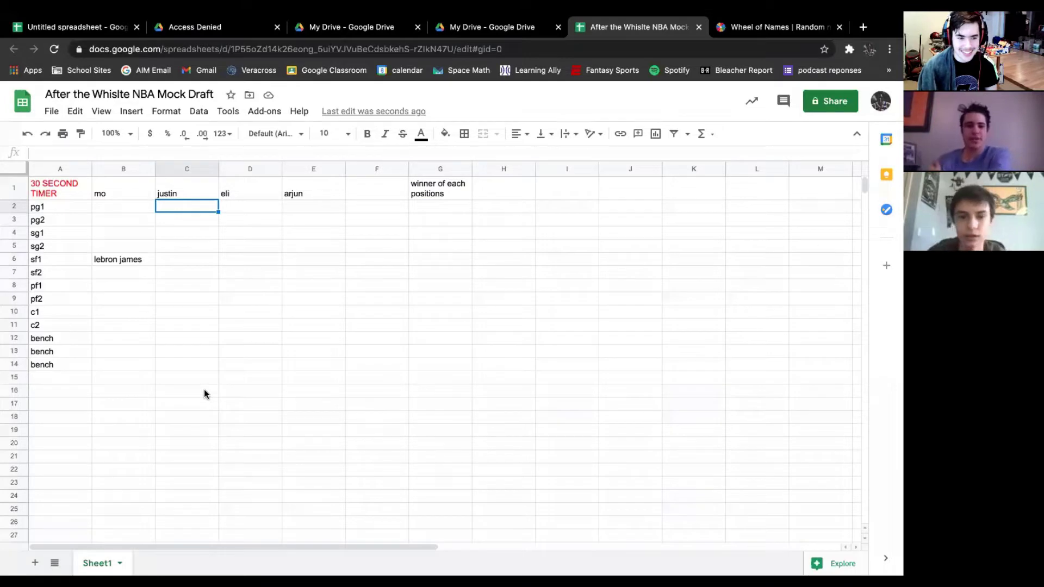
left_click(171, 313)
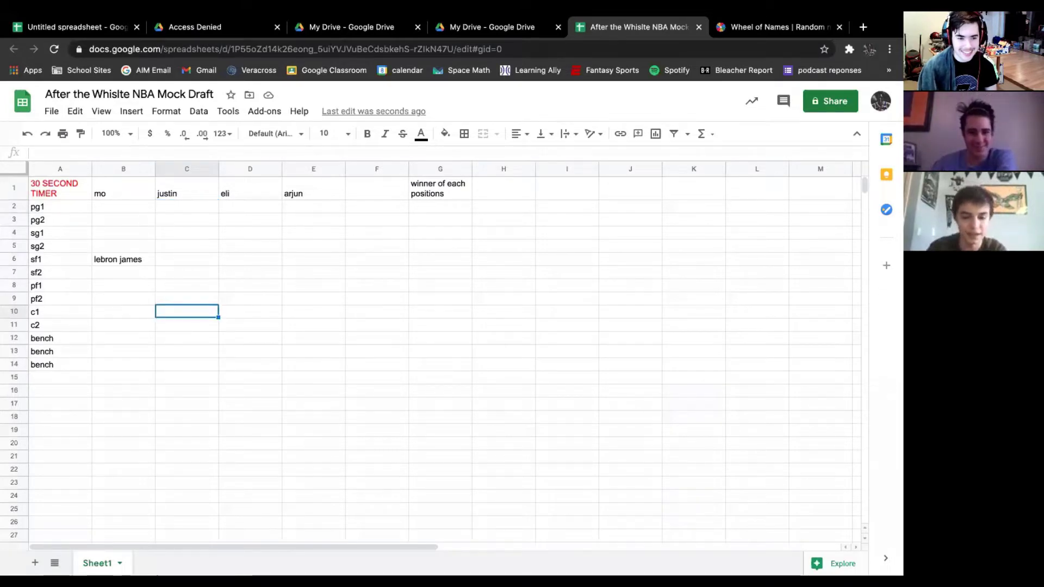
type("nikola jokic")
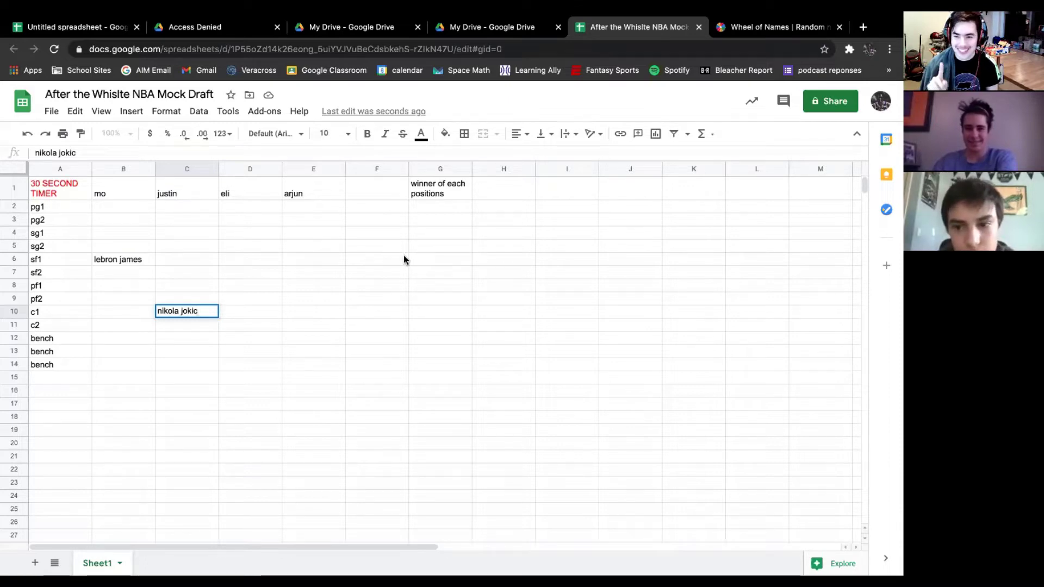
left_click(253, 340)
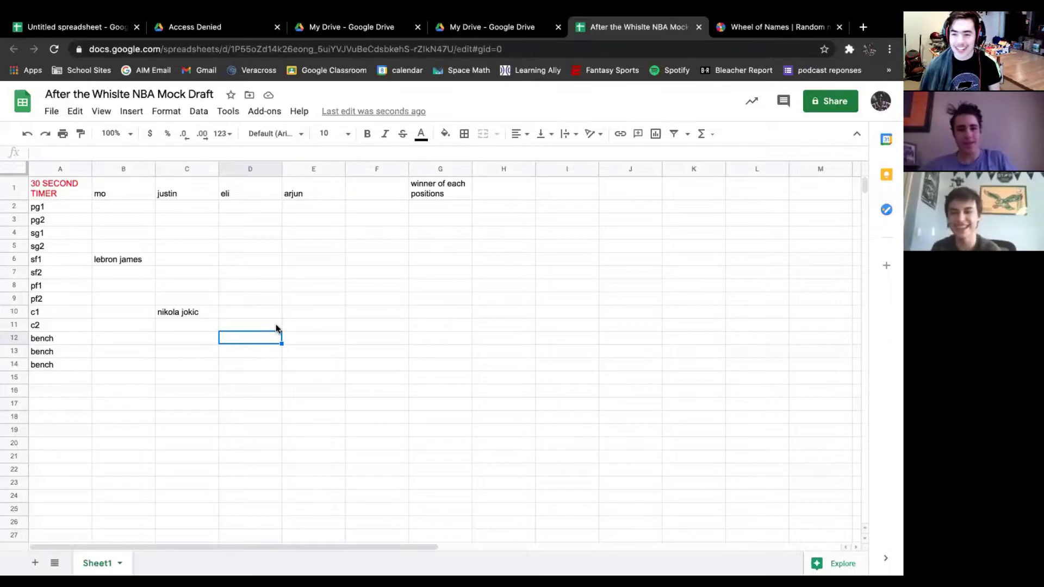
Enter giannis in eli's pf1 cell D8 and steph curry in eli's pg1 cell D2.
left_click(265, 296)
left_click(262, 288)
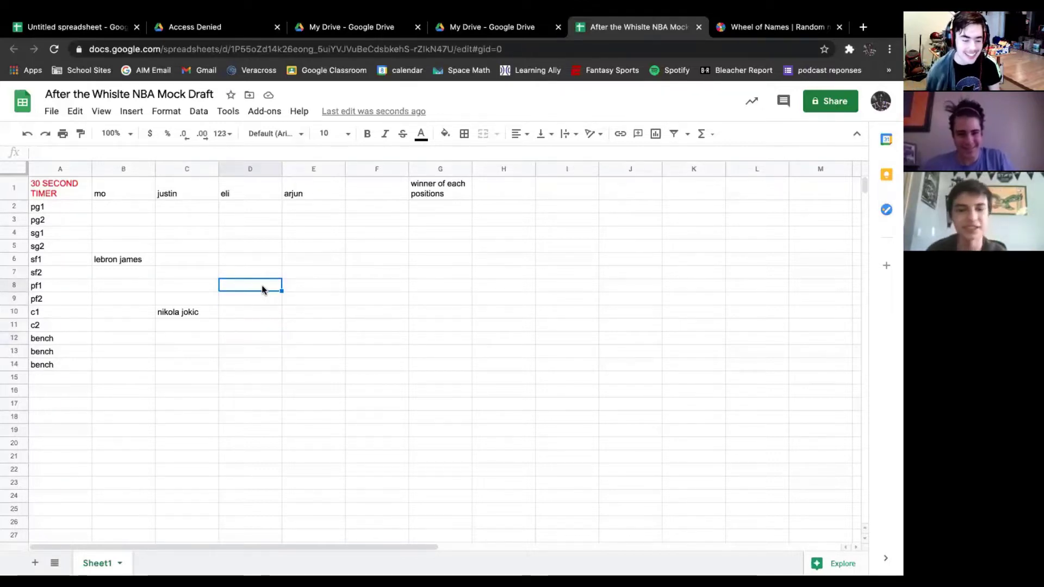
type("giannis")
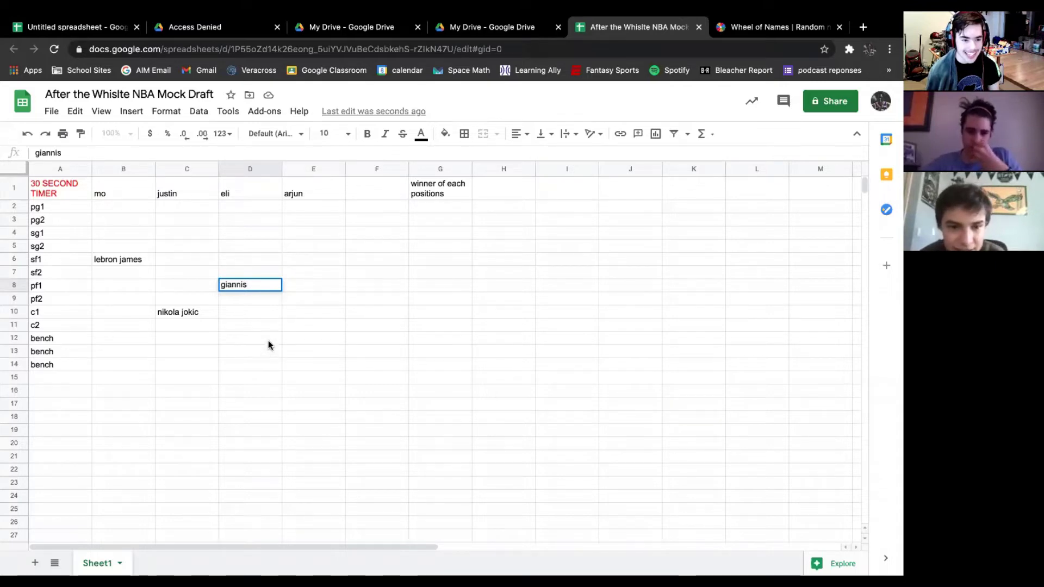
left_click(257, 207)
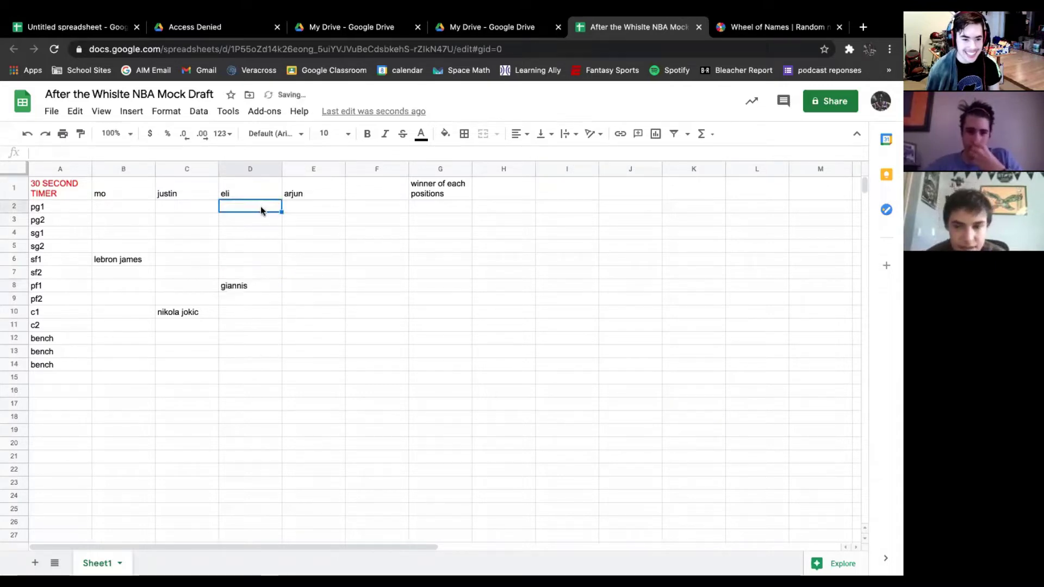
type("ste")
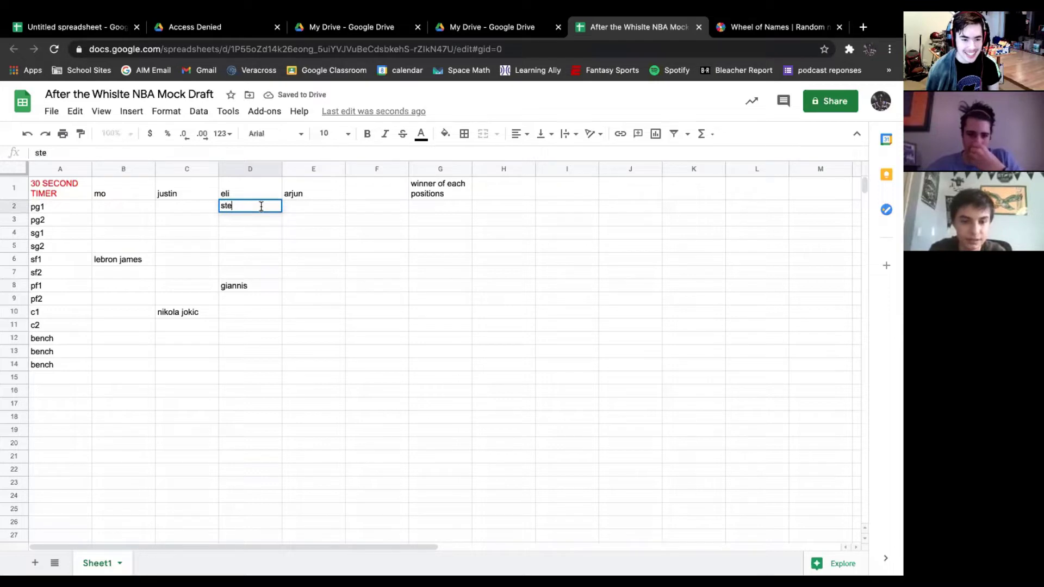
type("ph curry")
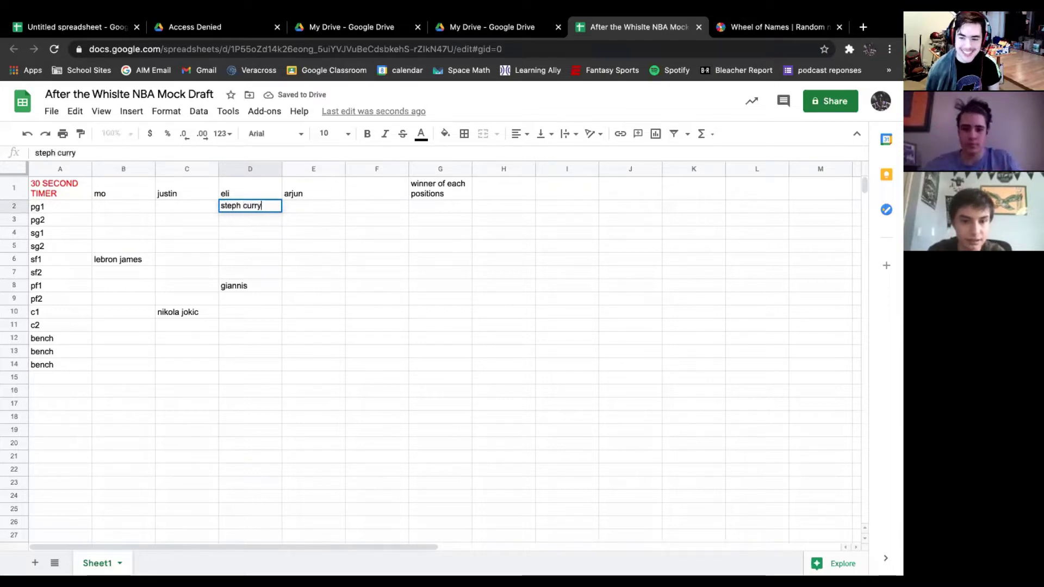
left_click(199, 216)
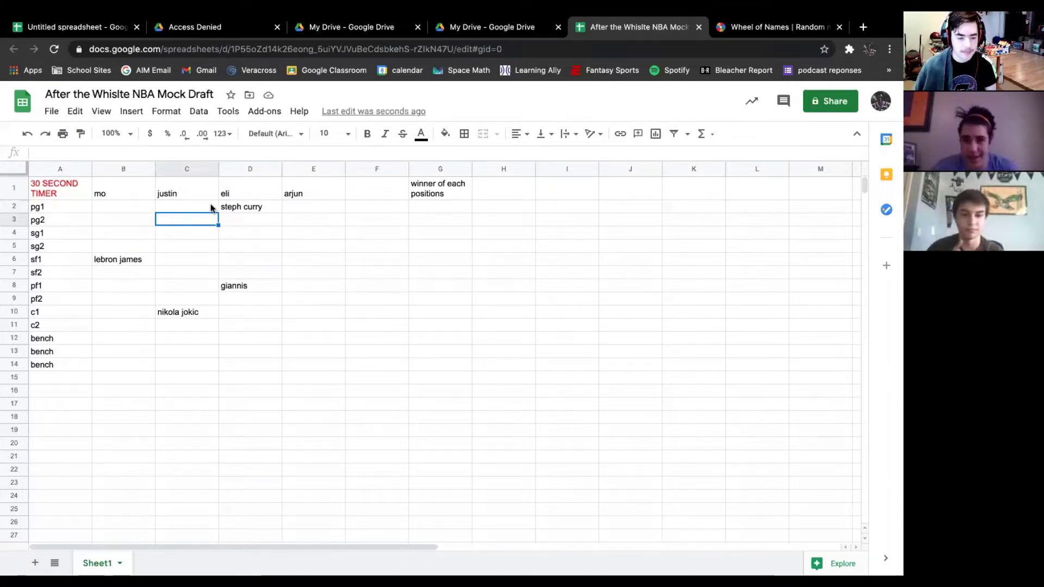
Enter damian lillard in justin's pg1 cell C2 and type anthony davis into B8.
left_click(211, 207)
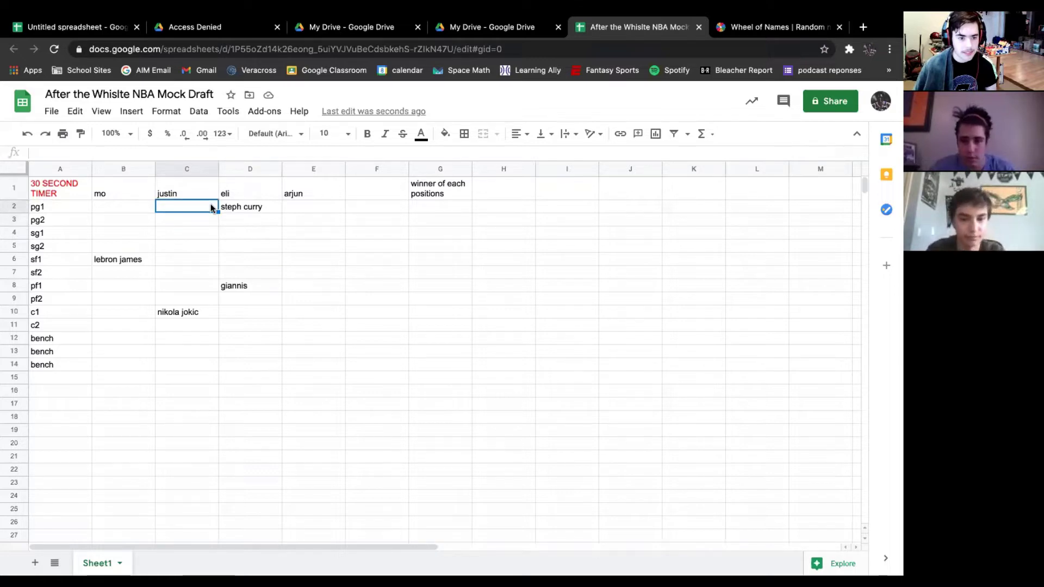
type("damian lillard")
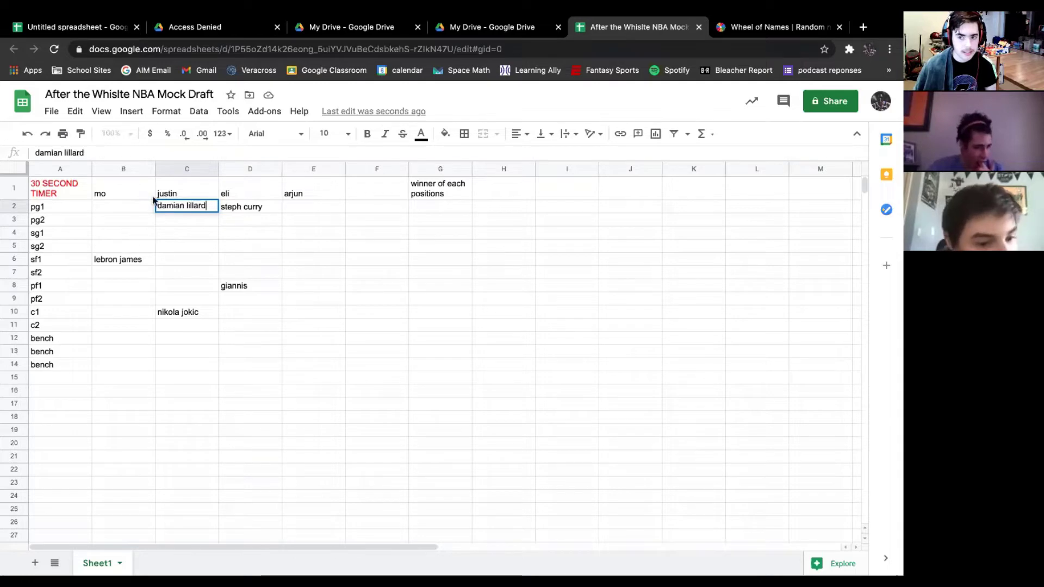
left_click(107, 290)
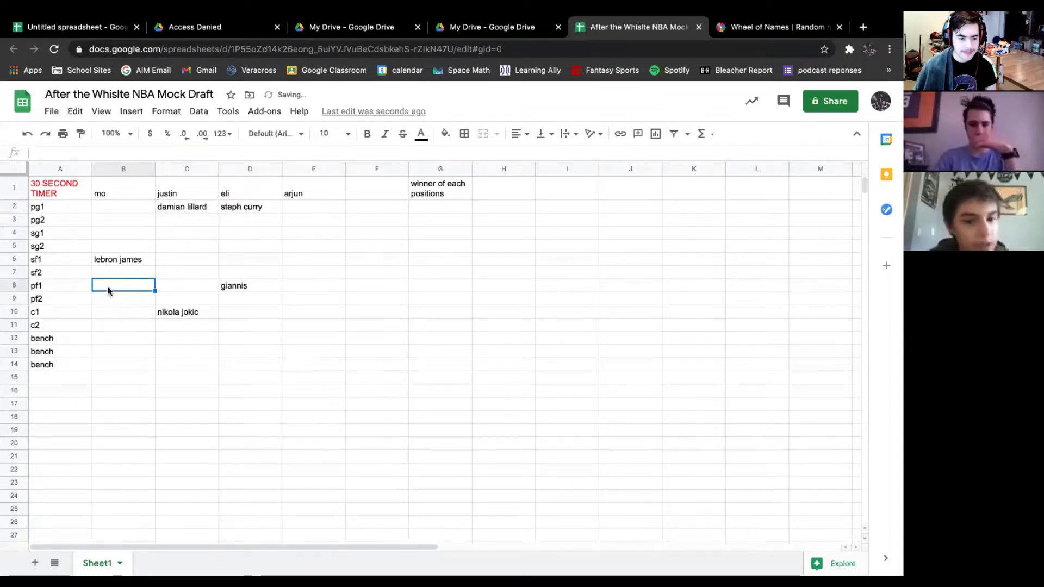
type("antho")
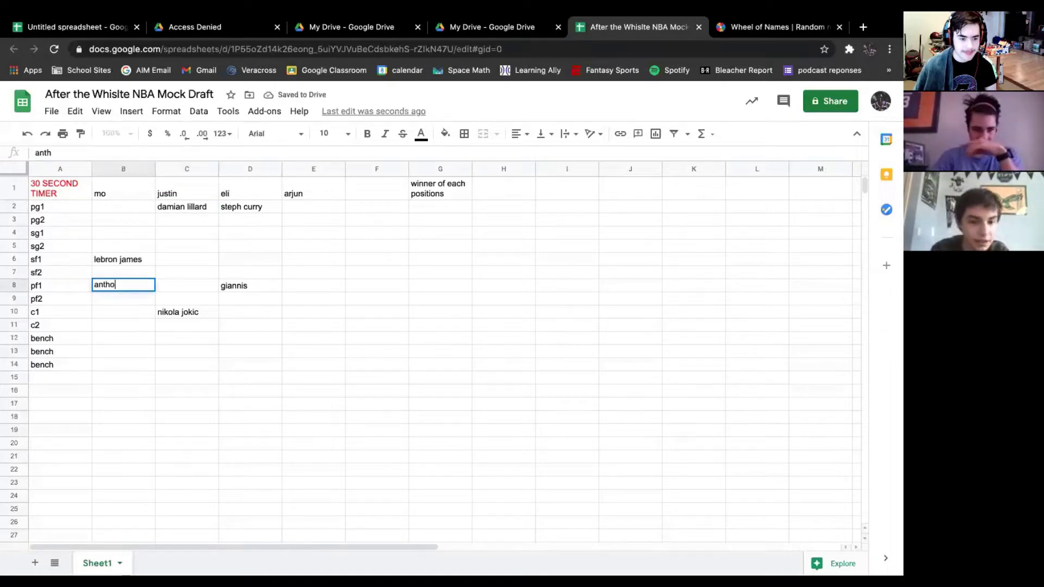
type("ny davis")
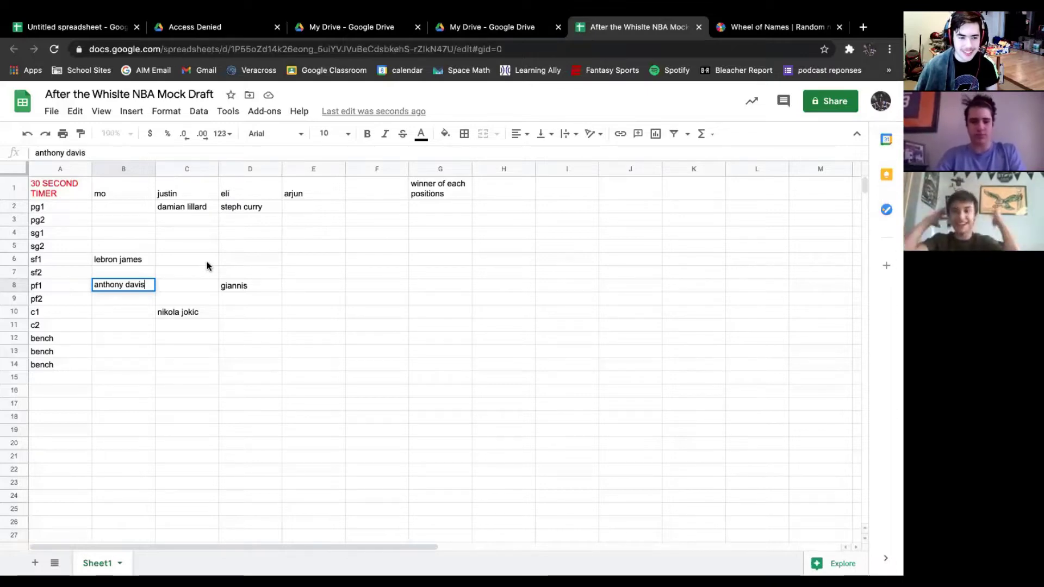
Commit anthony davis in B8, then enter luka doncic in mo's sg1 cell B4.
left_click(113, 305)
left_click(129, 232)
left_click(129, 224)
left_click(140, 274)
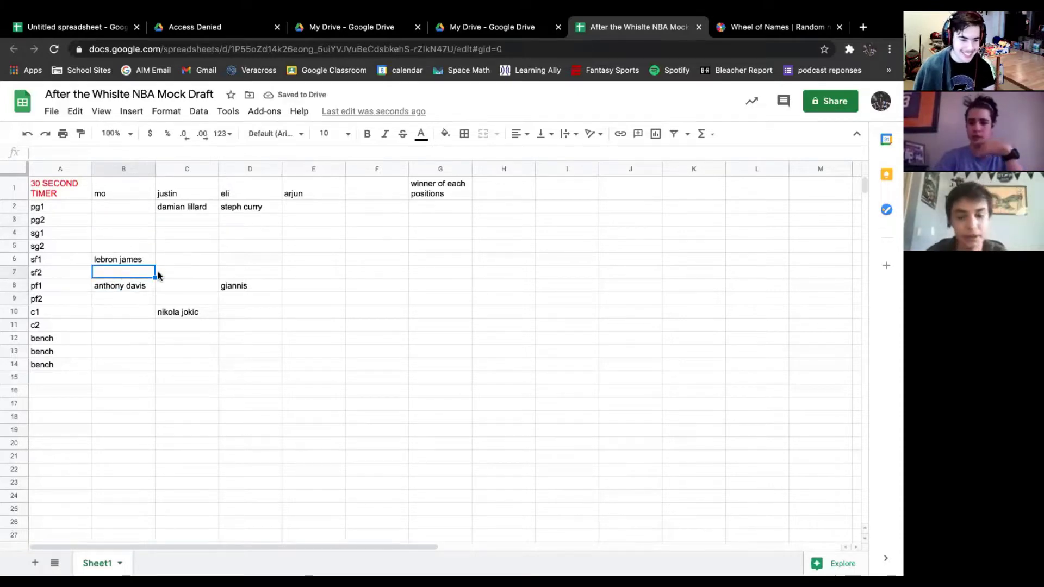
left_click(137, 234)
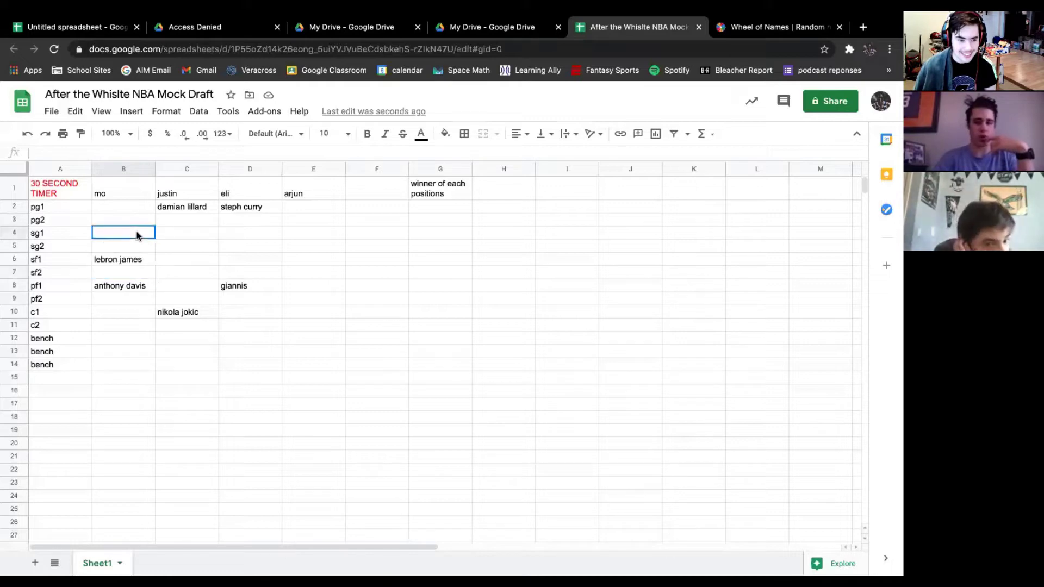
left_click(33, 262)
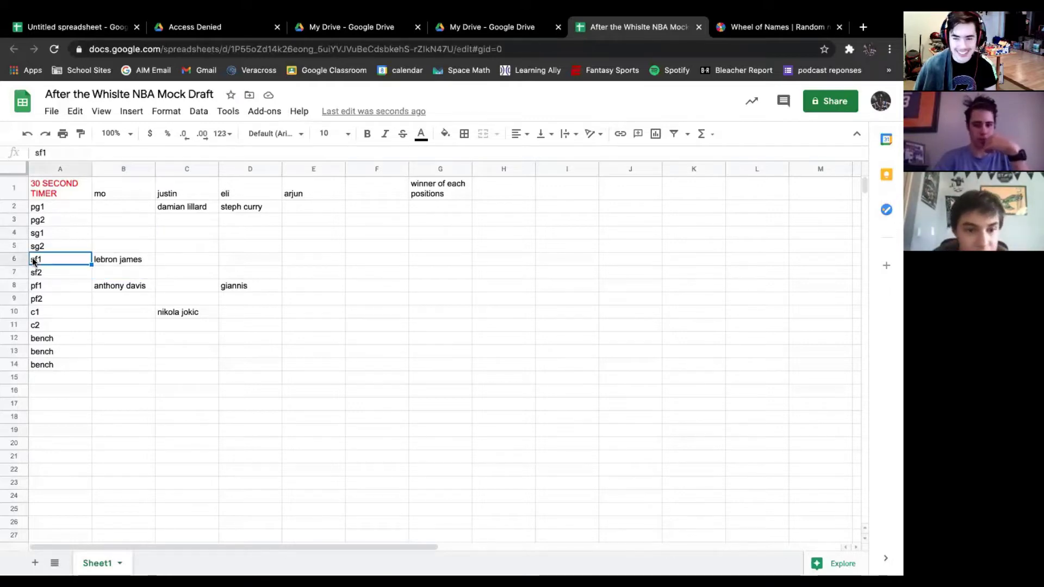
left_click(119, 228)
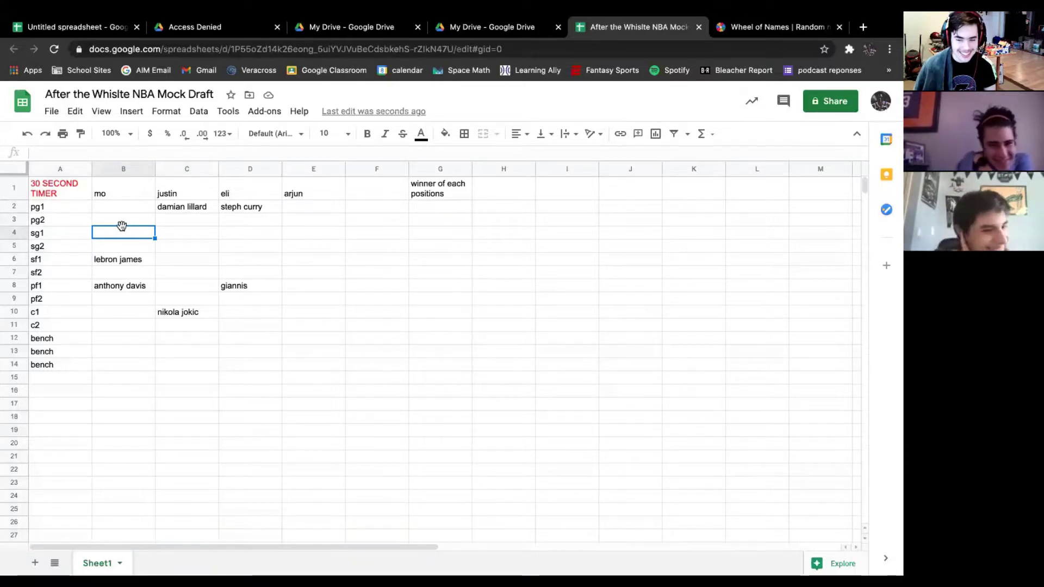
left_click(113, 274)
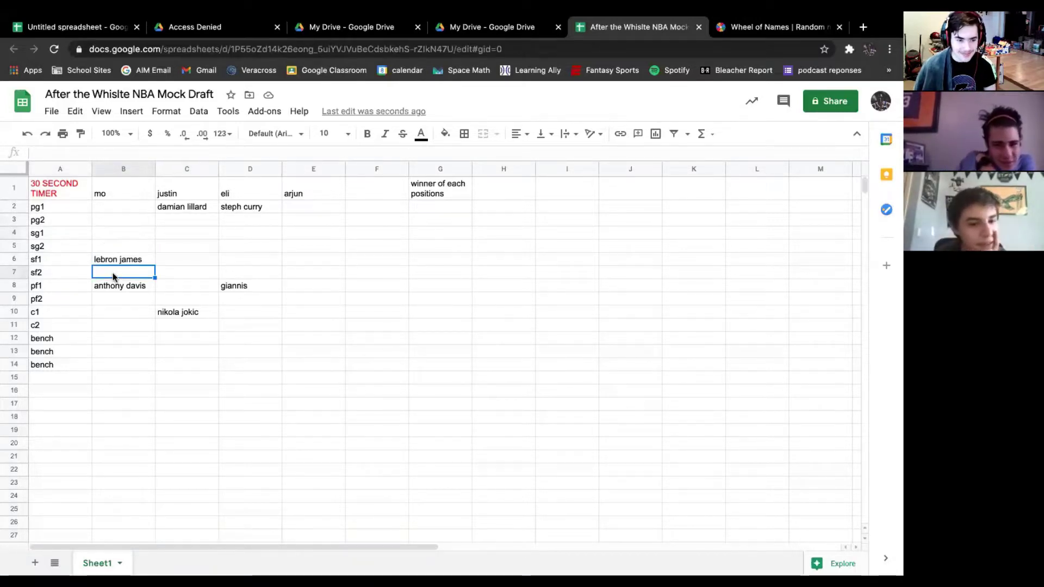
left_click(117, 241)
left_click(117, 235)
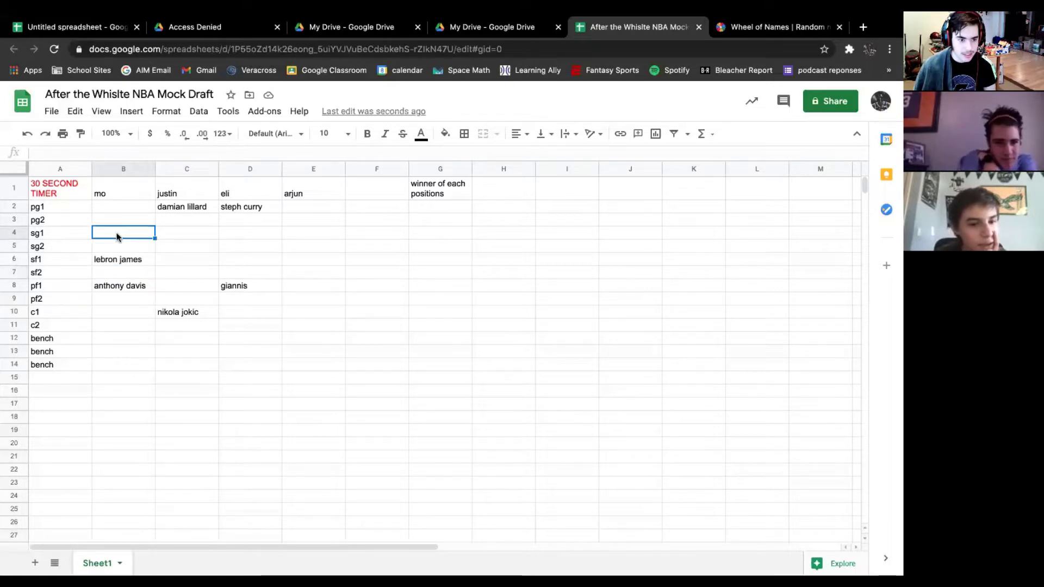
type("luka doncic")
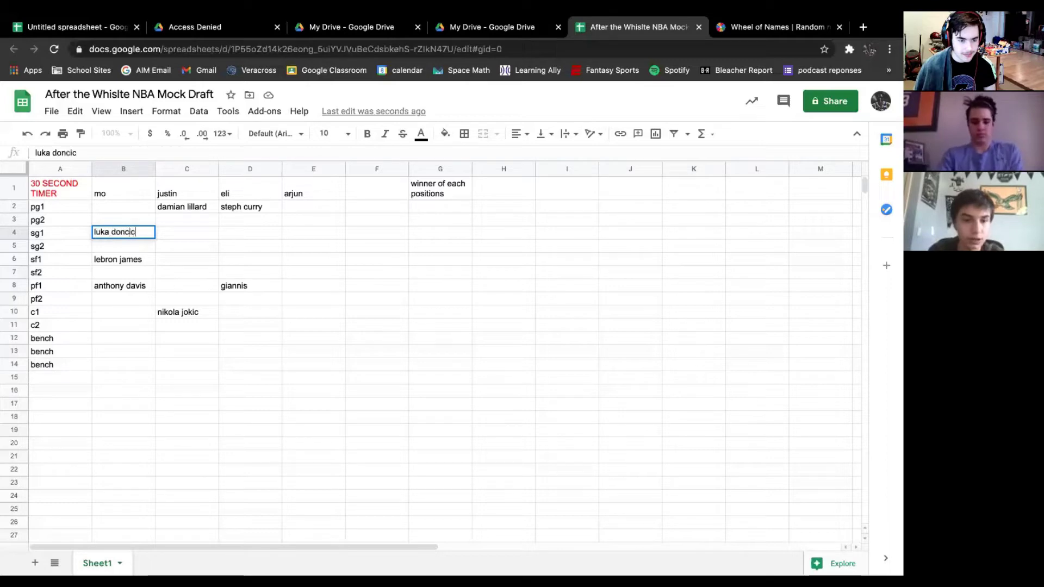
left_click(185, 235)
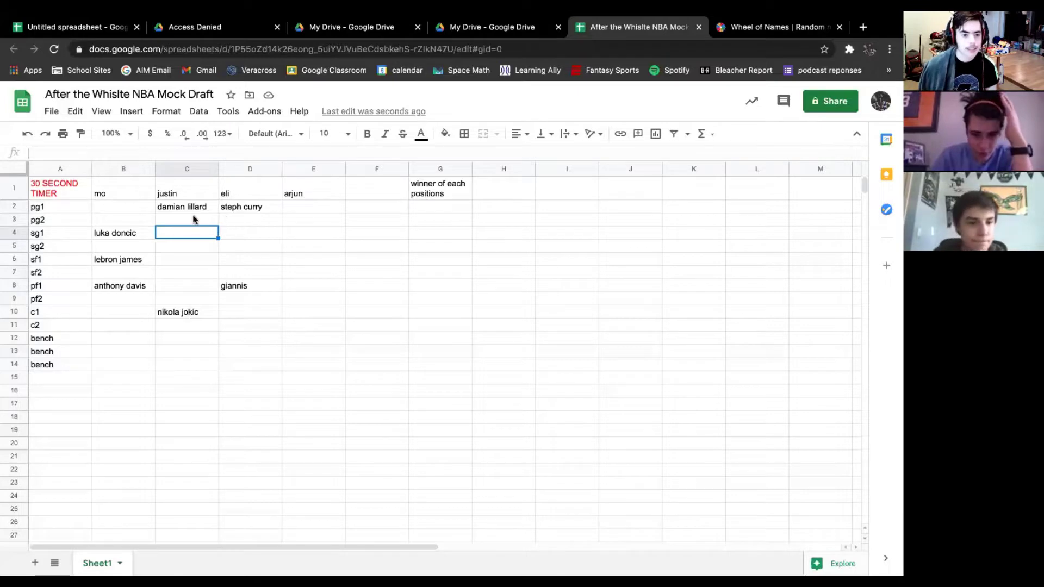
Enter devin booker in justin's sg1 cell C4, correcting the misspellings.
type("davi")
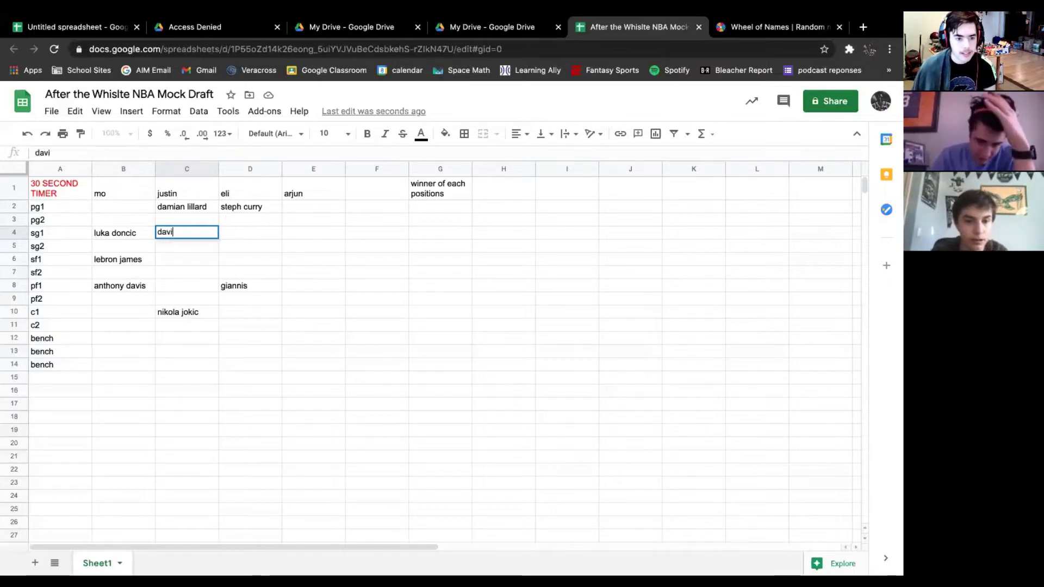
key("BackSpace")
key("BackSpace")
key("BackSpace")
type("evi")
key("BackSpace")
key("BackSpace")
type("vion")
key("BackSpace")
key("BackSpace")
type("n book")
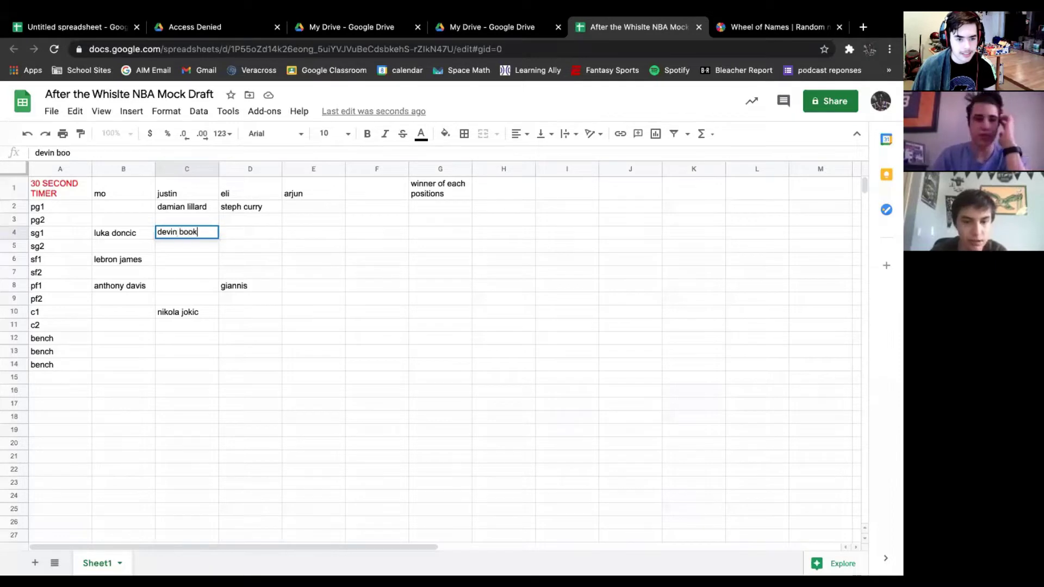
type("er")
left_click(244, 220)
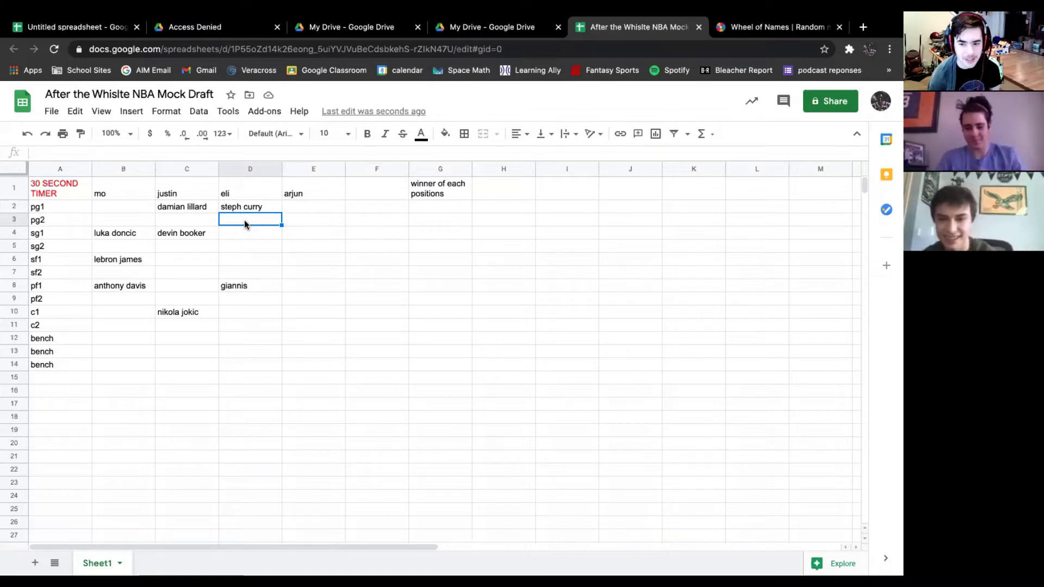
Enter taco fall in eli's c1 cell D10 and the note 'not eli' in G10.
left_click(255, 309)
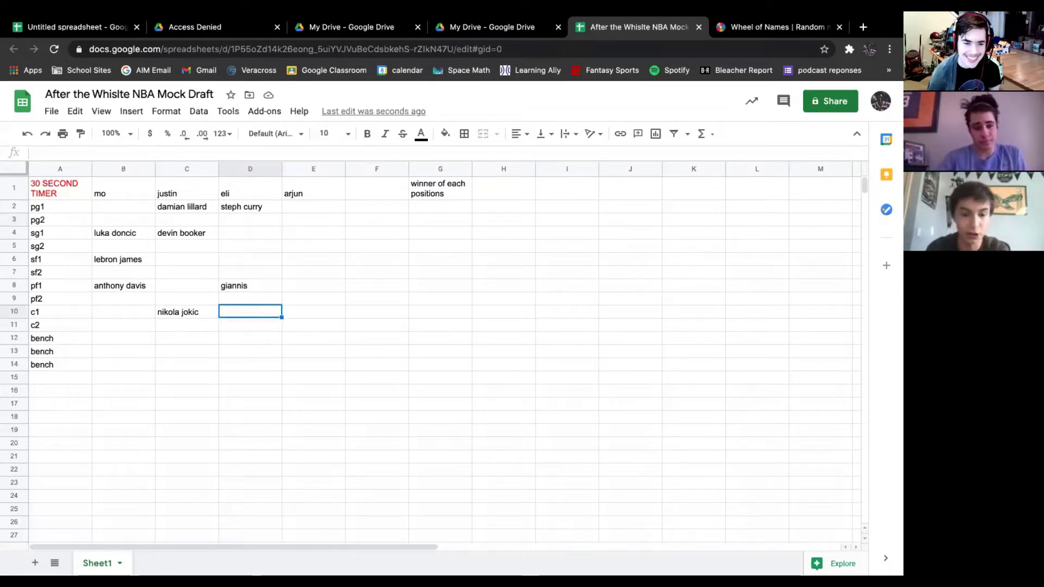
type("taco fall")
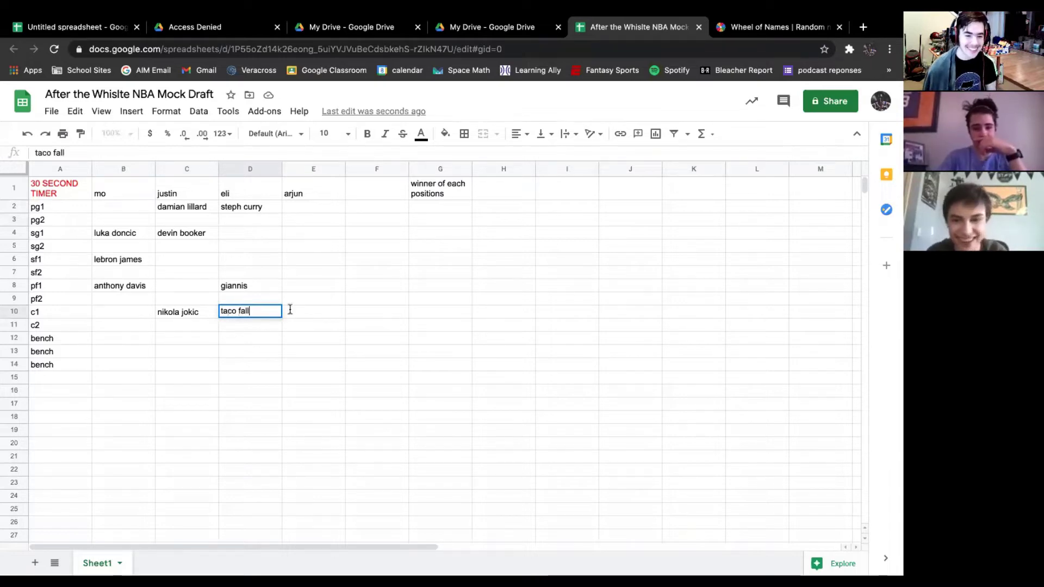
left_click(281, 273)
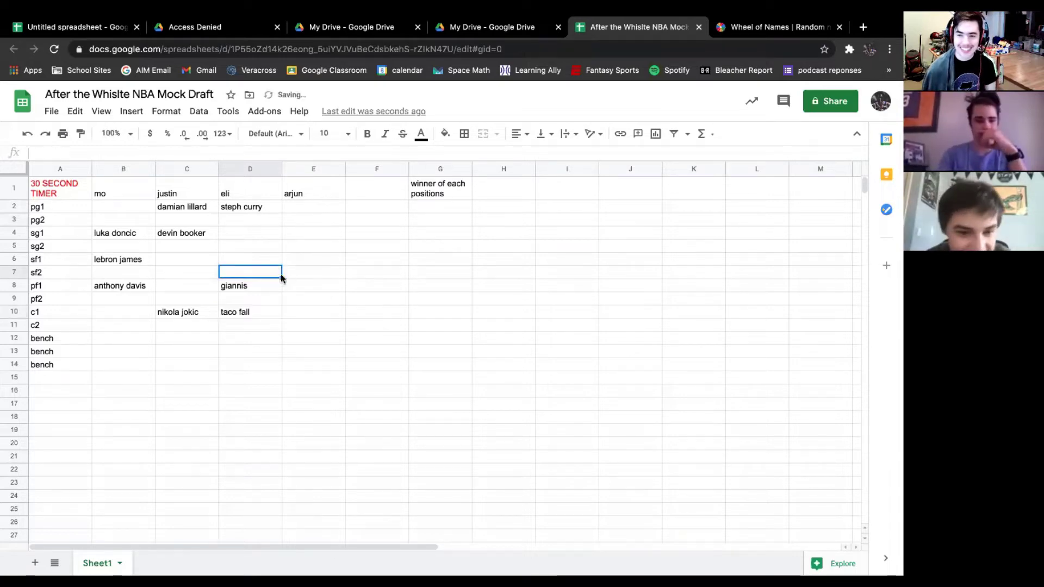
left_click(443, 312)
type("not eli")
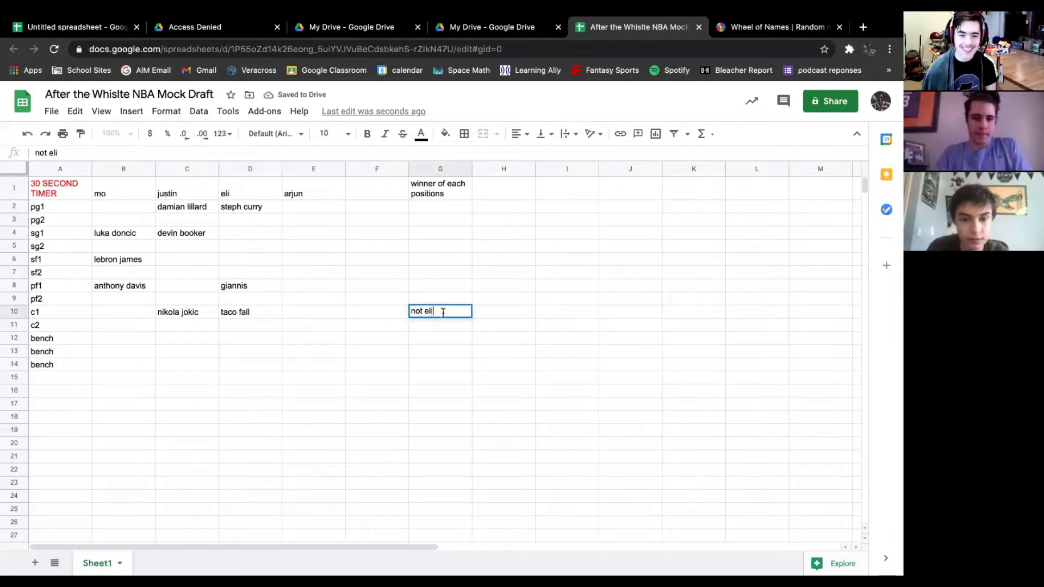
left_click(314, 310)
Enter nikola vucivic in eli's c2 cell D11.
left_click(272, 299)
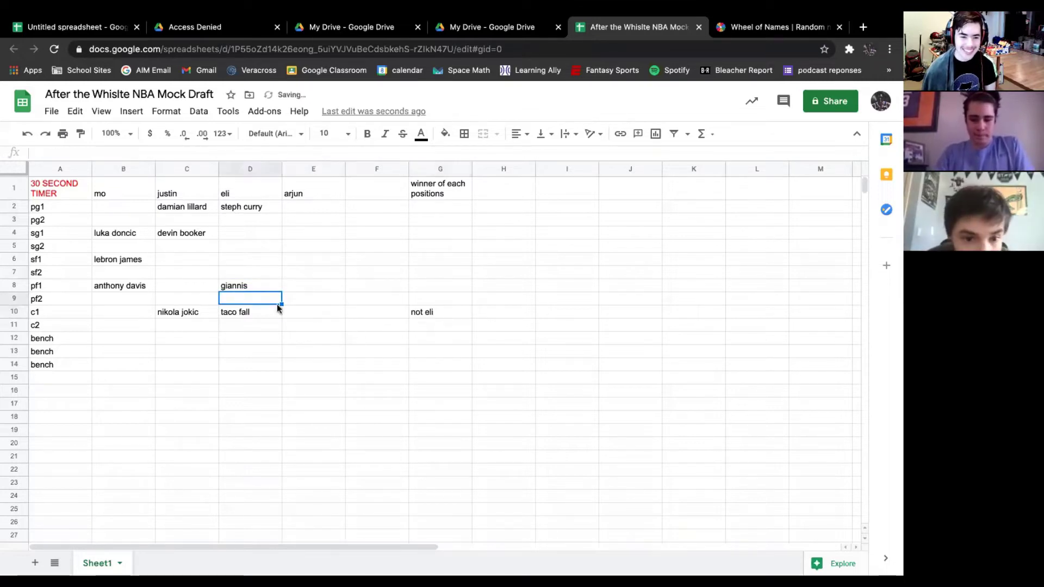
left_click(246, 324)
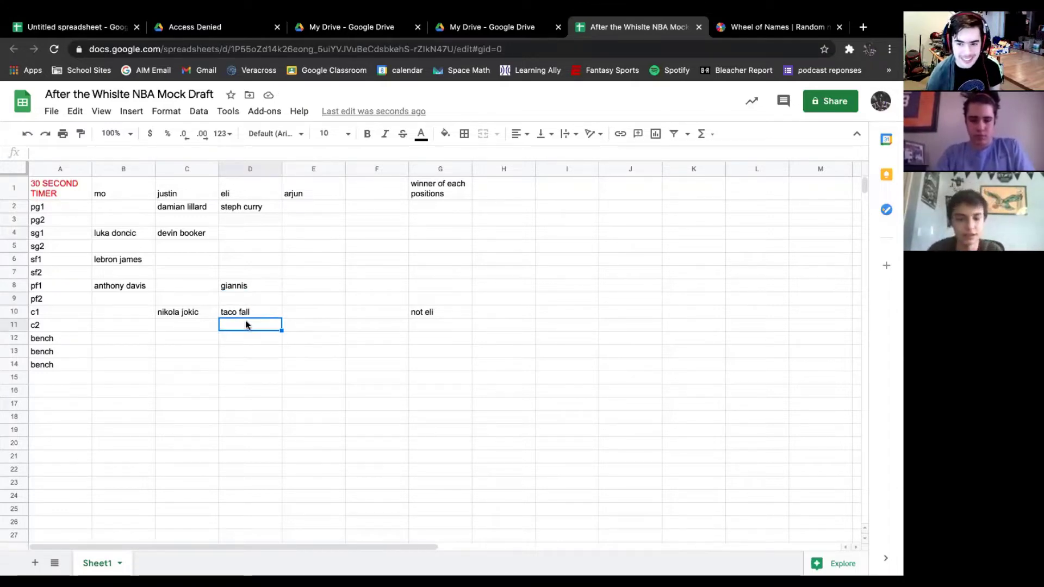
type("nikola")
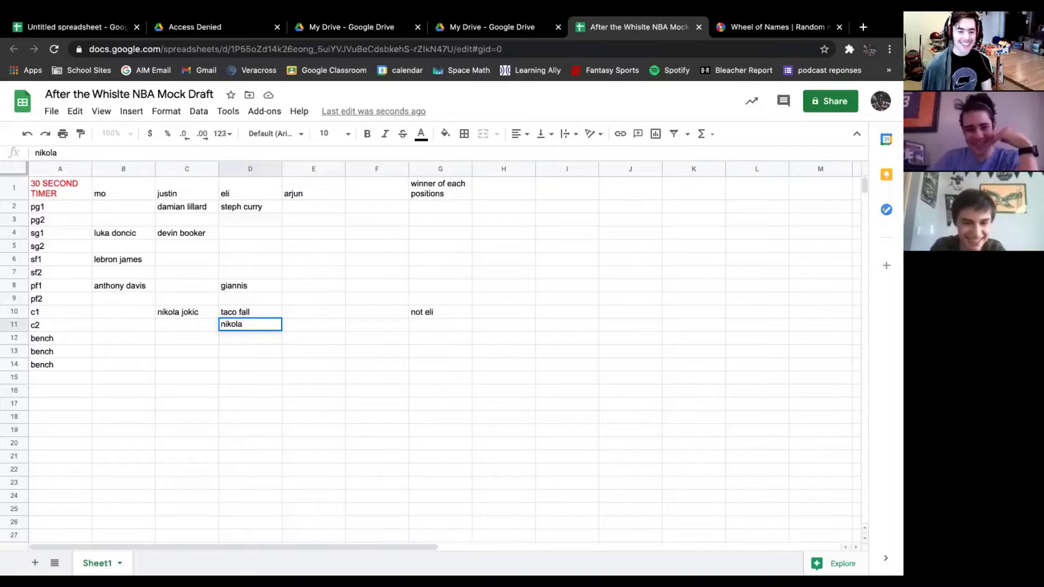
type(" vucivic")
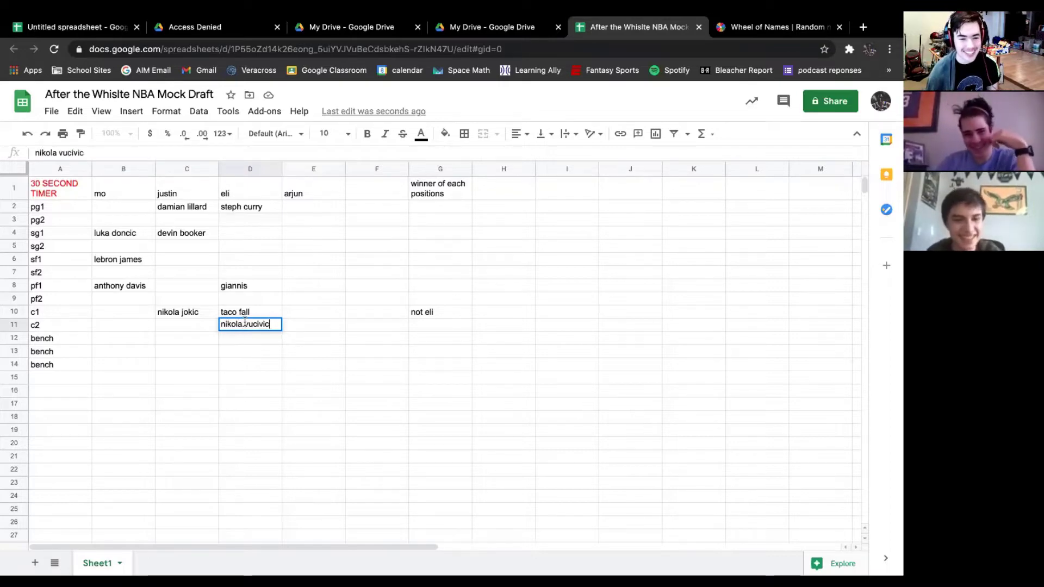
left_click(253, 276)
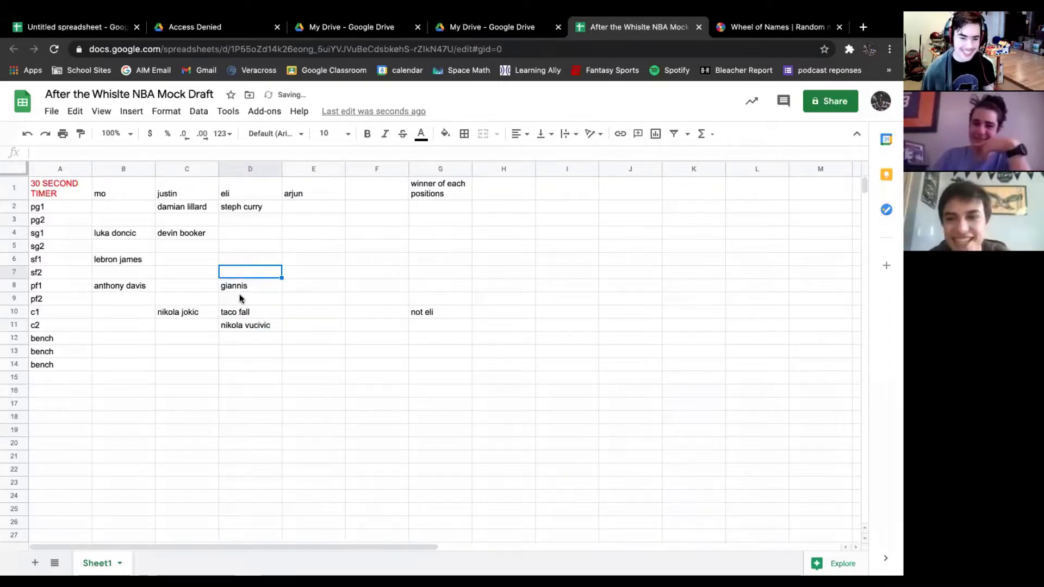
left_click(187, 247)
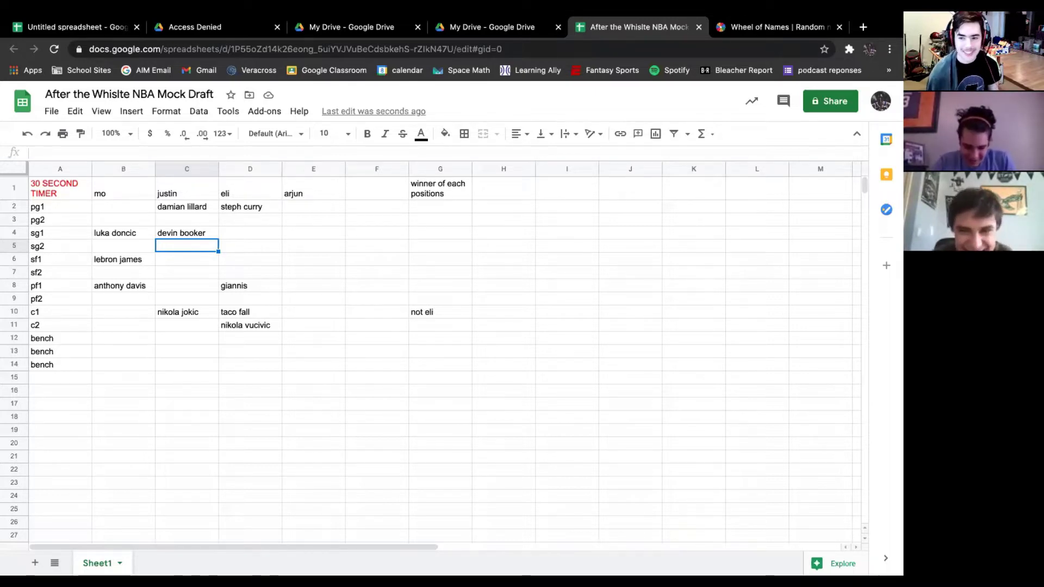
Enter jimmy butler as justin's sf1 pick in cell C6.
key("Down")
key("Down")
key("Down")
key("Down")
key("Up")
key("Up")
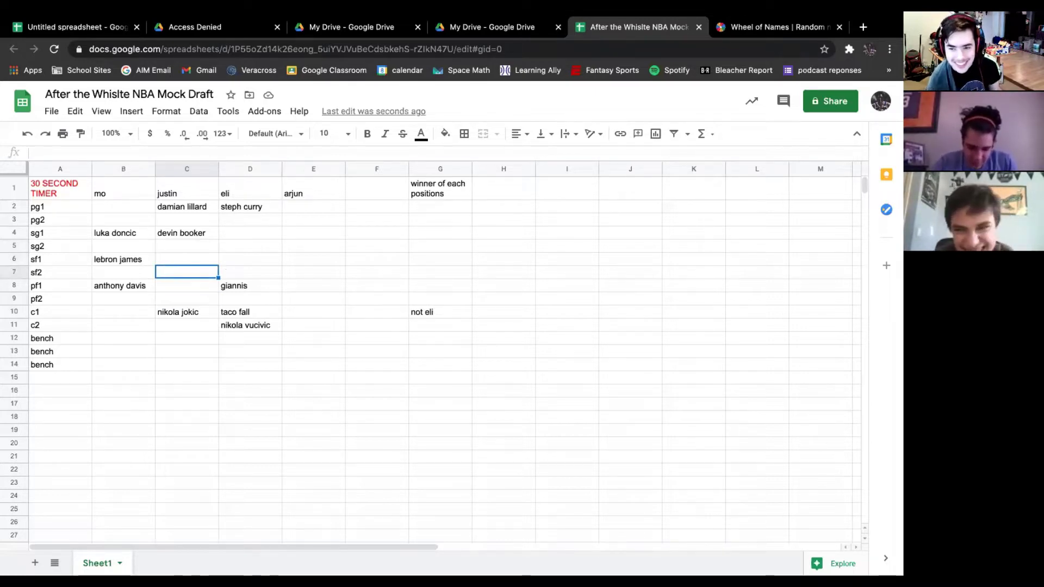
key("Up")
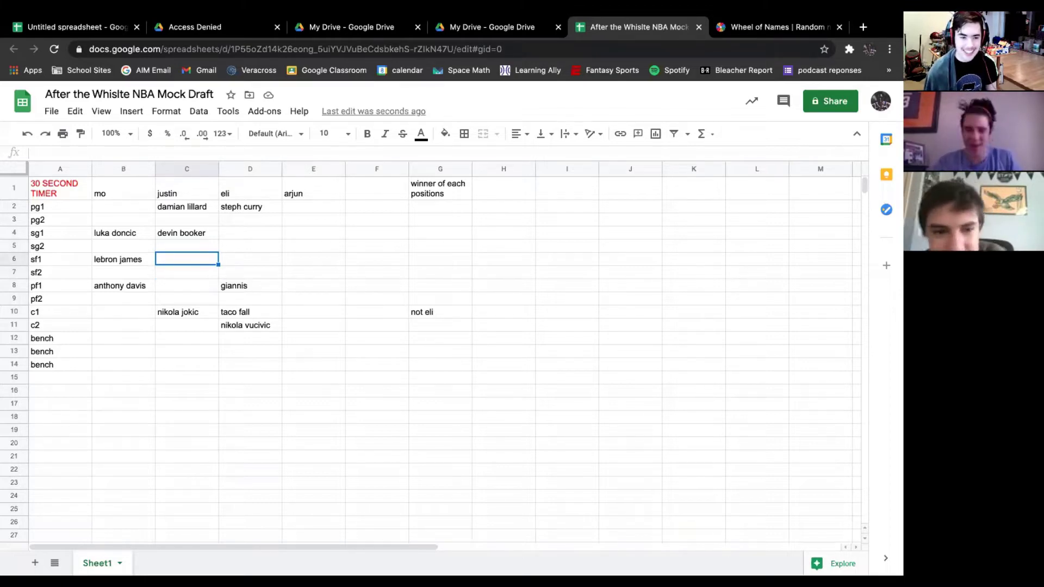
key("Up")
key("Up")
key("Up")
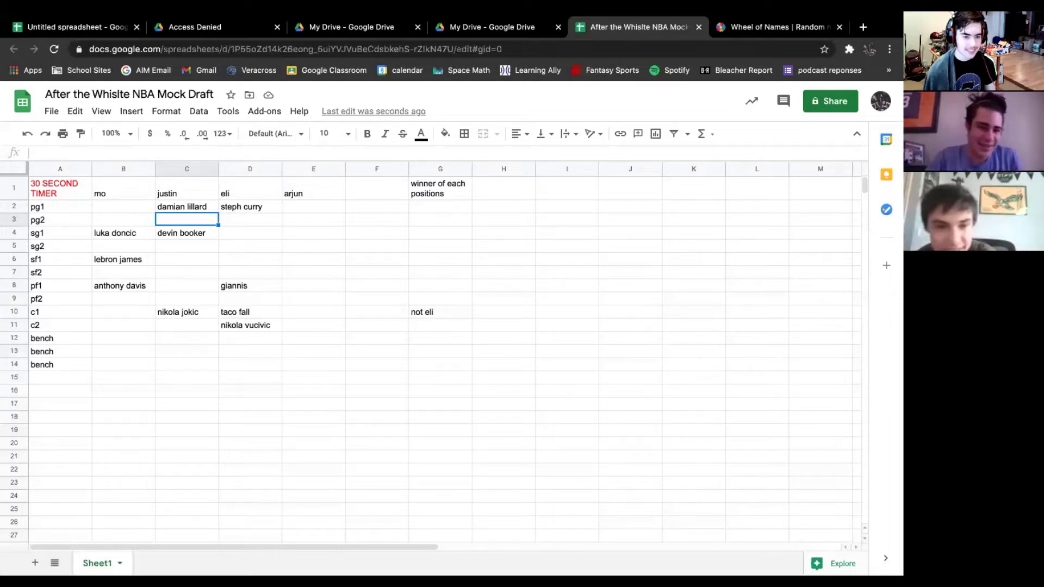
double_click(174, 259)
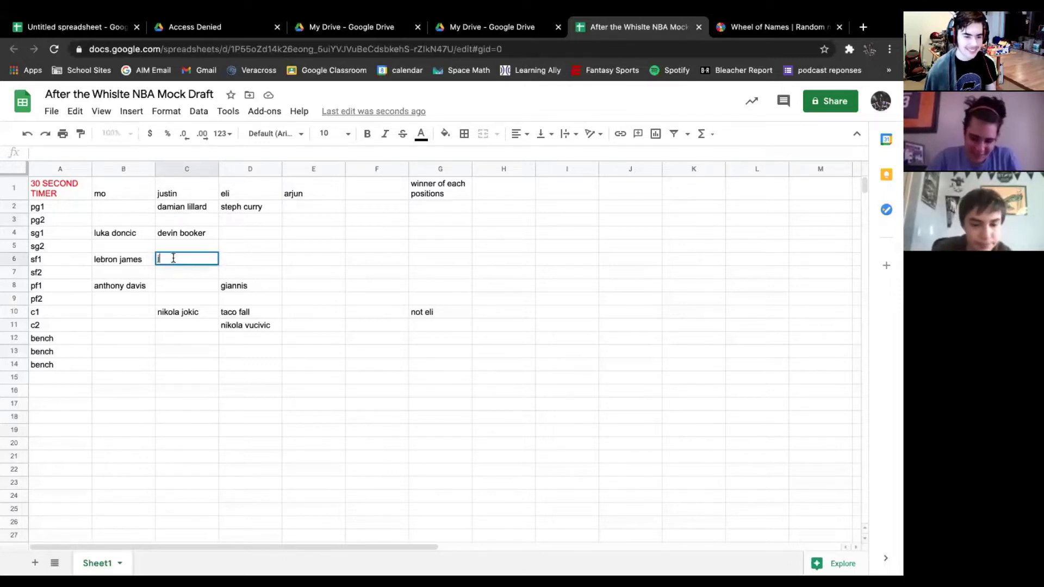
type("jimmy butler")
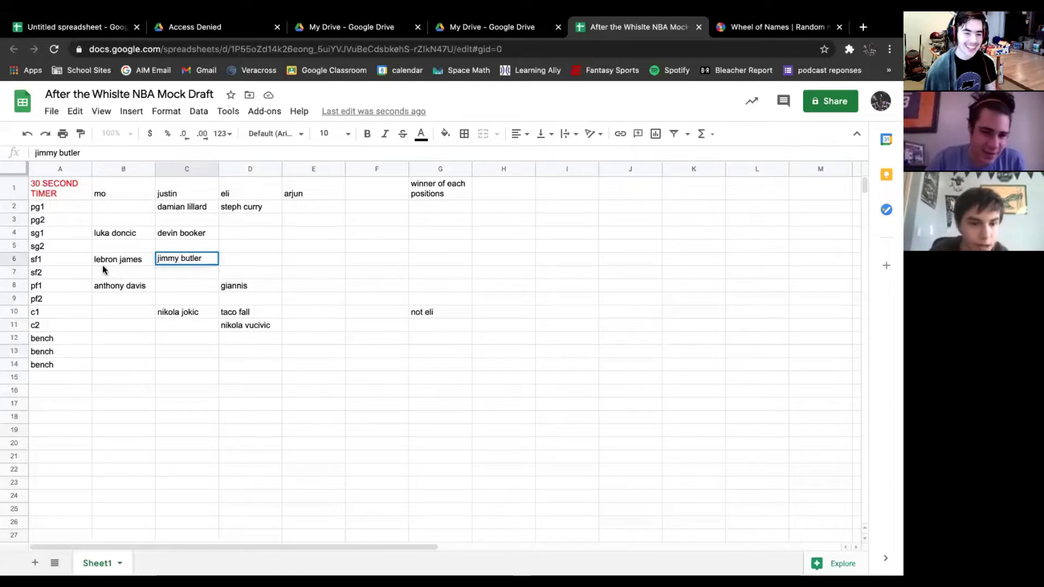
left_click(103, 270)
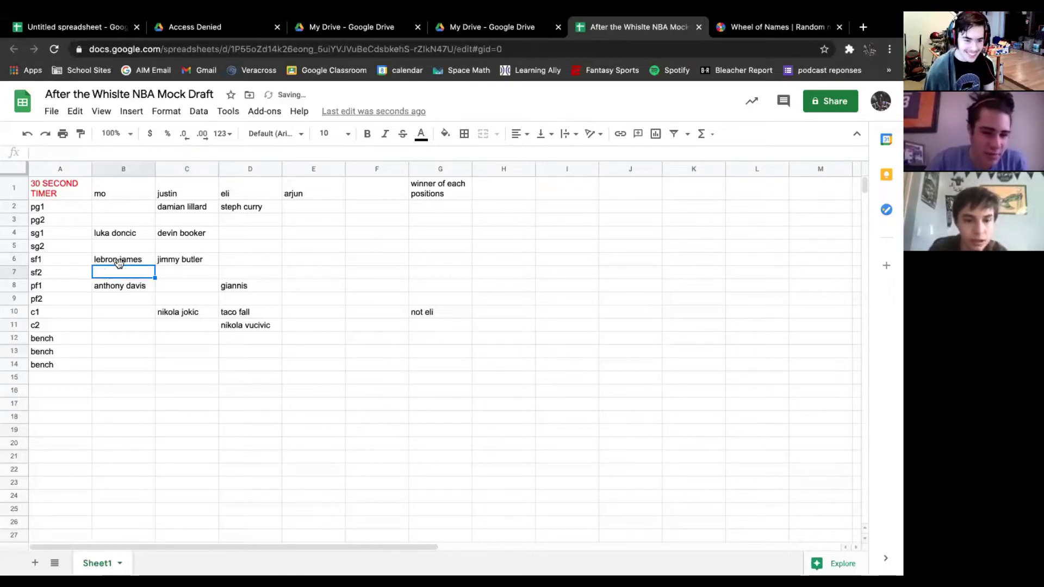
Overwrite justin's sf1 cell C6 with kawhi leonard instead of jimmy butler.
left_click(174, 260)
left_click(173, 276)
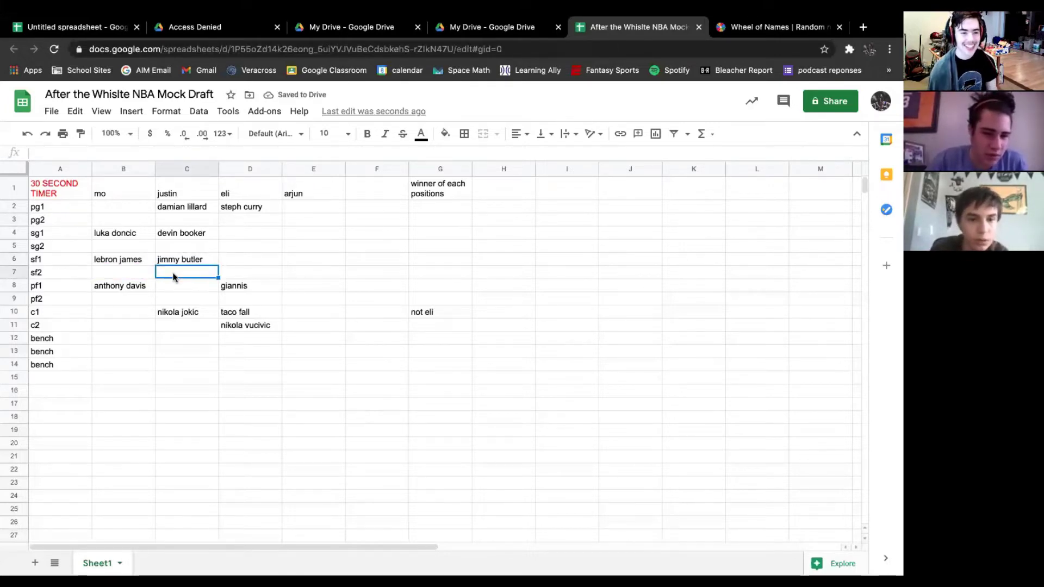
left_click(131, 274)
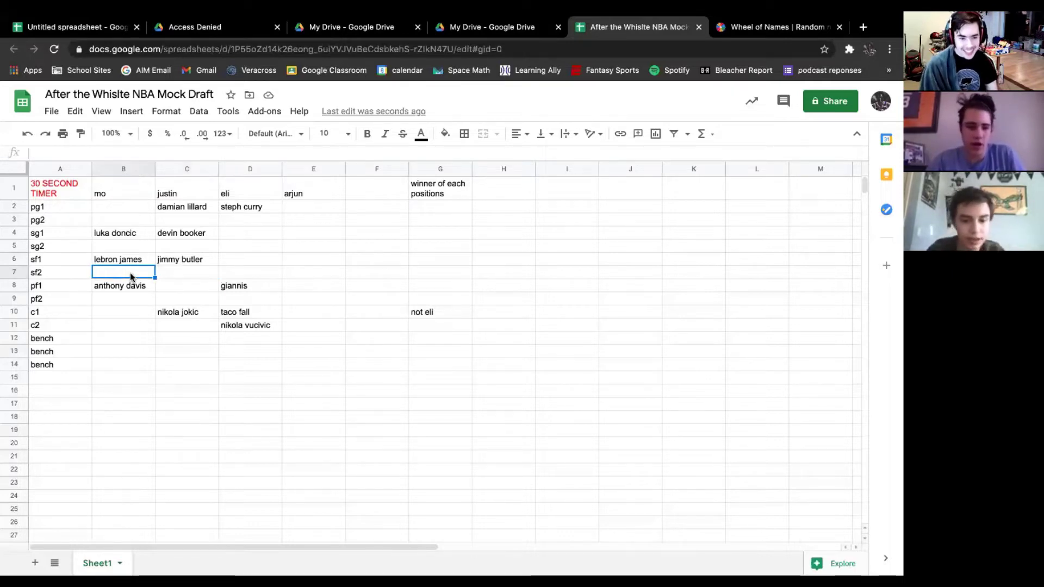
left_click(190, 260)
double_click(191, 259)
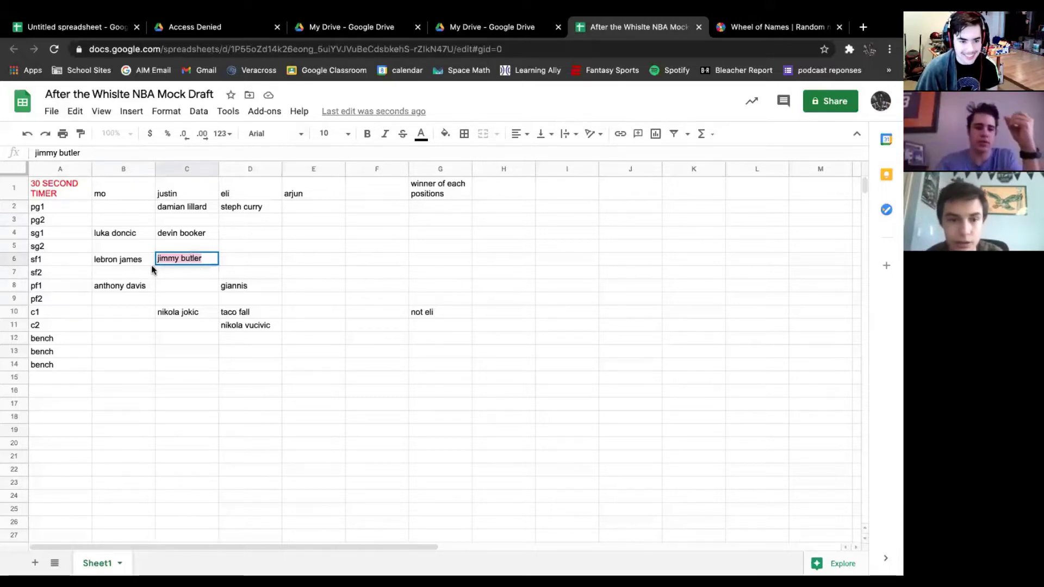
type("kwah")
key("BackSpace")
key("BackSpace")
key("BackSpace")
type("awhi leonard")
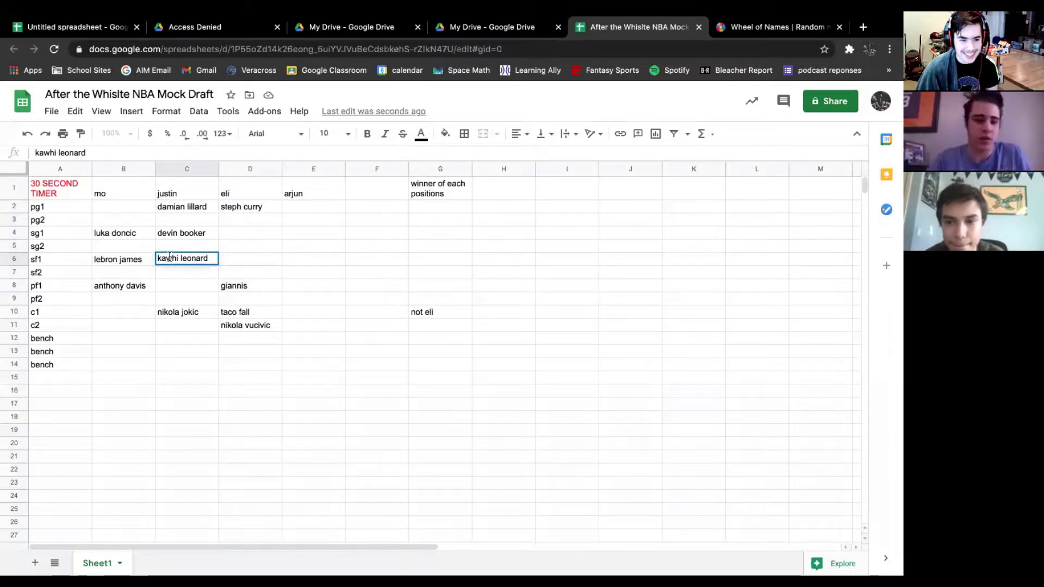
Commit kawhi leonard, then enter james harden in B2 and joel embiid in B10.
left_click(138, 272)
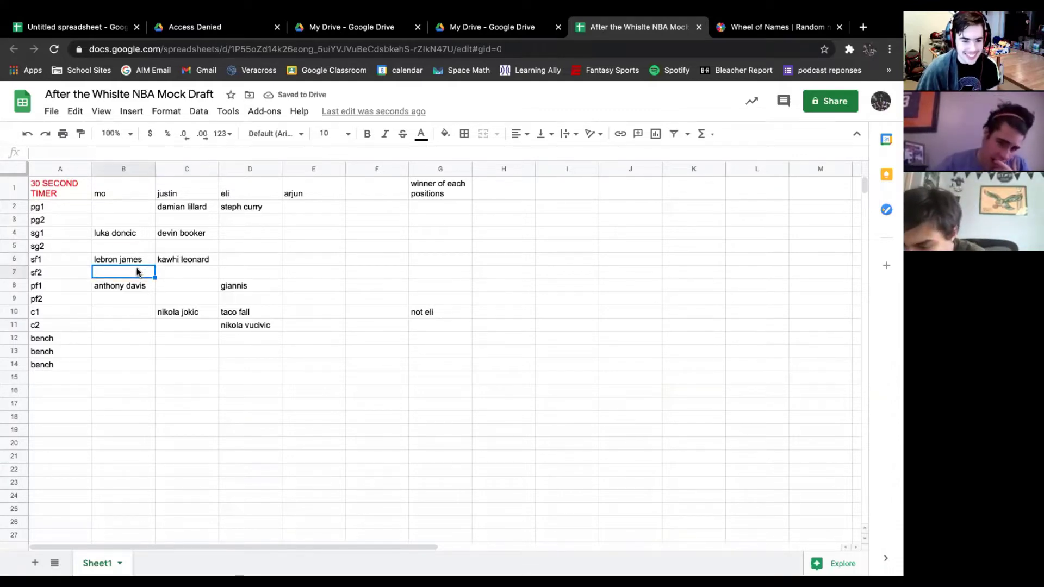
left_click(120, 211)
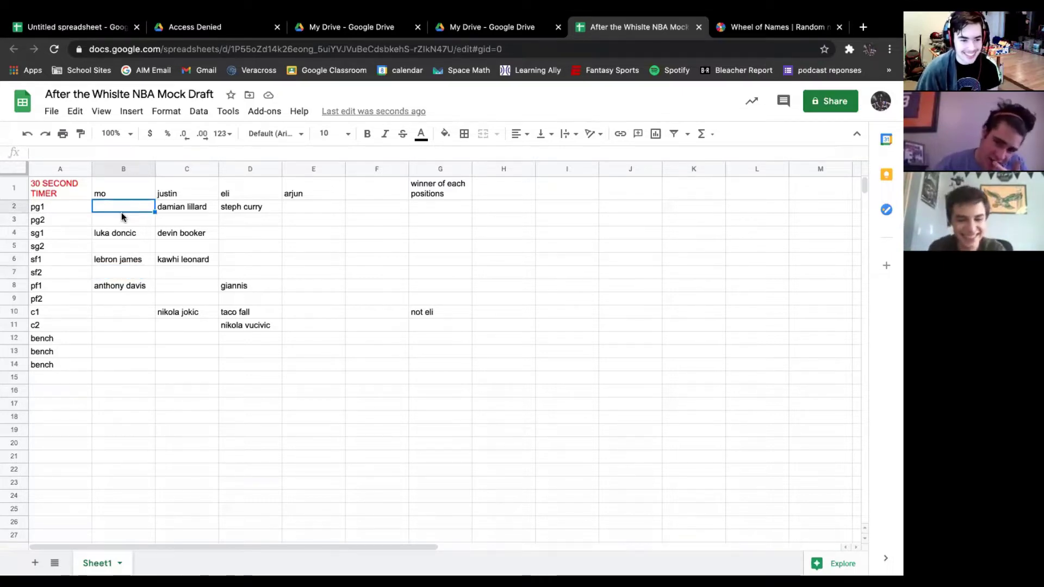
type("james harde")
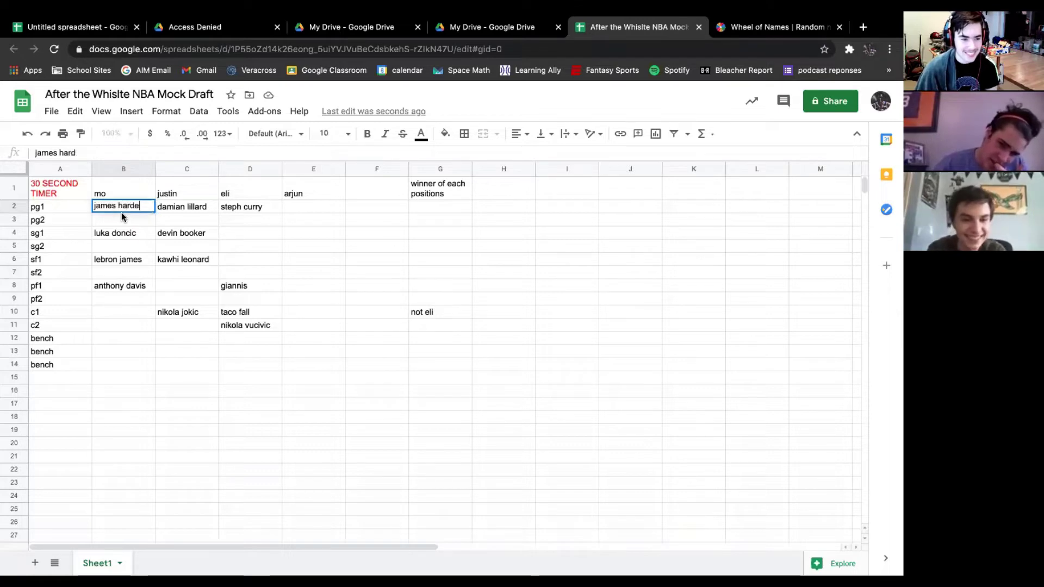
type("n")
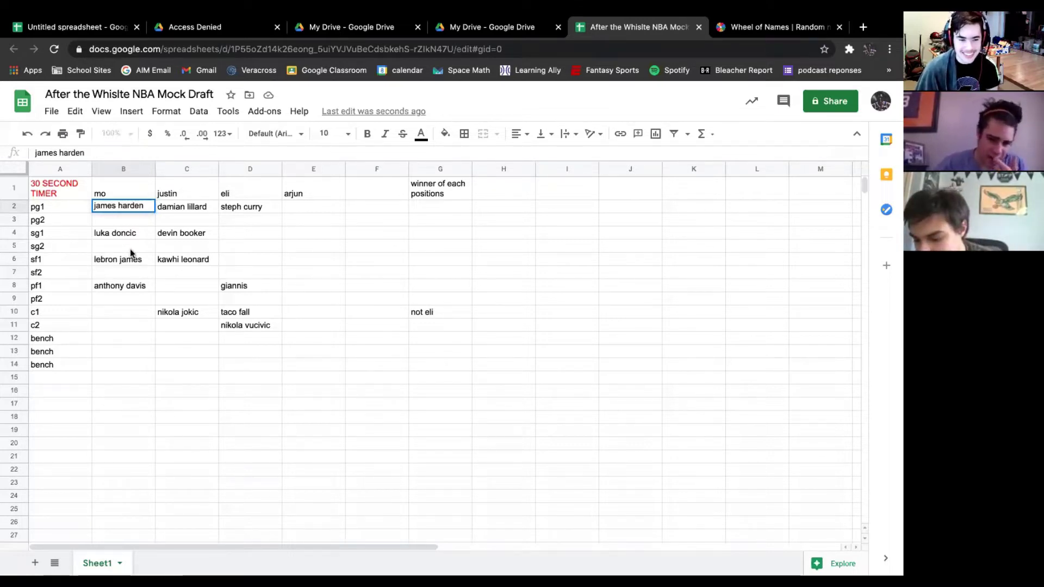
left_click(128, 312)
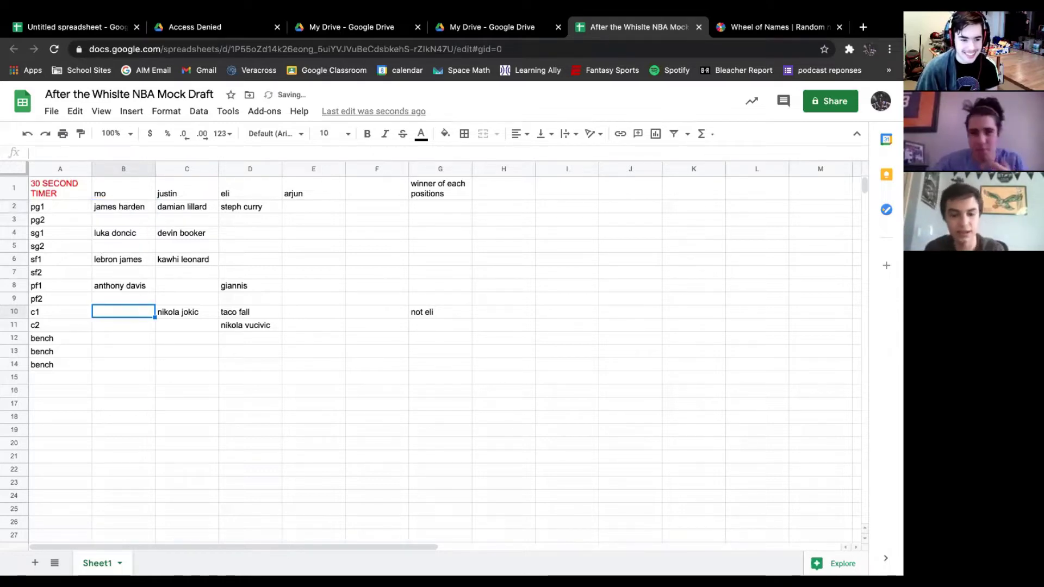
type("joel embiid")
left_click(185, 330)
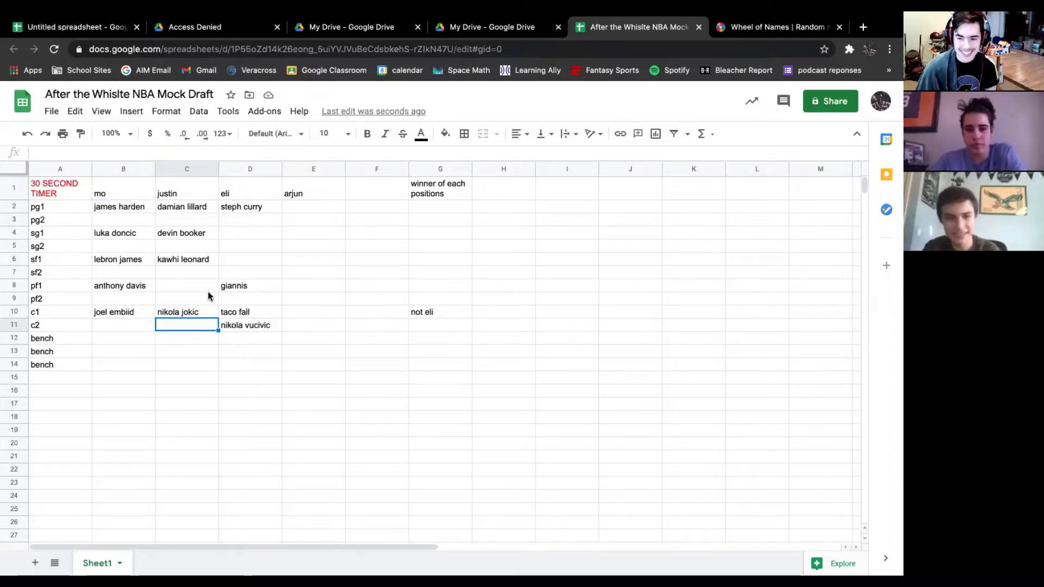
Enter jimmy butler in justin's sf2 cell C7.
left_click(200, 288)
left_click(183, 248)
left_click(180, 270)
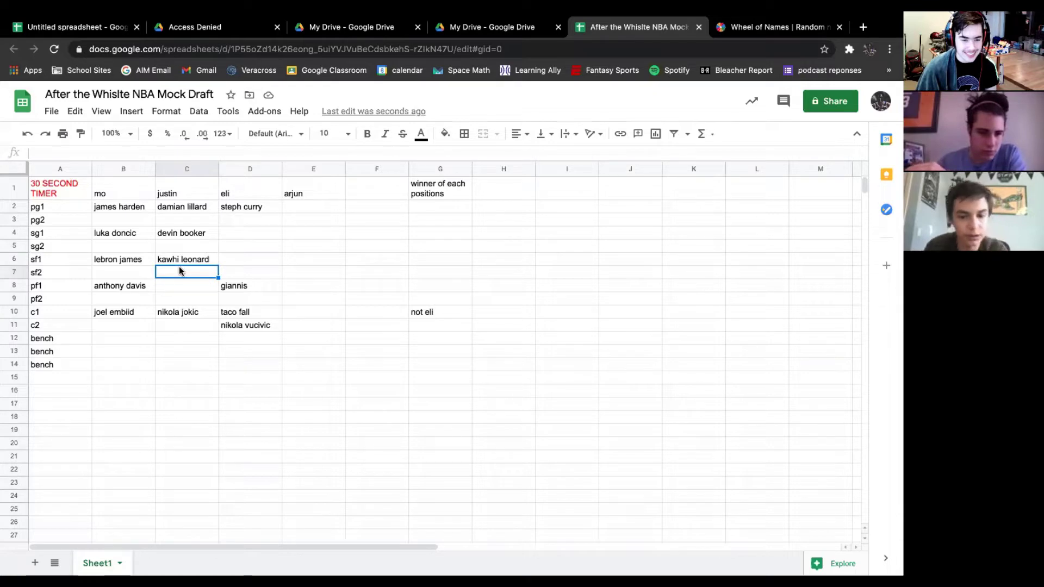
type("jimmy butler")
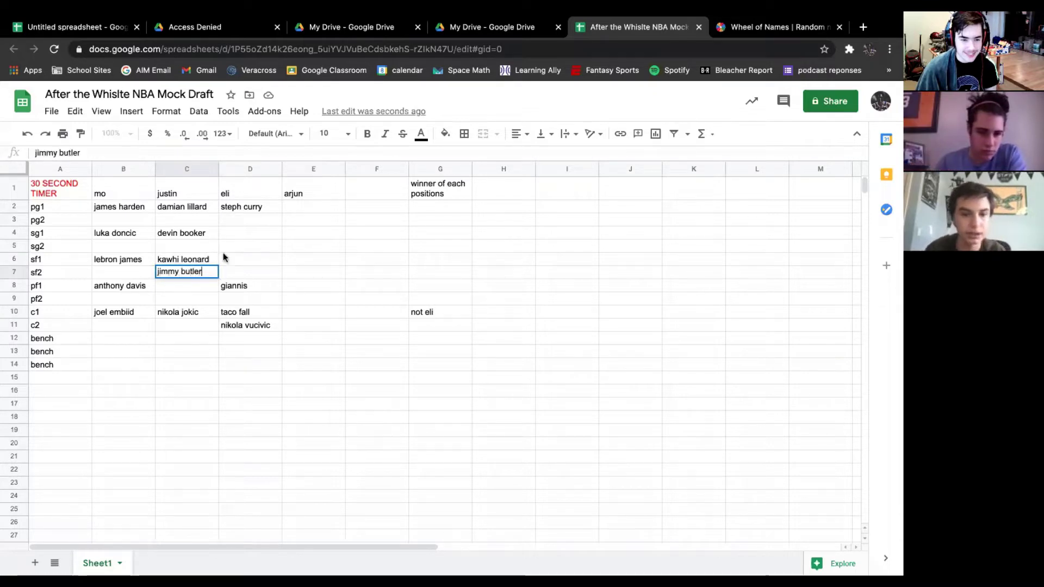
left_click(232, 251)
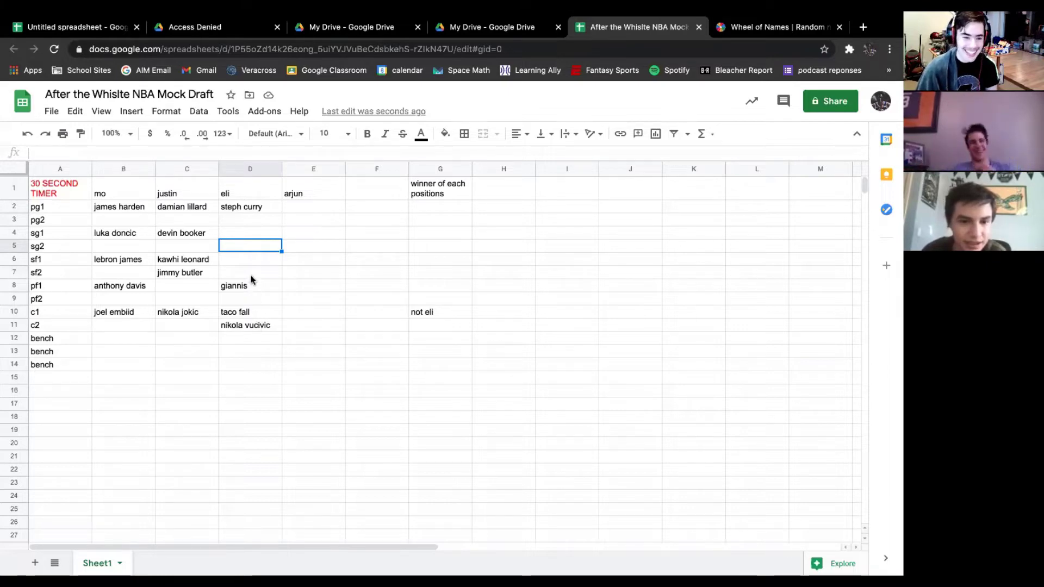
Enter rj barrett in eli's sg1 cell D4, abandoning an earlier paul george entry.
left_click(256, 235)
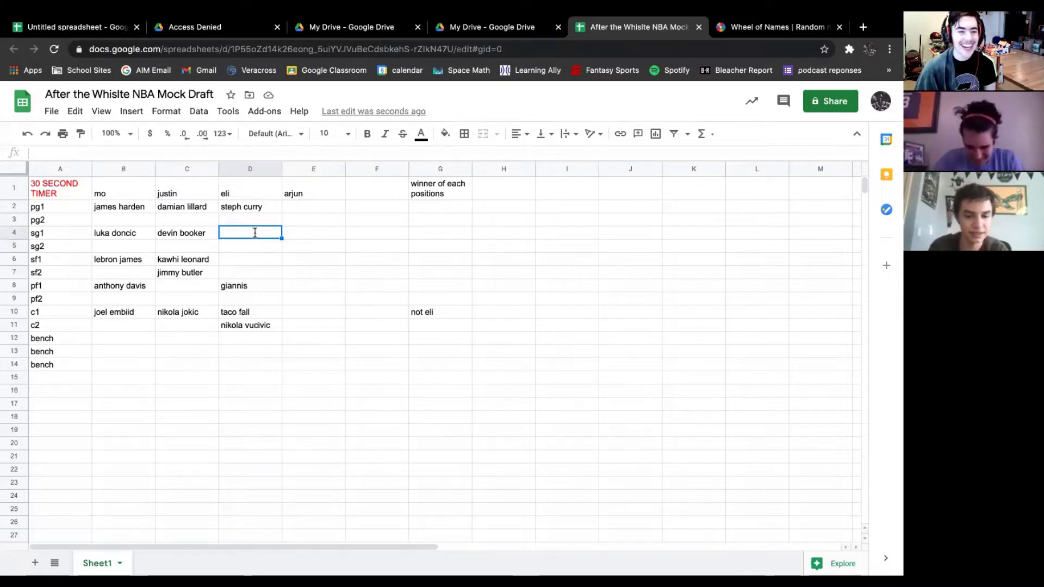
type("paul ge")
key("BackSpace")
key("BackSpace")
key("BackSpace")
key("BackSpace")
key("BackSpace")
key("BackSpace")
key("BackSpace")
key("Escape")
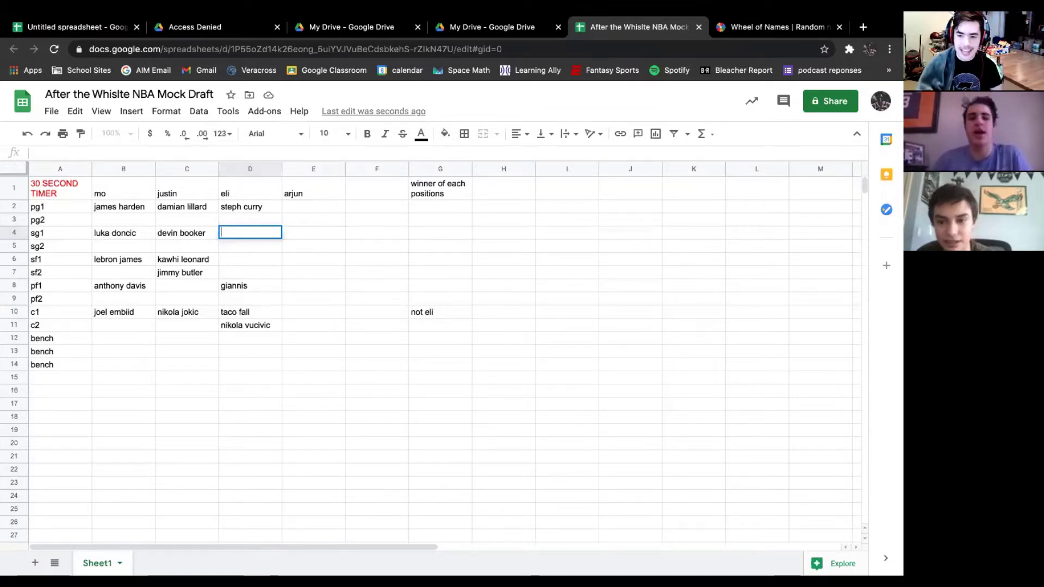
type("rj barrett")
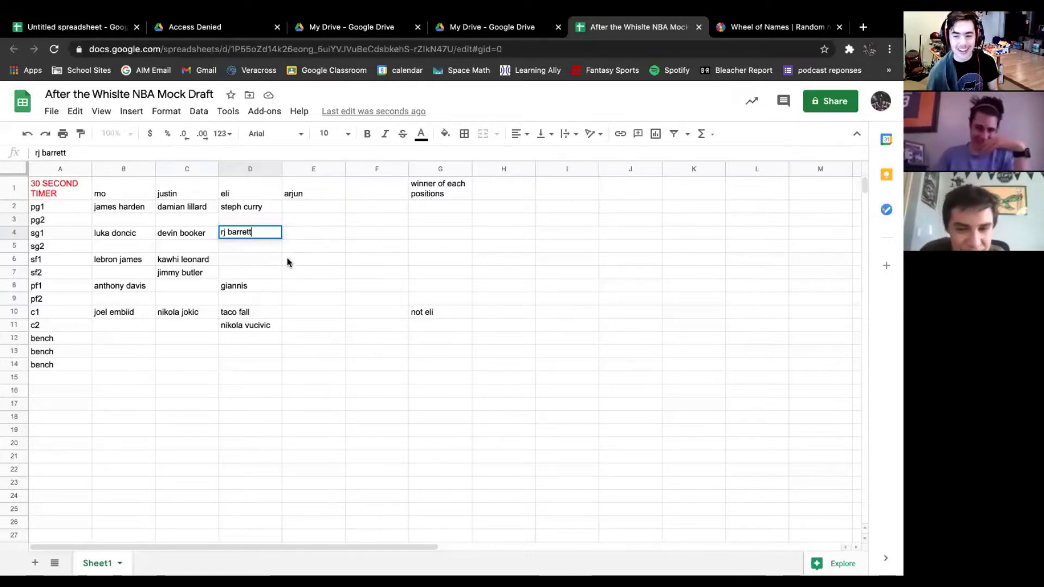
left_click(253, 244)
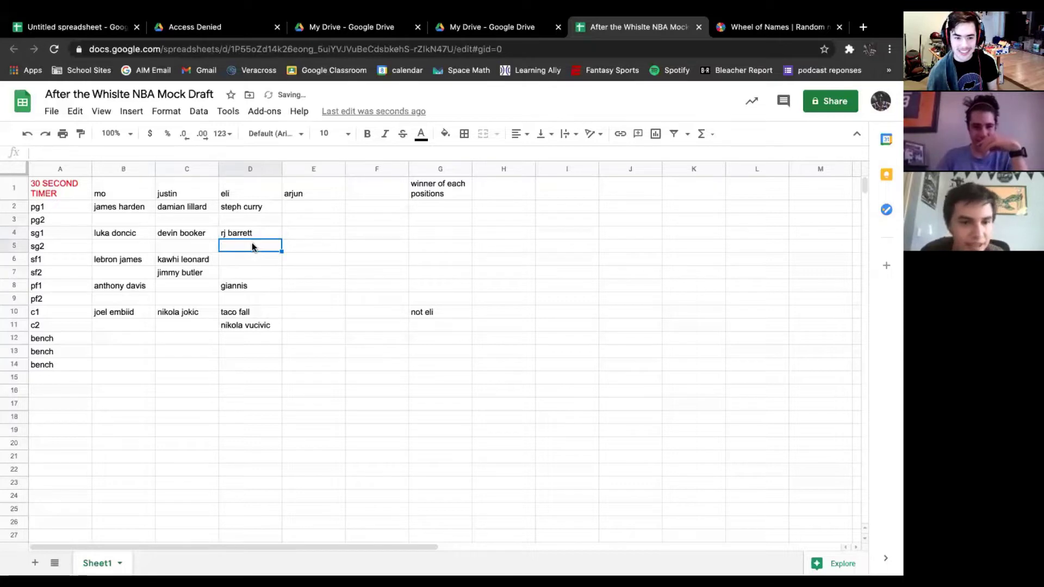
Enter cj mccullom in D5, jamal murray in C5 and jason tatum in B9.
type("cj")
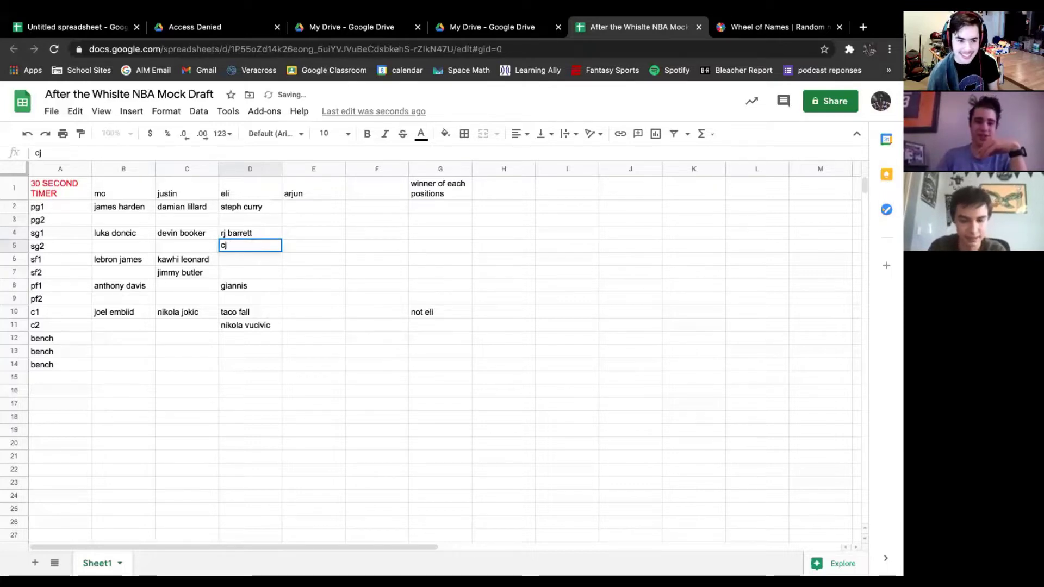
type(" mcc")
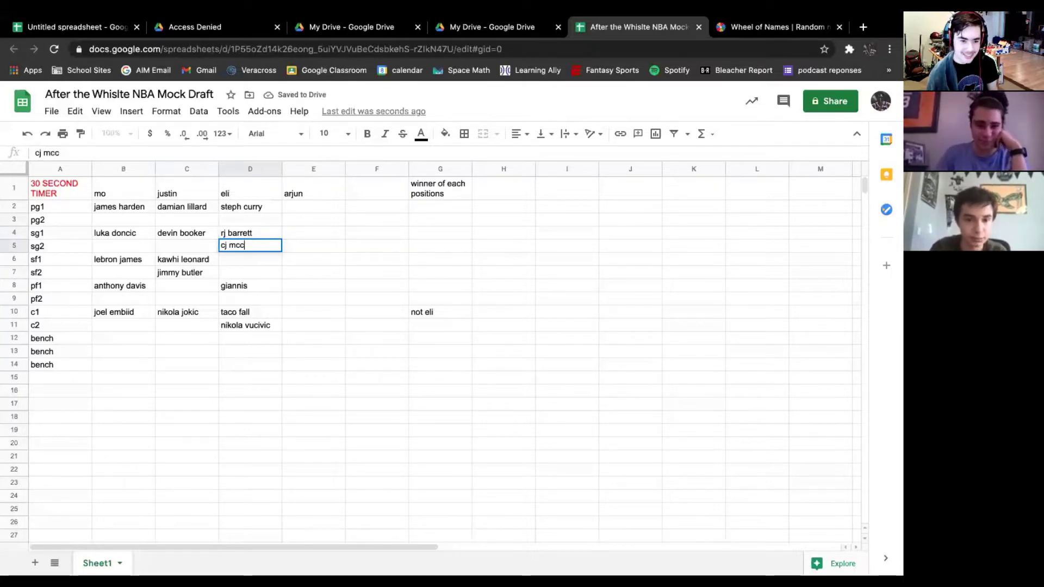
type("ullom")
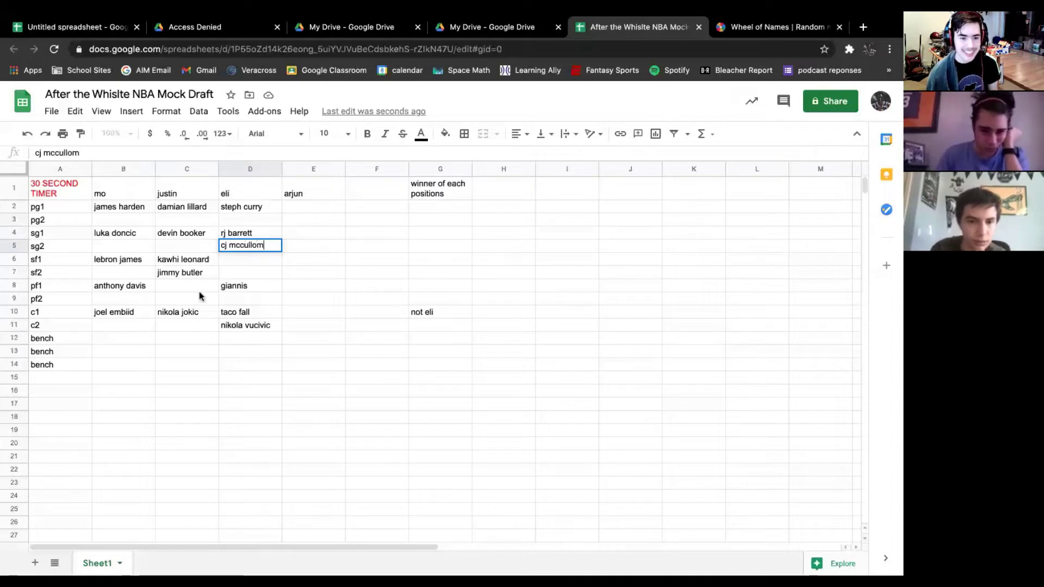
left_click(213, 244)
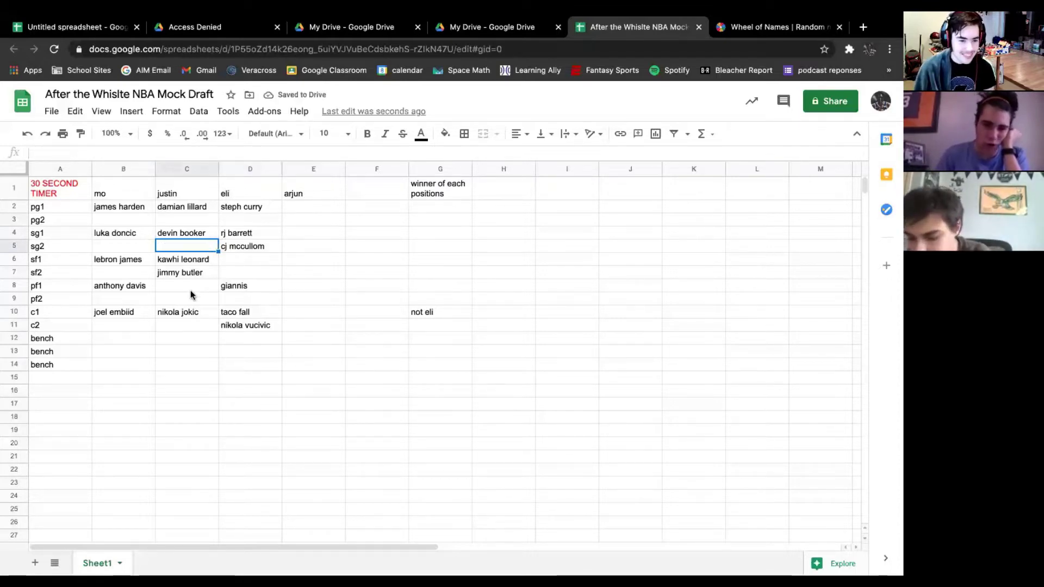
type("jamal murray")
left_click(119, 247)
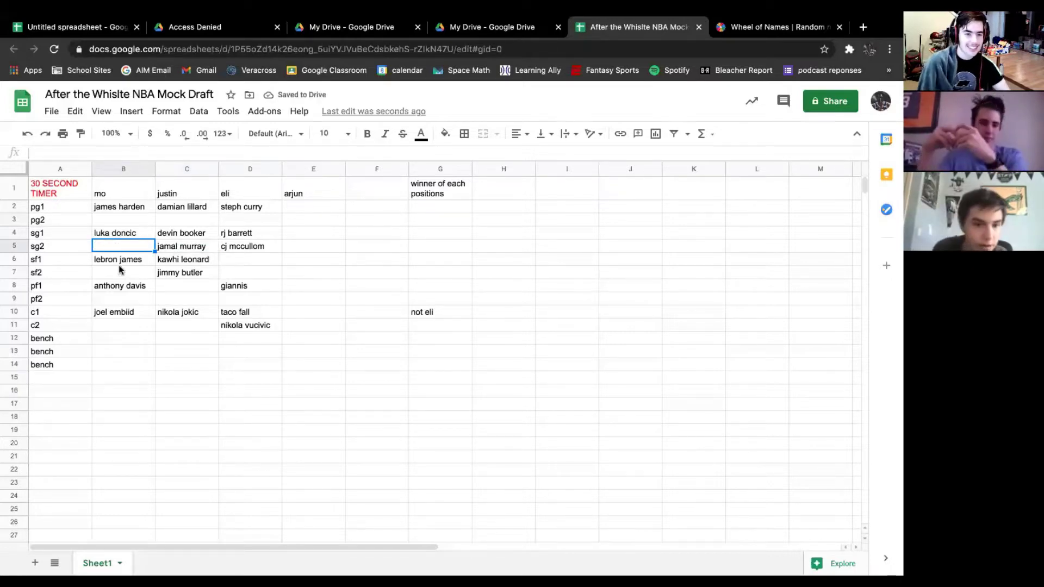
left_click(115, 299)
type("jason tatum")
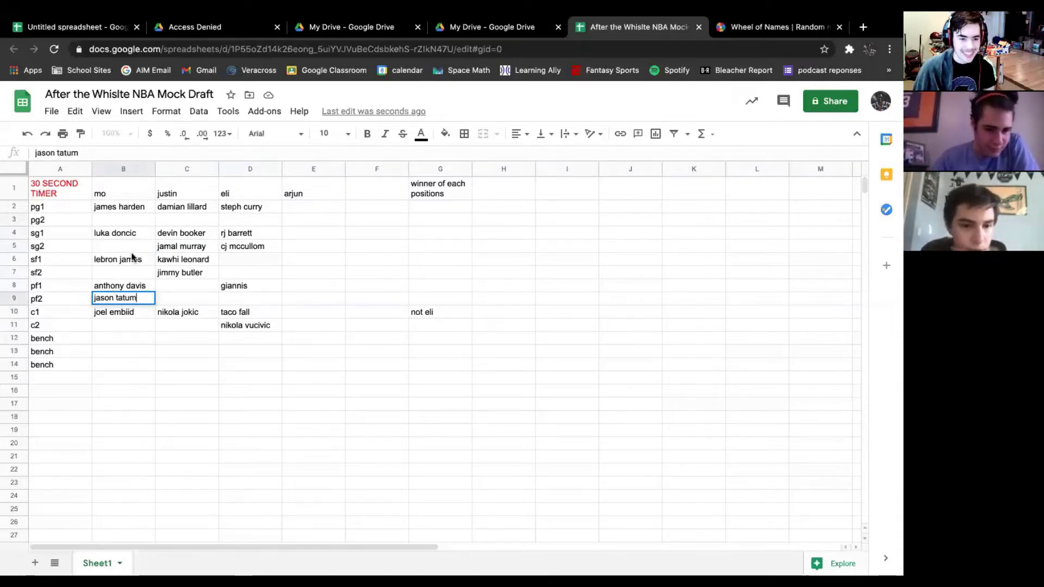
left_click(127, 274)
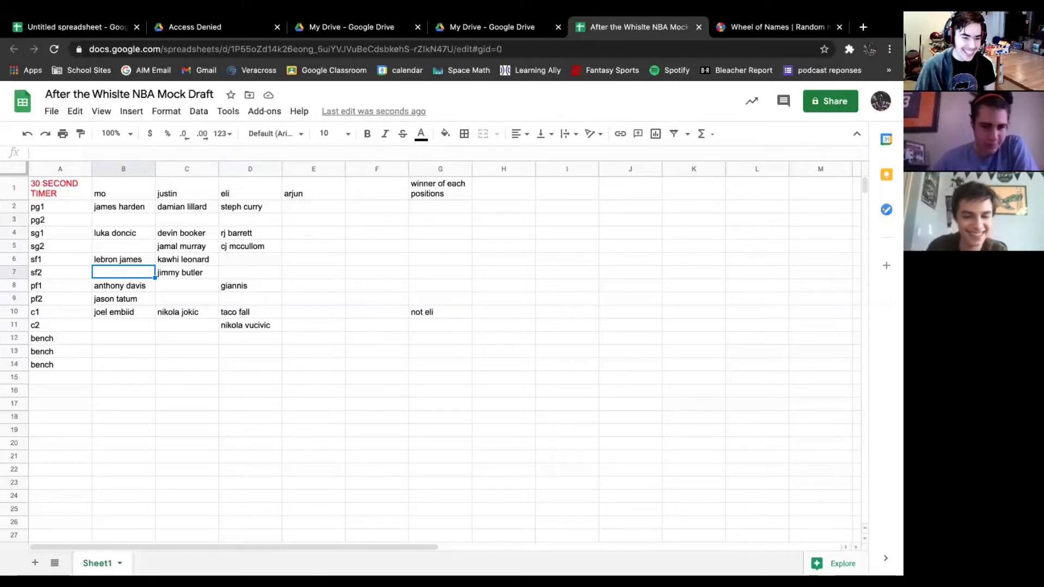
Enter kevin durant as mo's sf2 and rudy gobert in justin's c2 cell C11.
type("kevin durant")
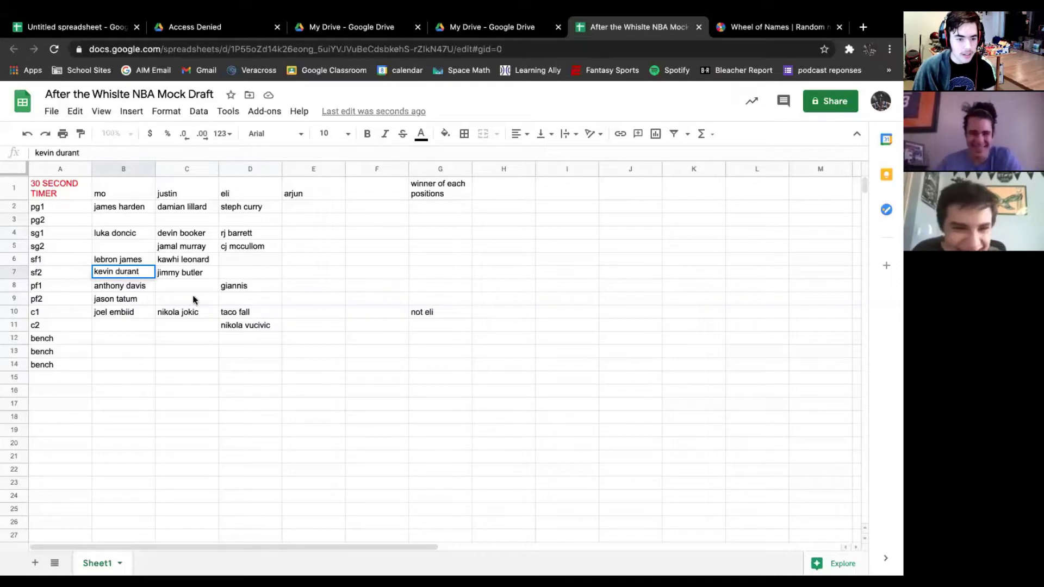
left_click(192, 299)
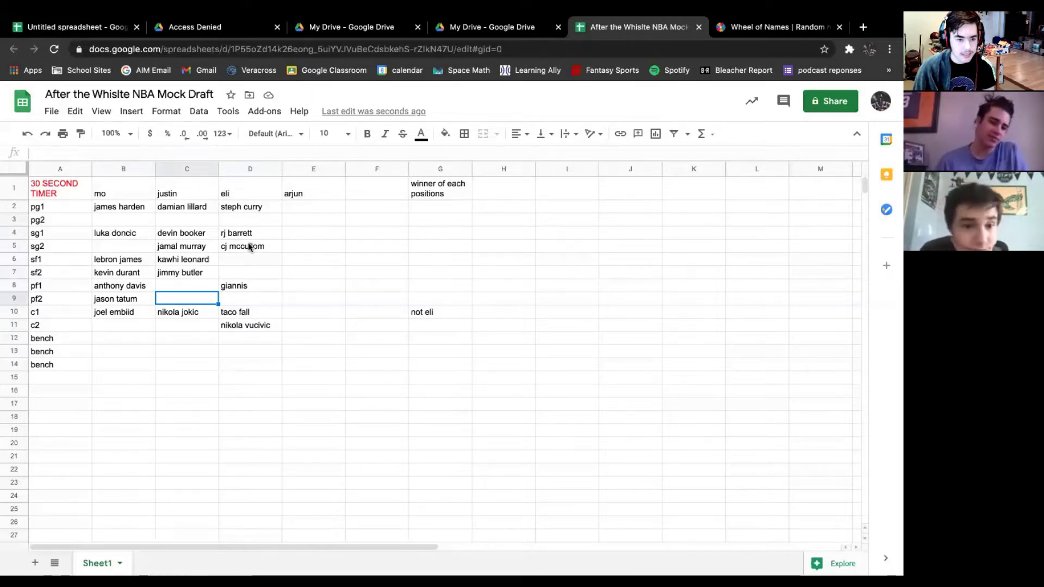
left_click(176, 326)
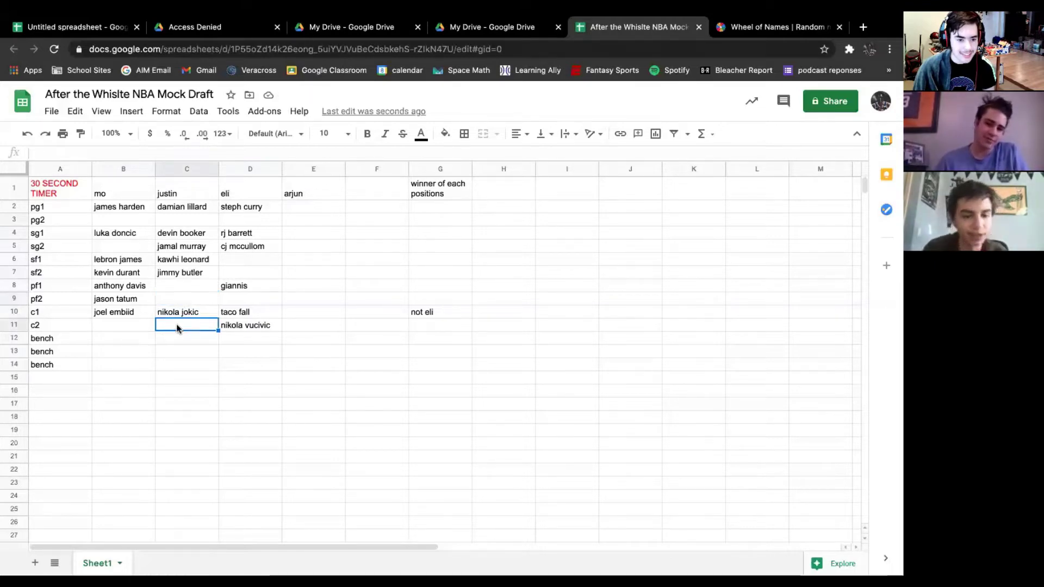
type("rudy gobert")
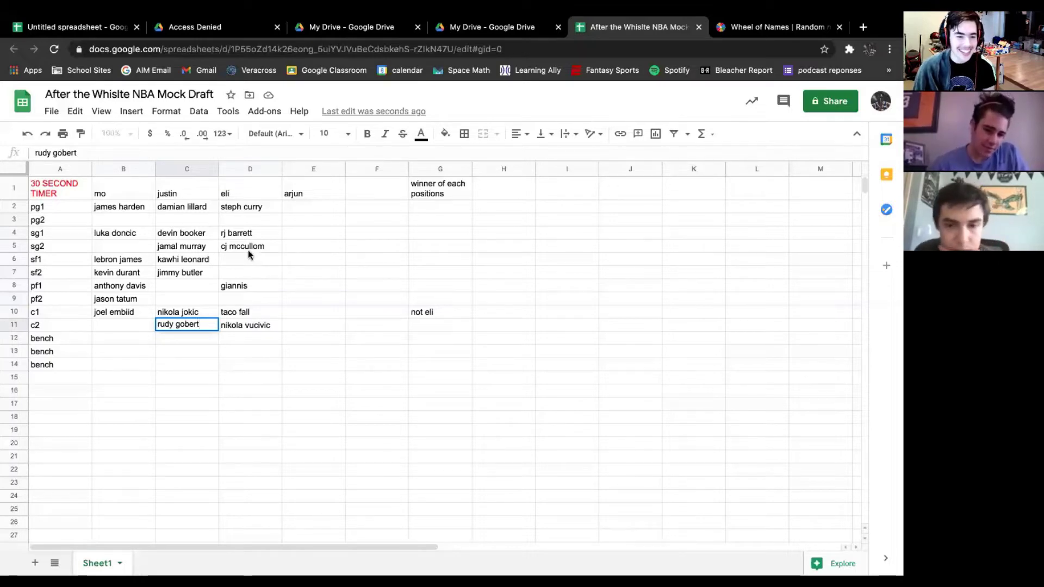
left_click(253, 272)
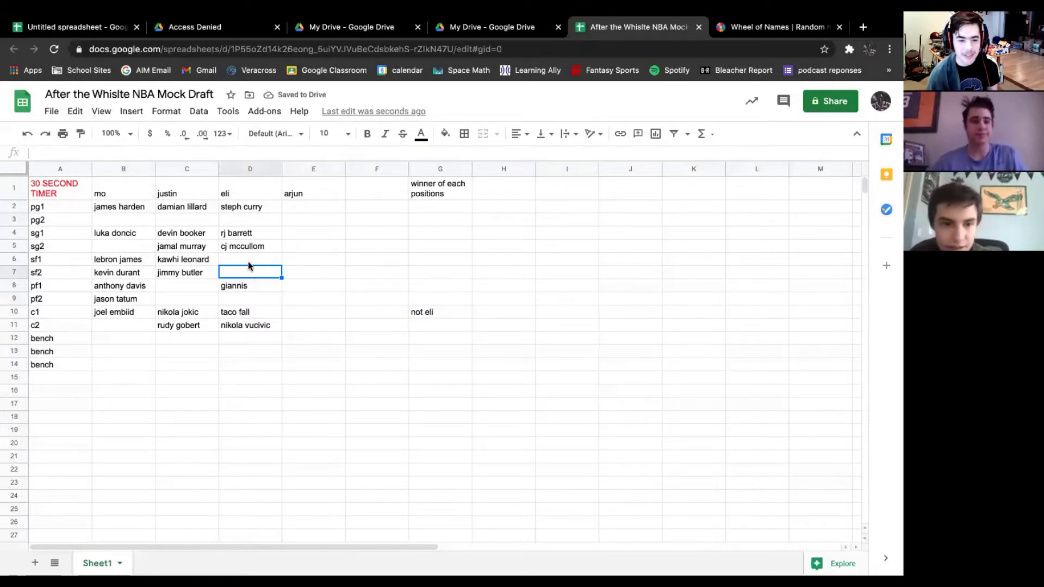
Type paul george into eli's sf1 cell D6, correcting the misspelled surname.
left_click(249, 263)
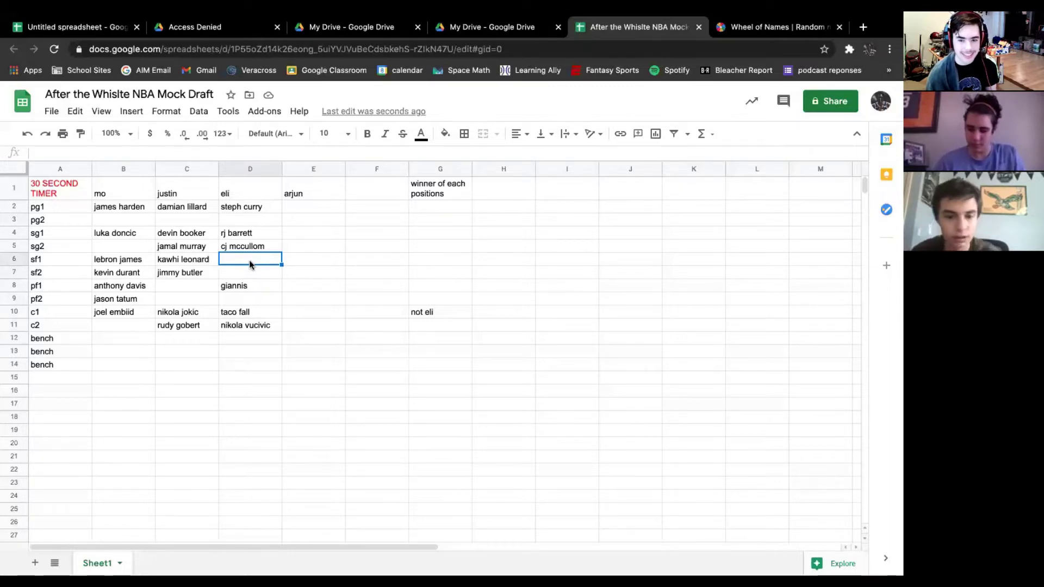
type("paul georeg")
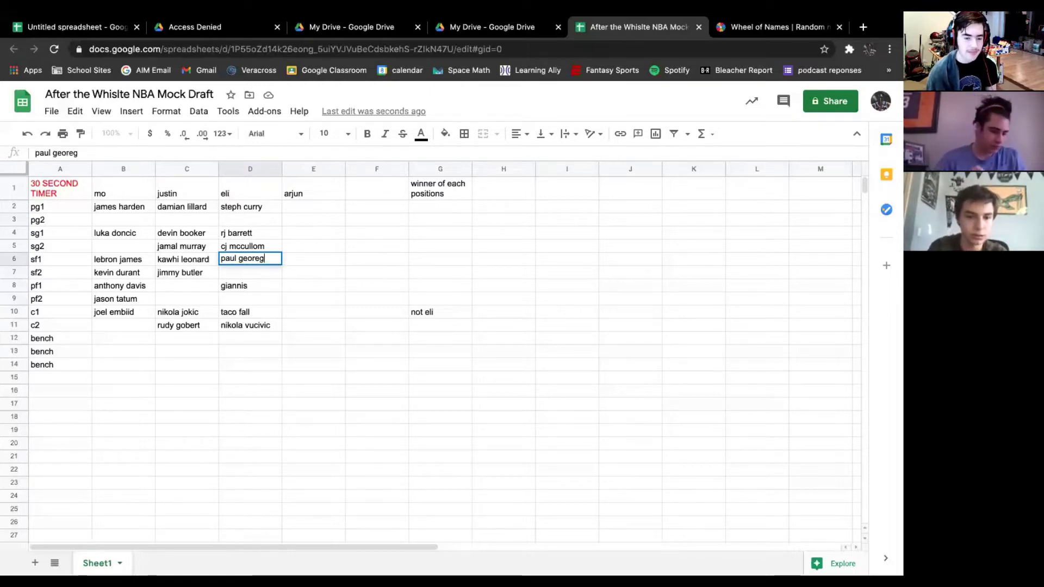
key("BackSpace")
key("BackSpace")
type("ge")
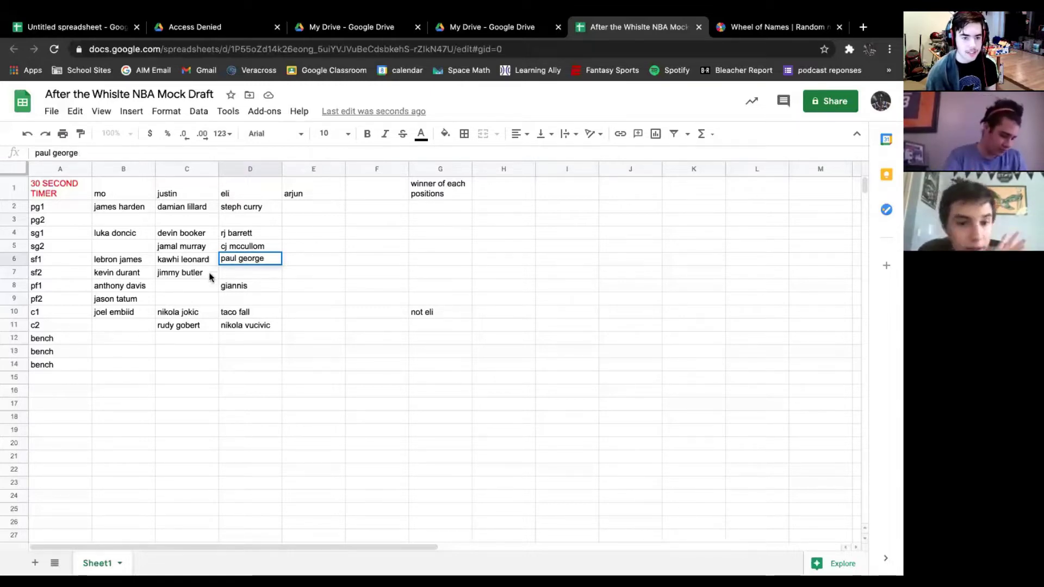
Enter kyrie irving in eli's pg2 cell D3.
left_click(266, 218)
type("kyrie")
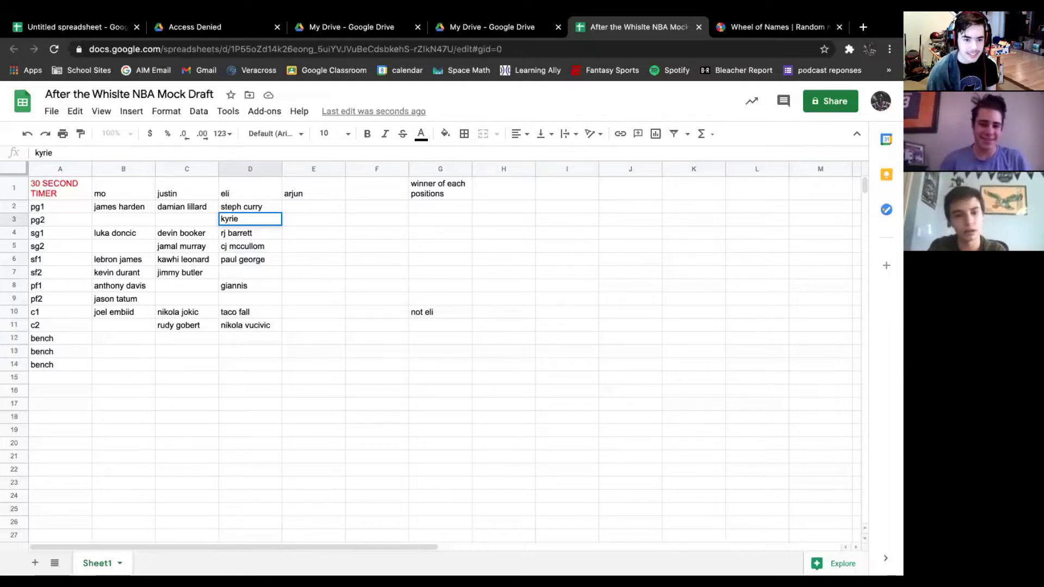
type("irving")
left_click(213, 221)
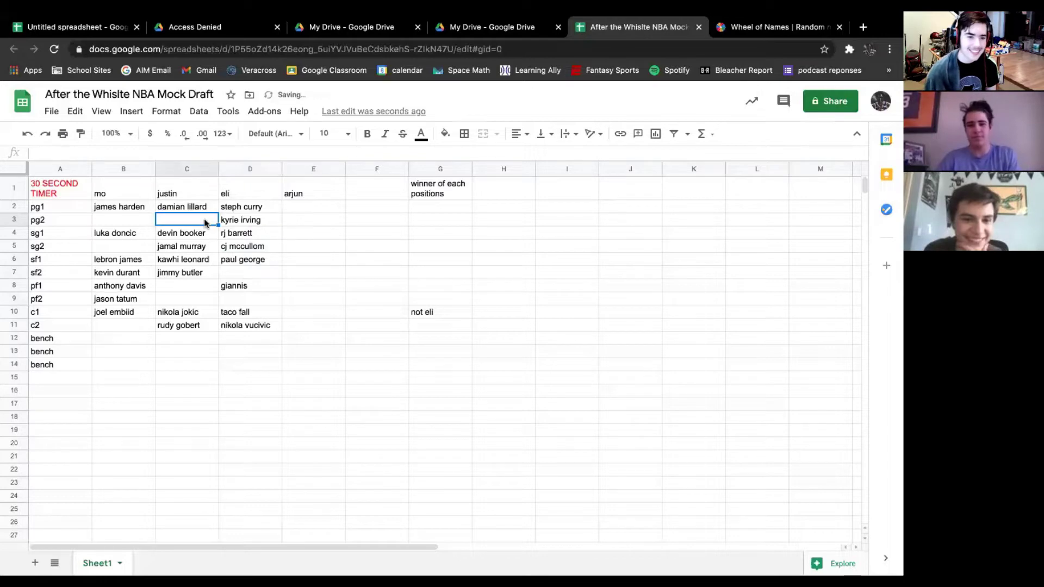
Enter draymond green in justin's pf1 cell C8.
left_click(193, 274)
left_click(192, 287)
left_click(192, 297)
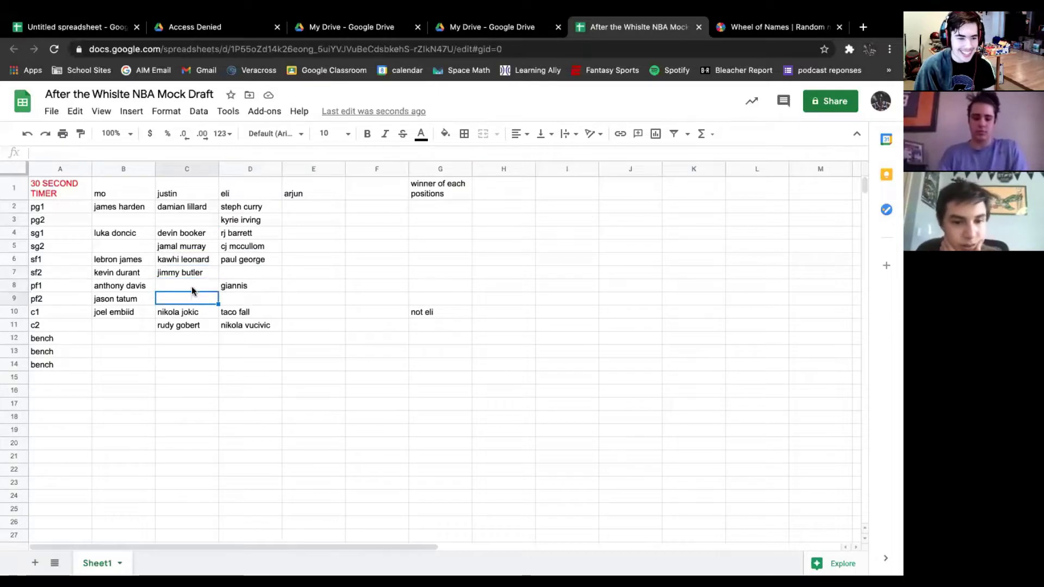
left_click(192, 287)
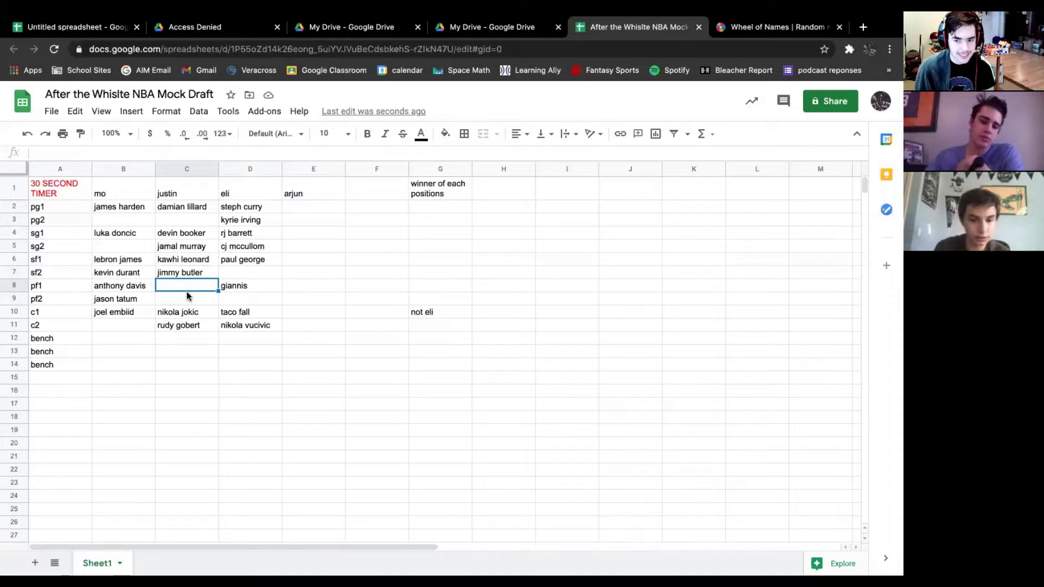
type("draymond green")
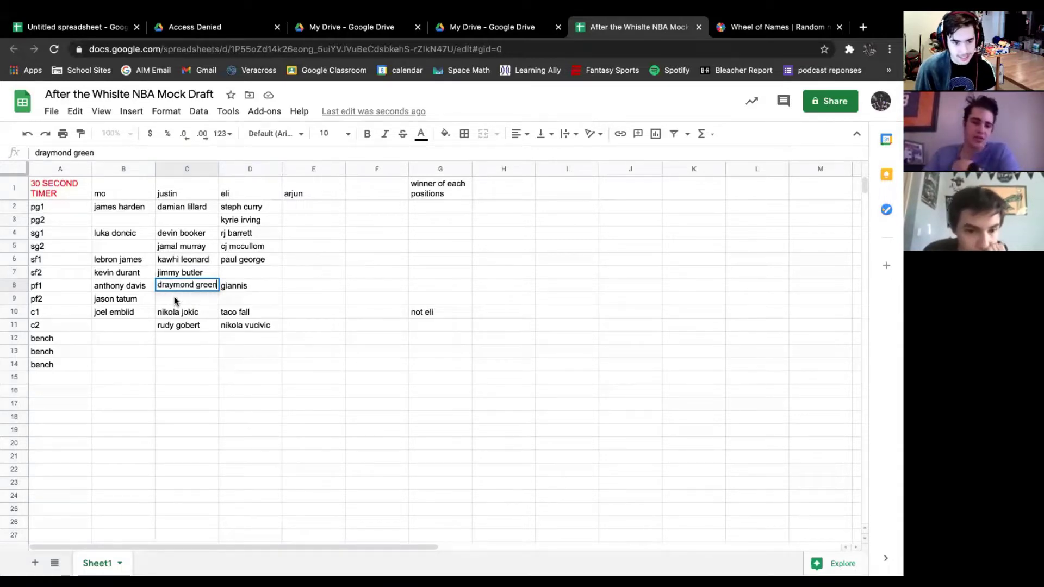
left_click(175, 301)
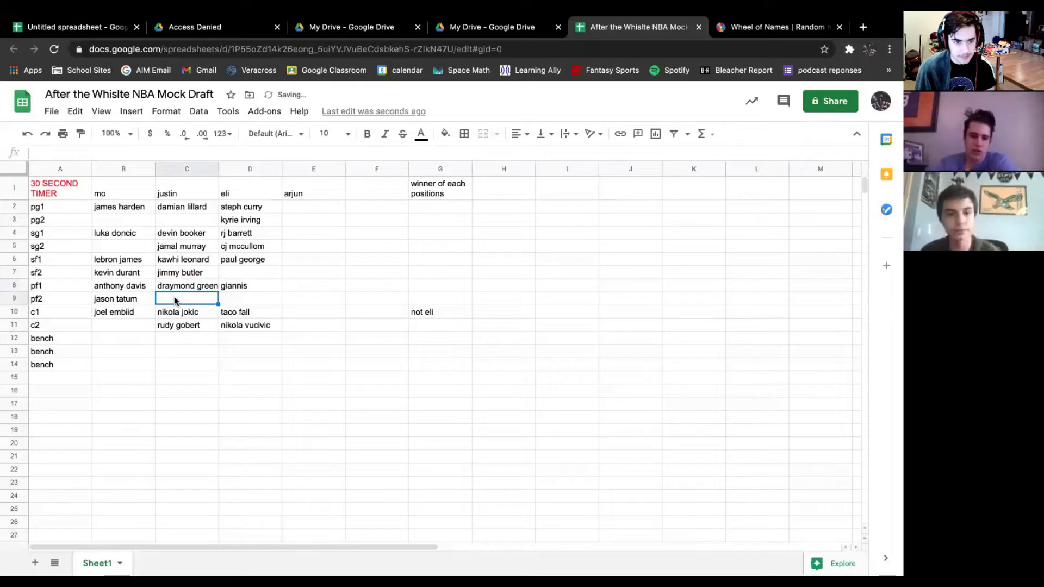
left_click(116, 329)
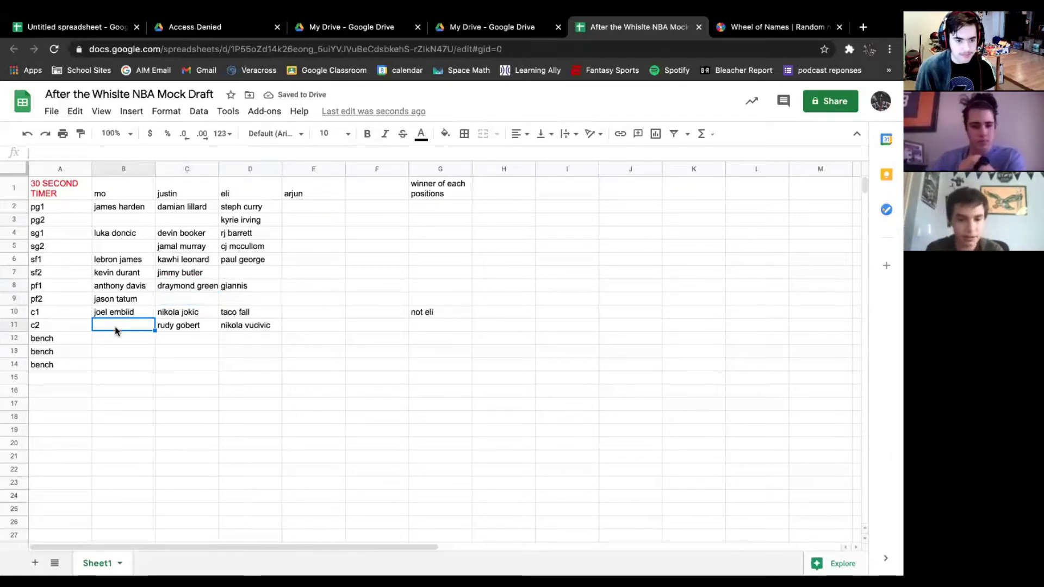
Enter bam adebayo in mo's c2 cell B11 and clear a stray character from B3.
type("bam adebayo")
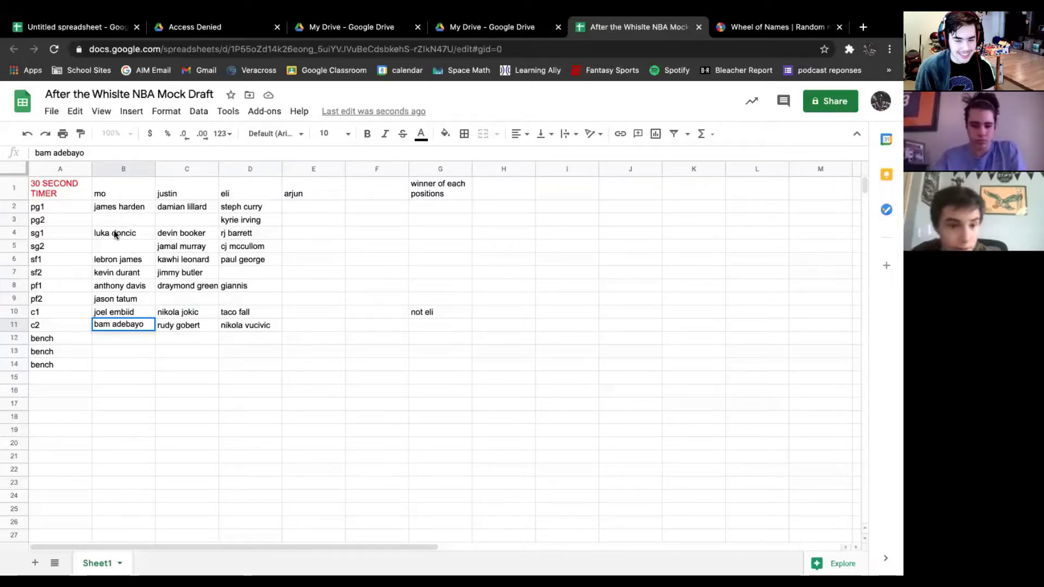
left_click(106, 244)
left_click(117, 217)
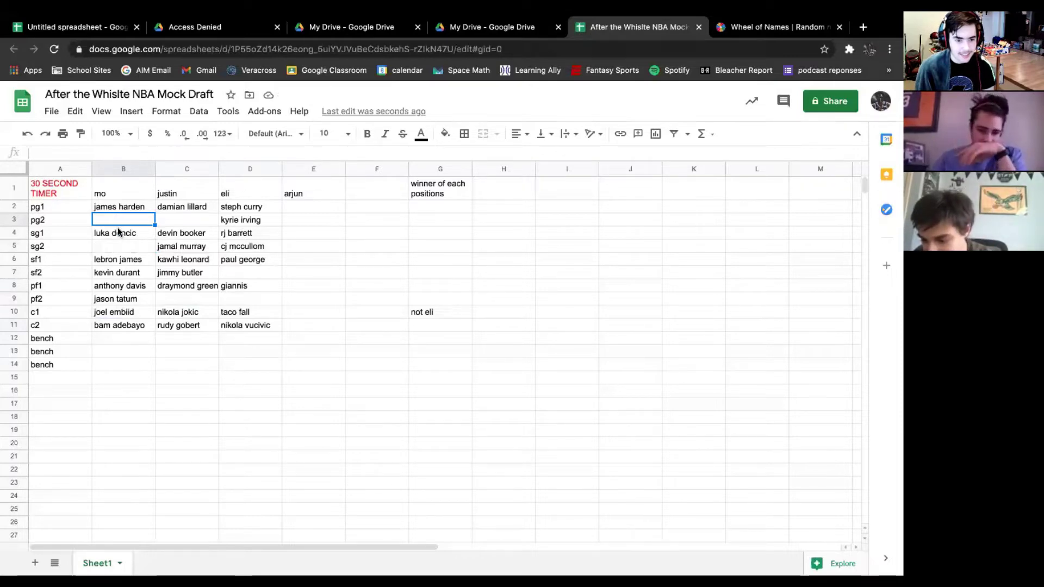
type("l")
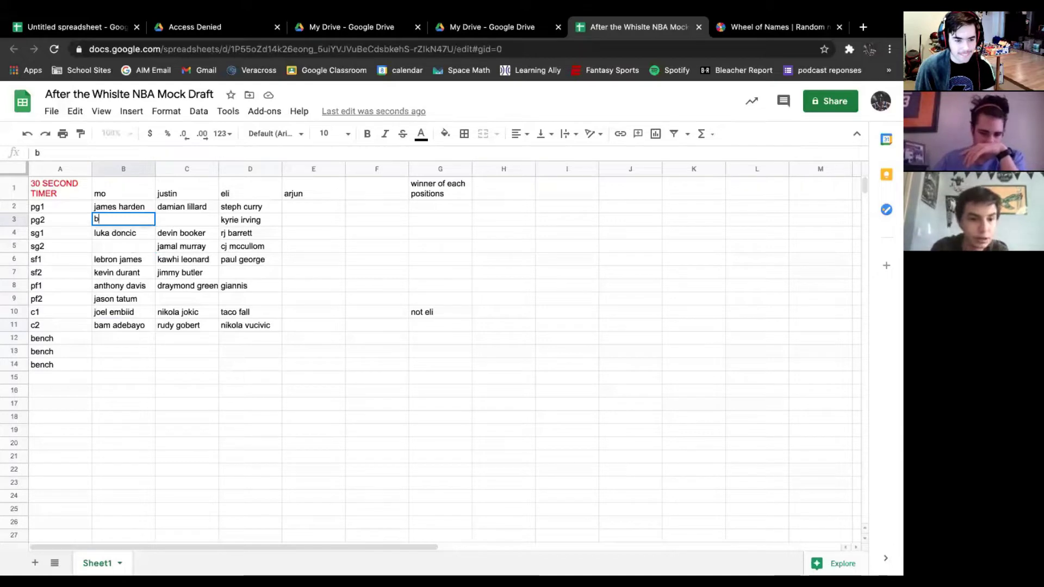
key("BackSpace")
Enter bradley beal in mo's sg2 cell B5, restoring the sg2 label in A5.
left_click(107, 242)
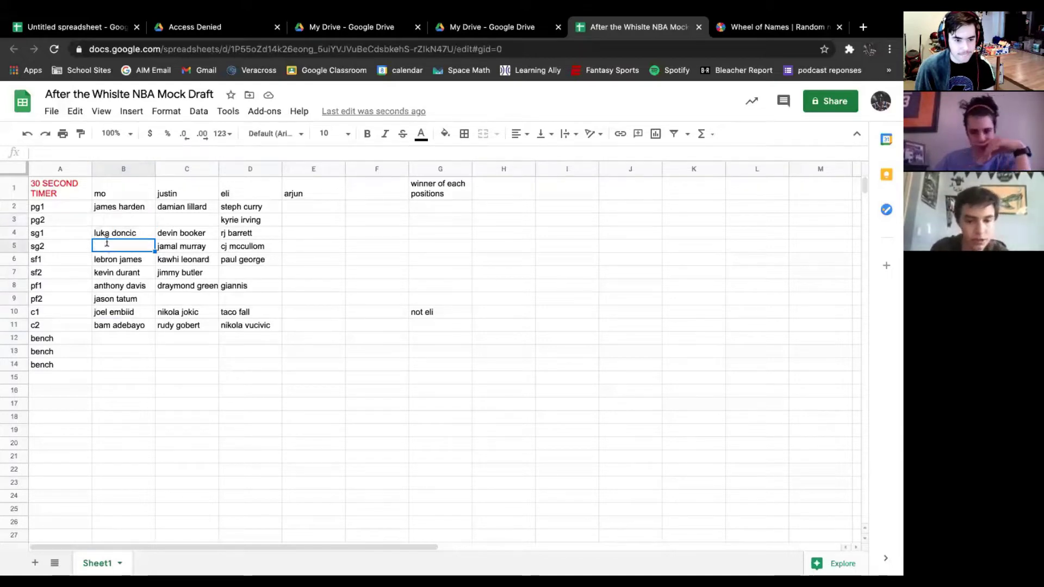
type("bradley")
key("Left")
key("BackSpace")
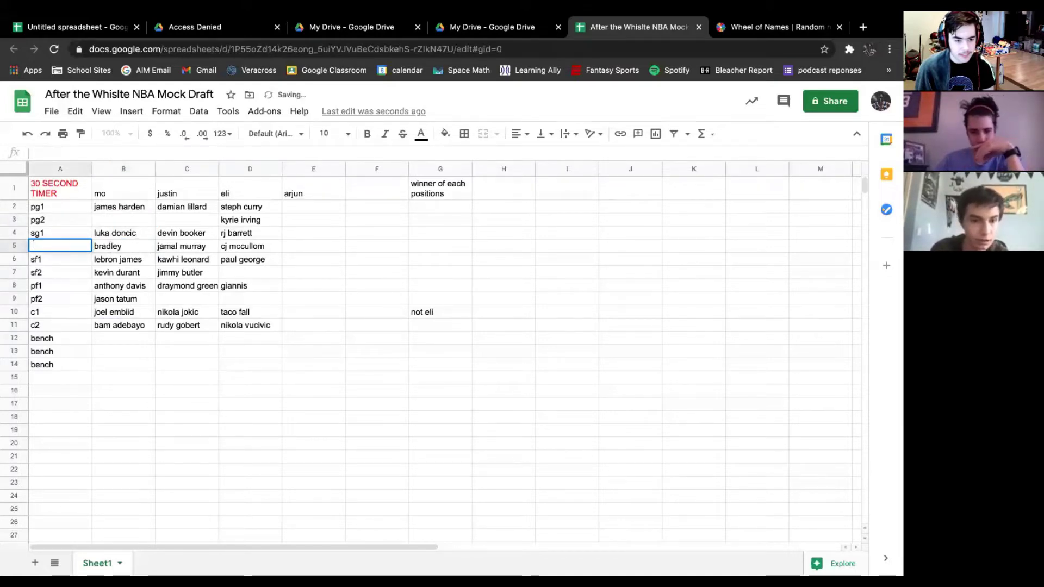
left_click(123, 246)
left_click(59, 246)
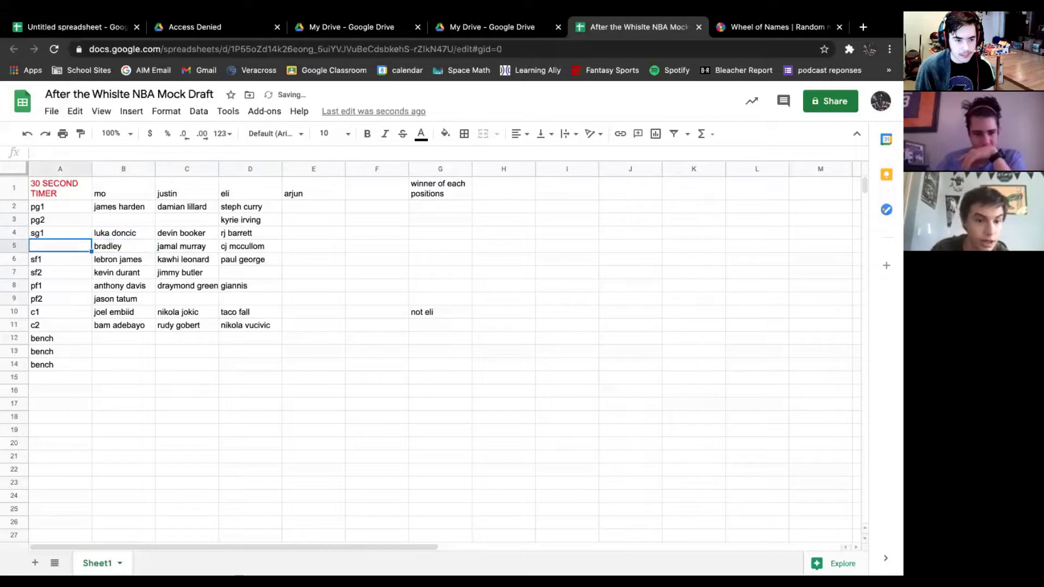
type("sg2")
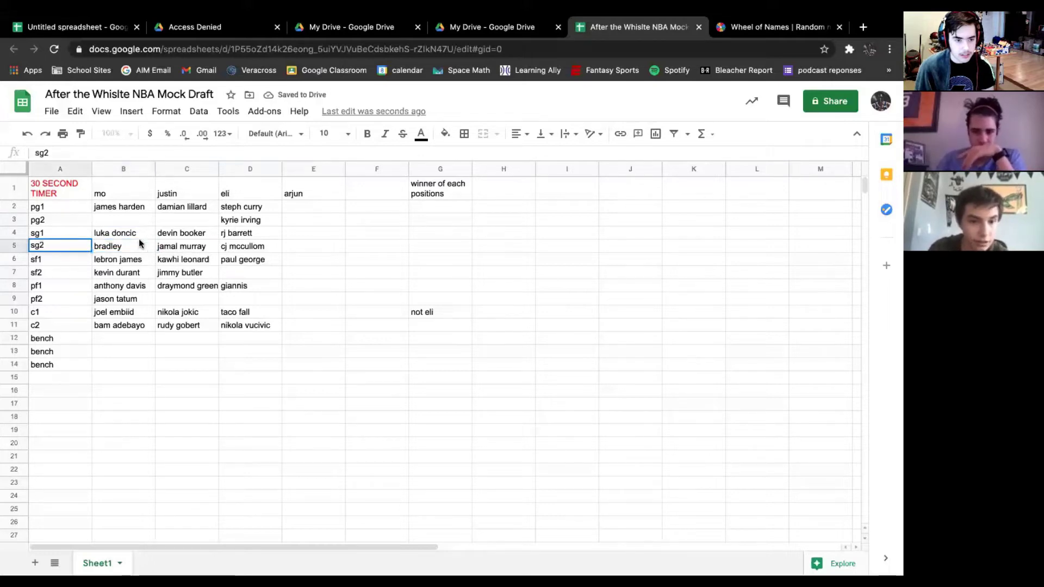
left_click(137, 245)
double_click(130, 245)
left_click(130, 244)
type("beal")
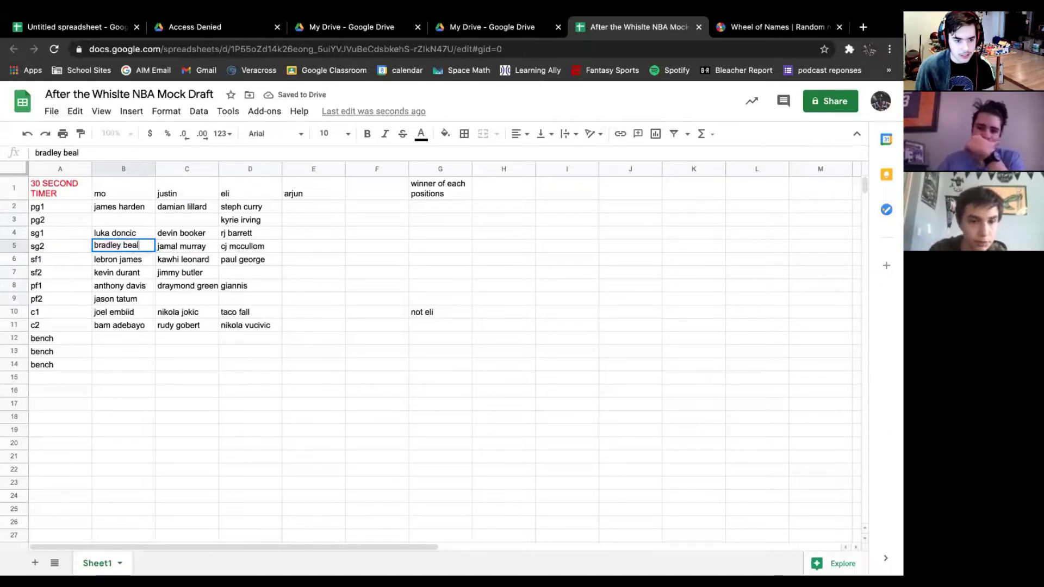
left_click(211, 218)
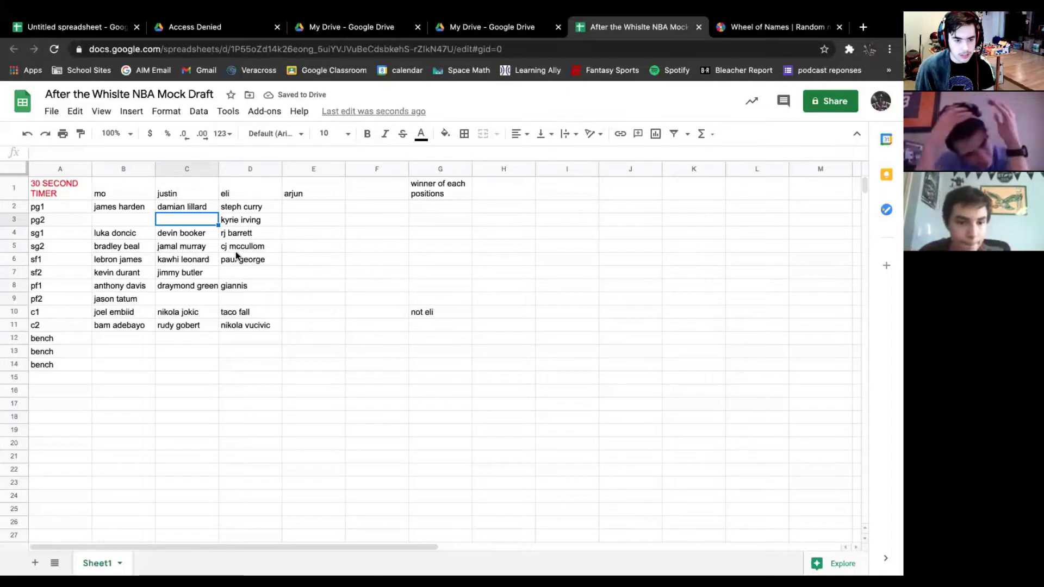
Enter ja morant in justin's pg2 cell C3 and start zion williamson in eli's pf2 D9.
type("ja mor")
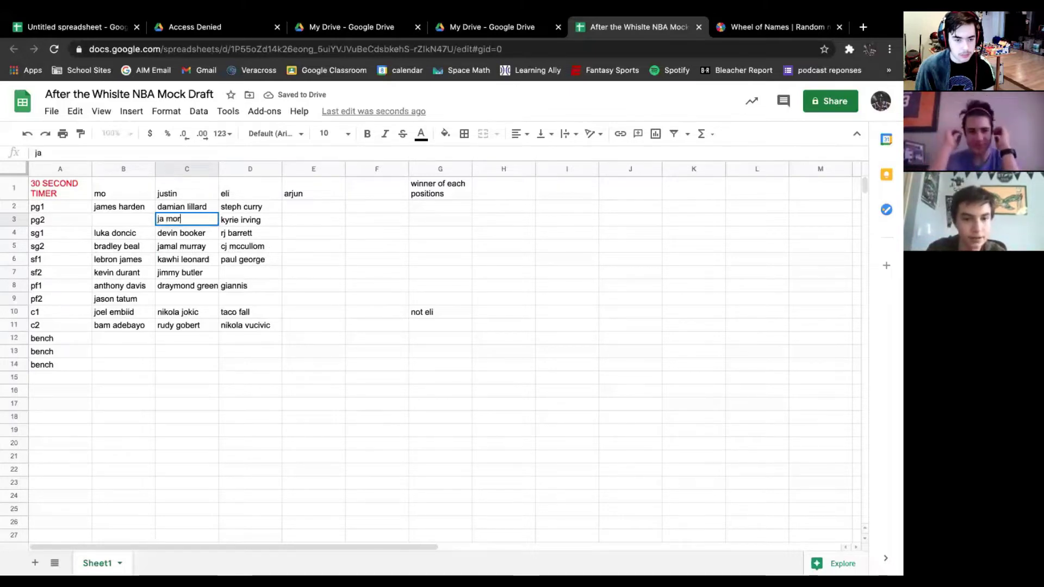
type("ant")
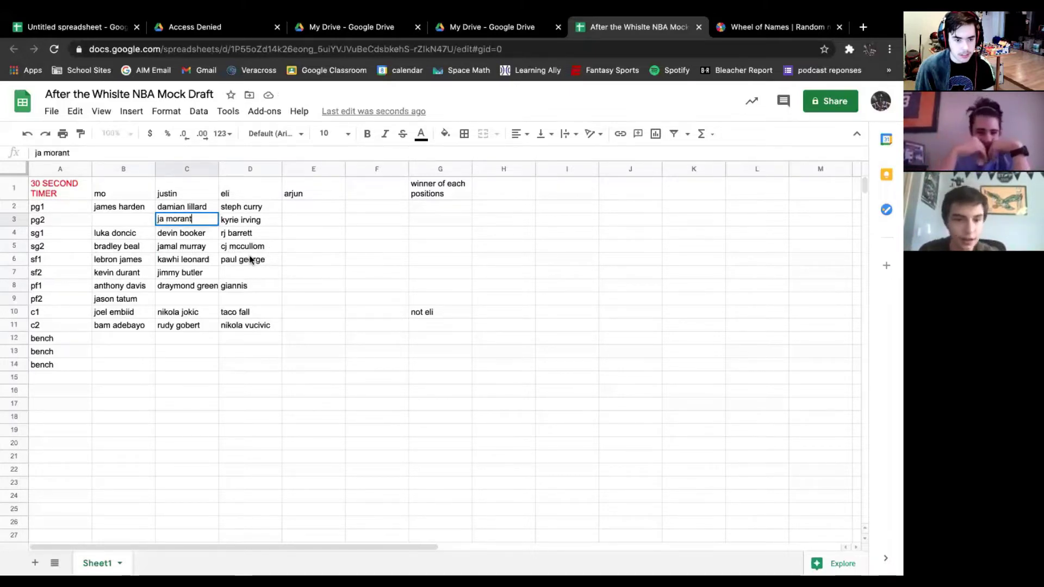
left_click(255, 275)
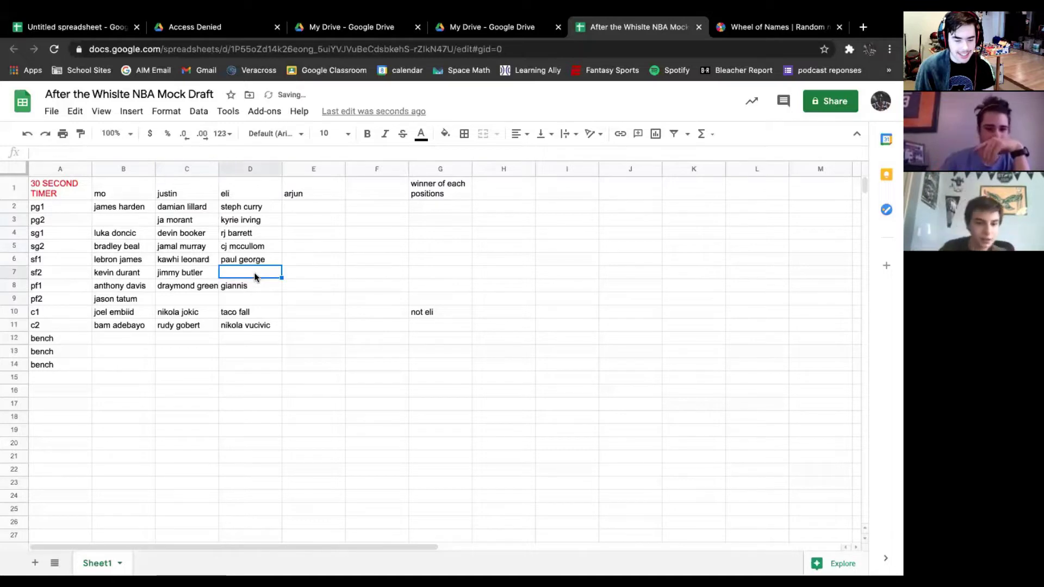
left_click(232, 298)
type("zion wil")
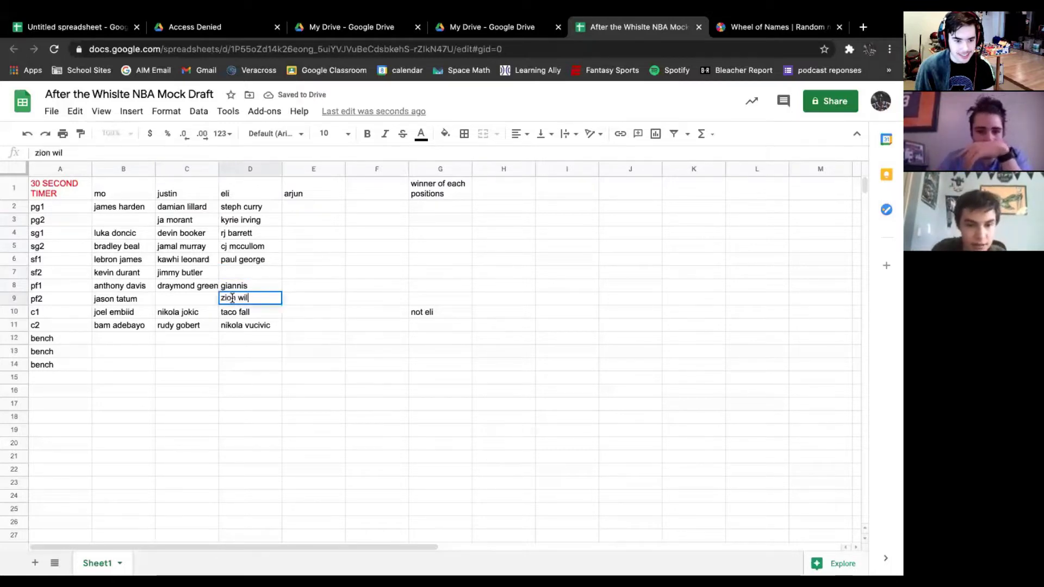
type("liamson")
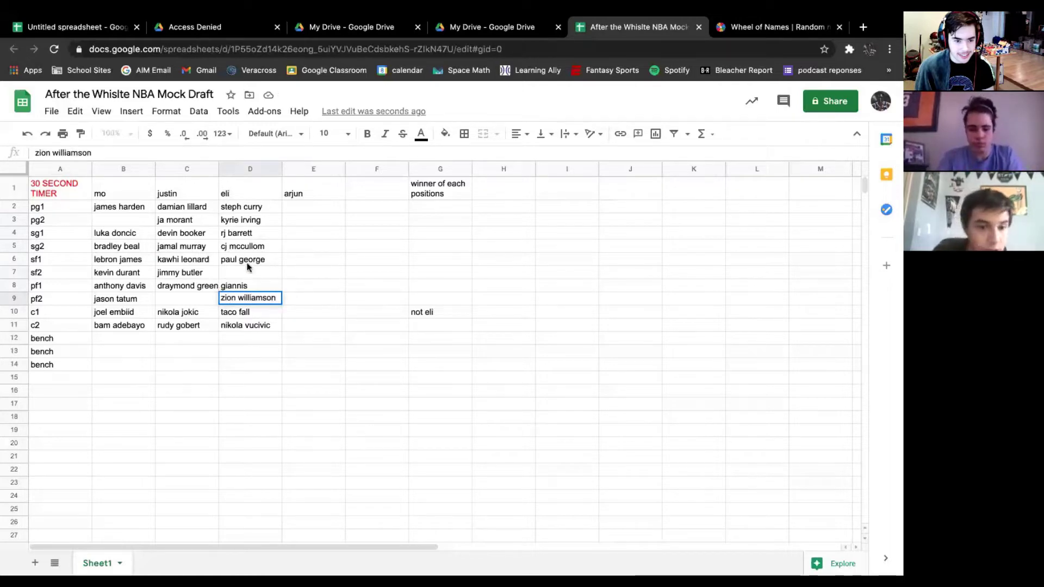
Enter carmelo anthony in eli's sf2 cell D7, then trim its last letter to carmelo anthon.
left_click(245, 274)
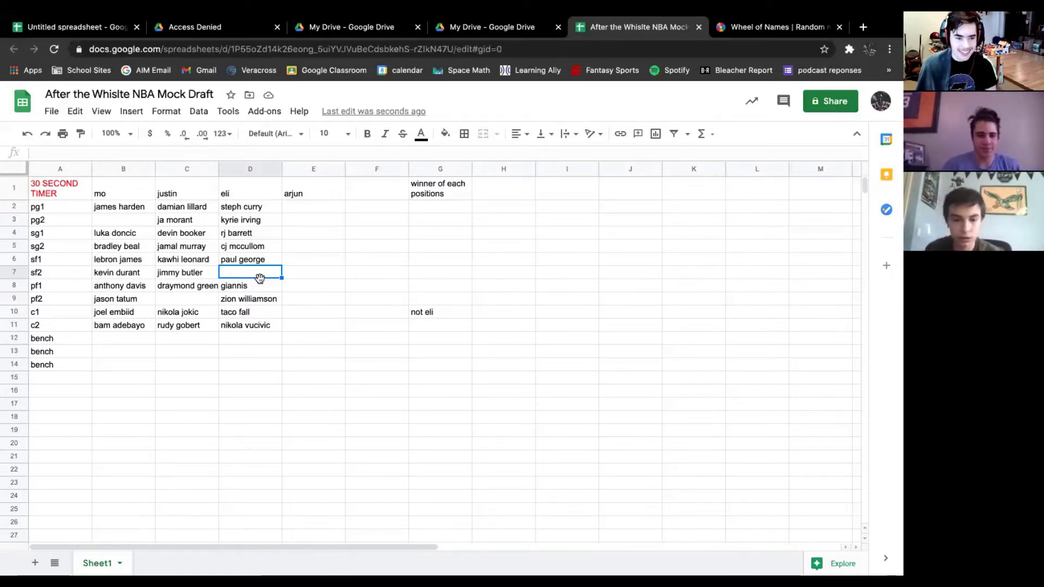
type("carme")
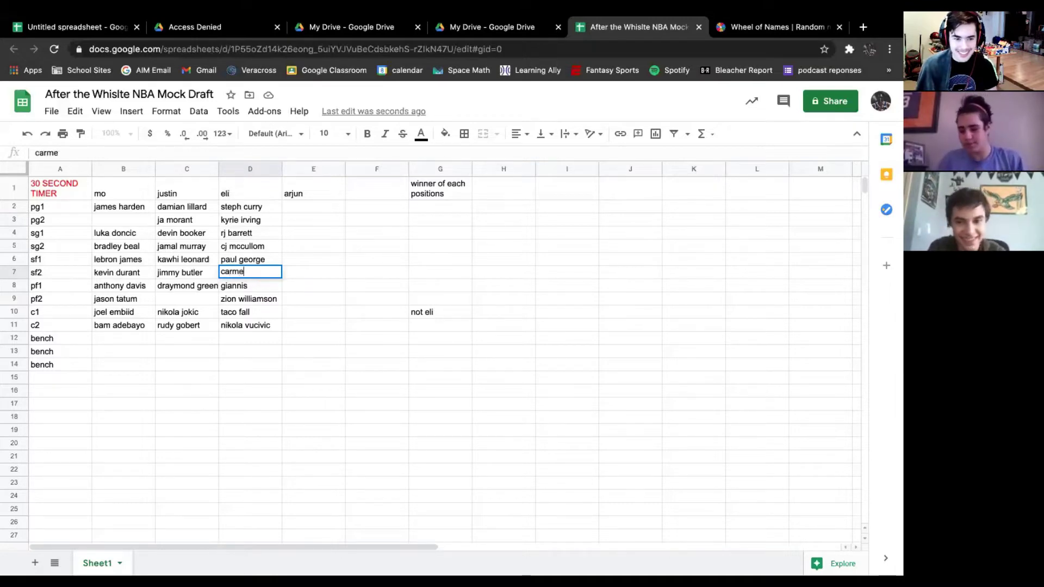
type("lo anthony")
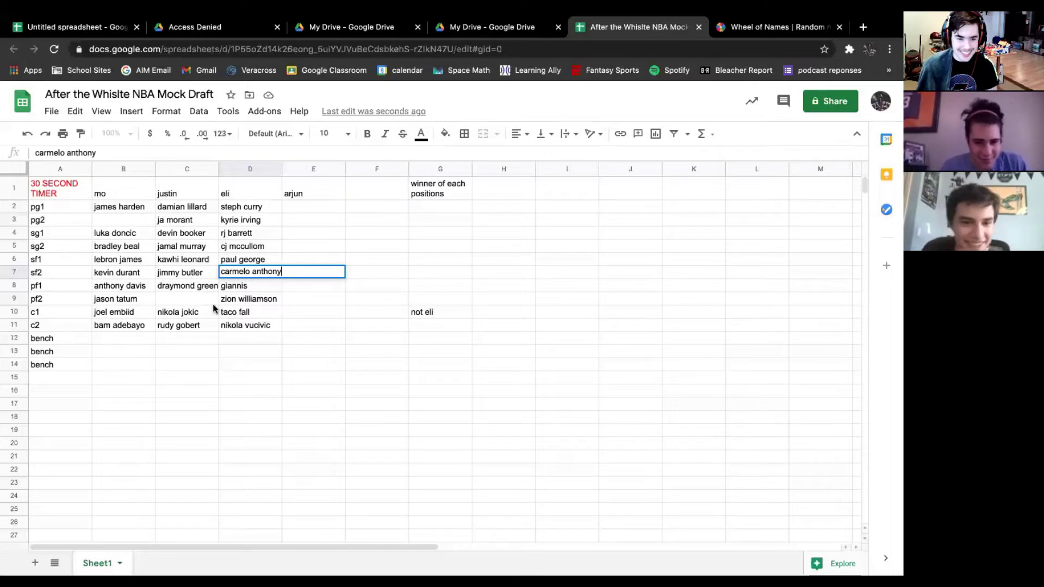
left_click(203, 301)
left_click(281, 272)
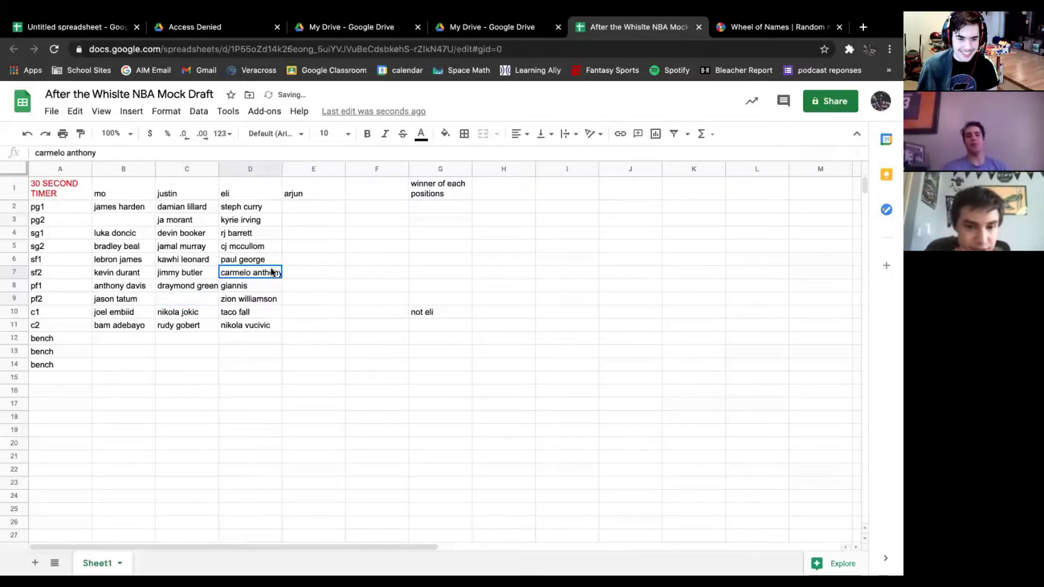
double_click(281, 271)
key("BackSpace")
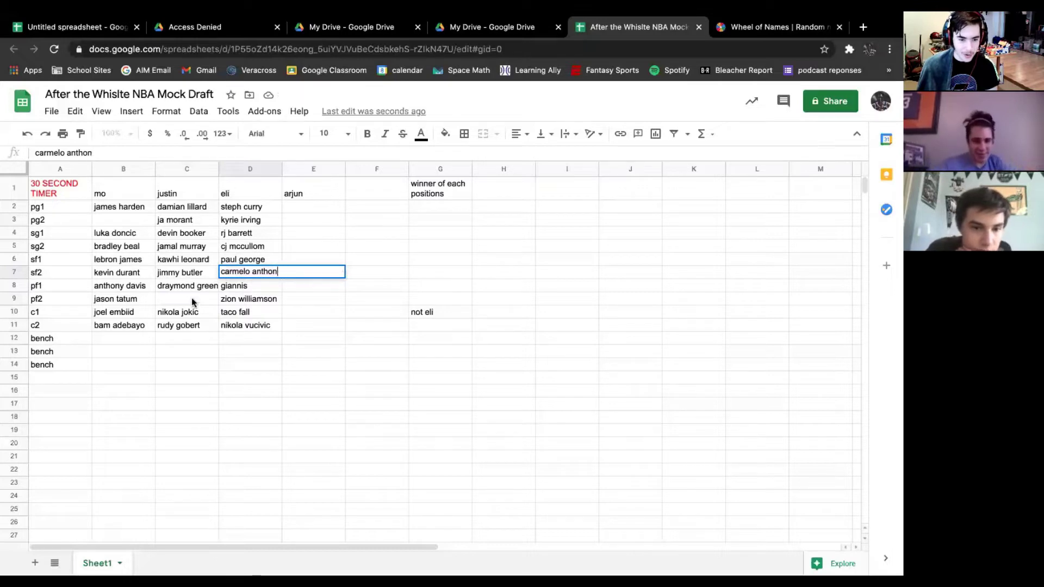
Enter paul millsap in justin's pf2 cell C9.
left_click(191, 298)
type("paul millsap")
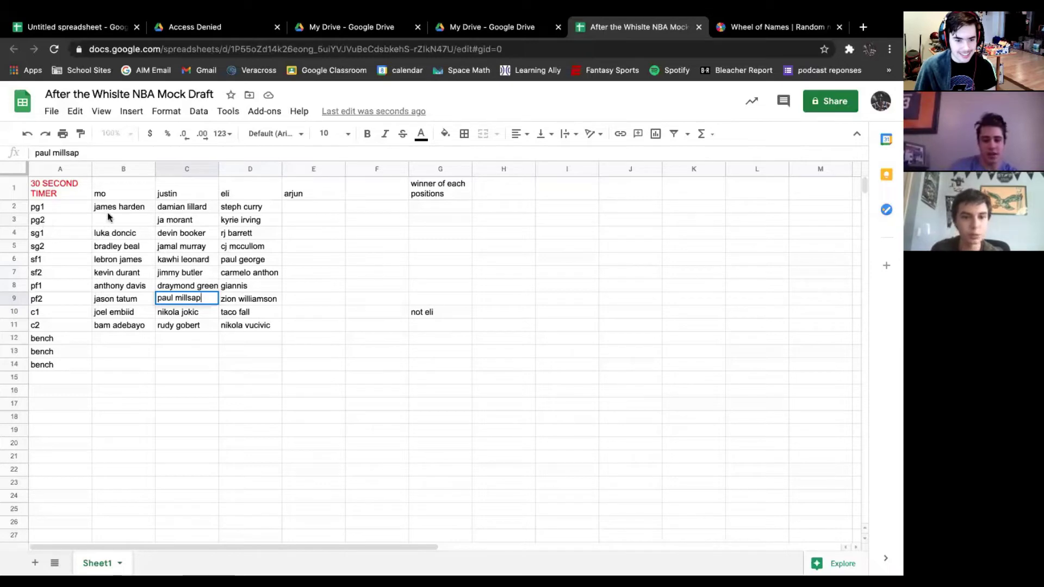
left_click(108, 210)
left_click(109, 220)
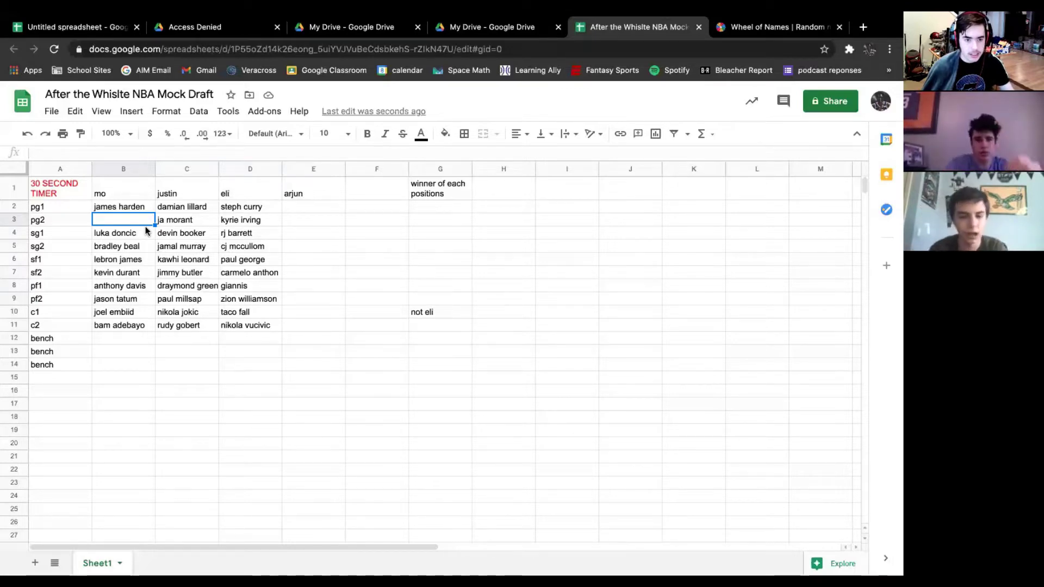
Replace the partial entry in B3 with russell westbrook, fixing the misspelled ending.
type("don")
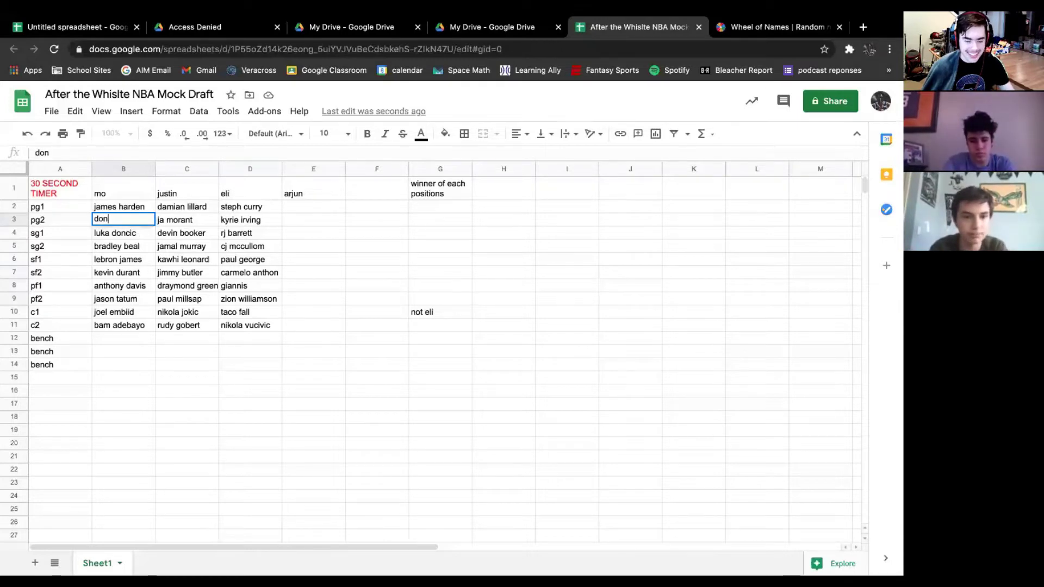
key("BackSpace")
key("BackSpace")
key("BackSpace")
key("Escape")
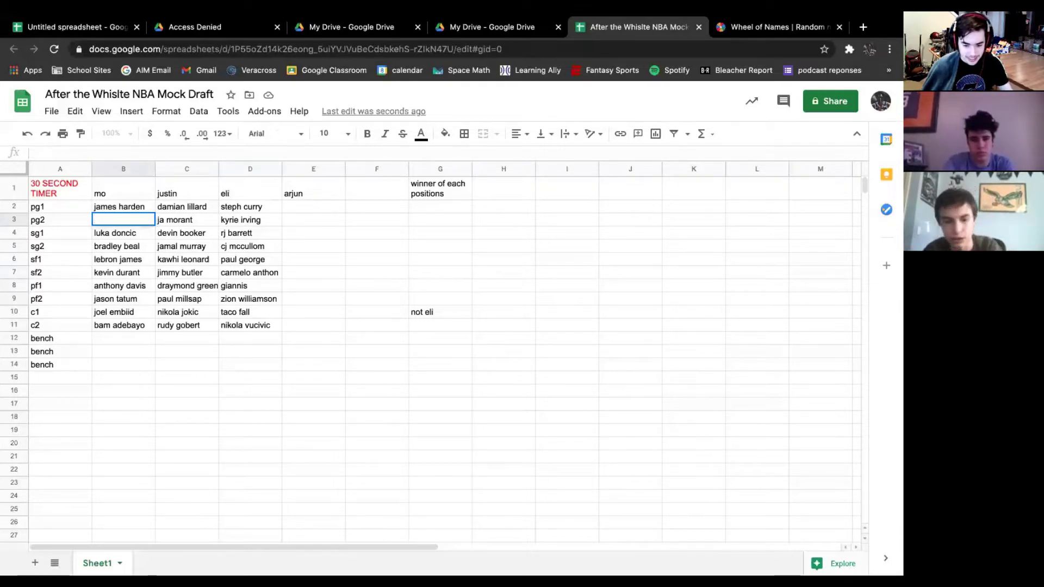
type("russell westbrro")
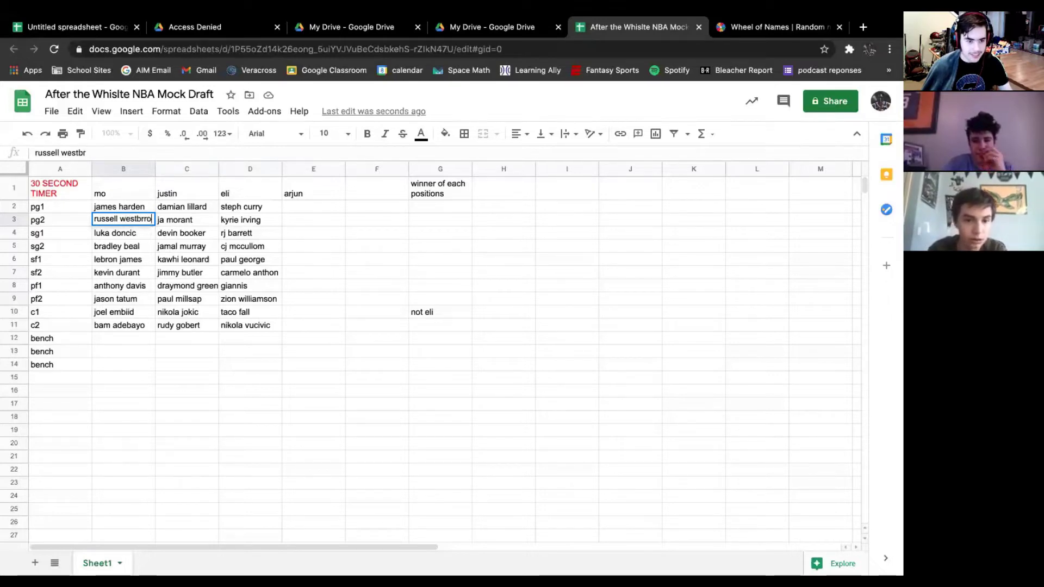
key("BackSpace")
key("BackSpace")
key("BackSpace")
type("rook")
left_click(113, 346)
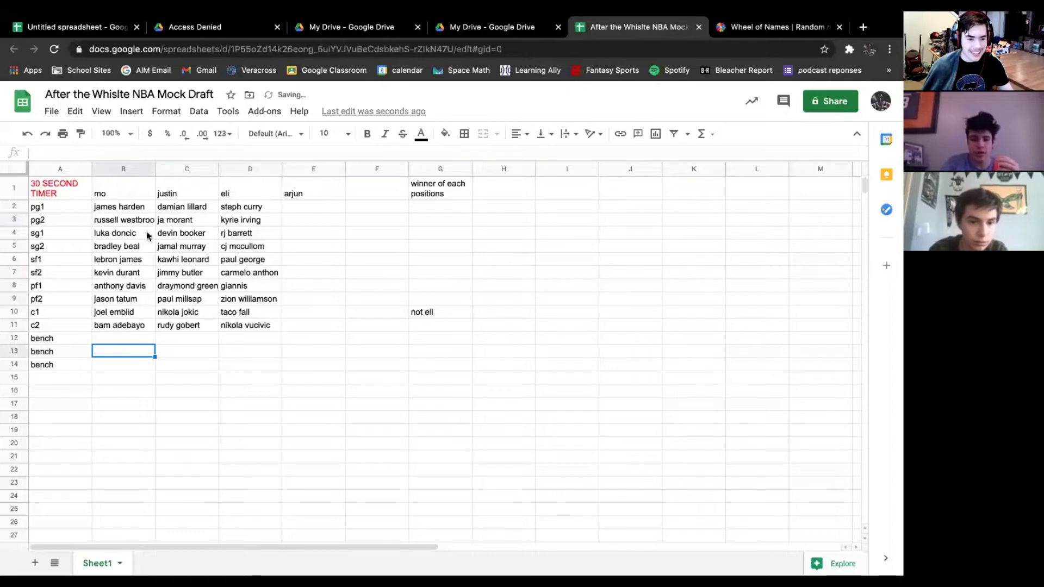
Review mo's roster down column B and select his first bench cell B12.
left_click(137, 341)
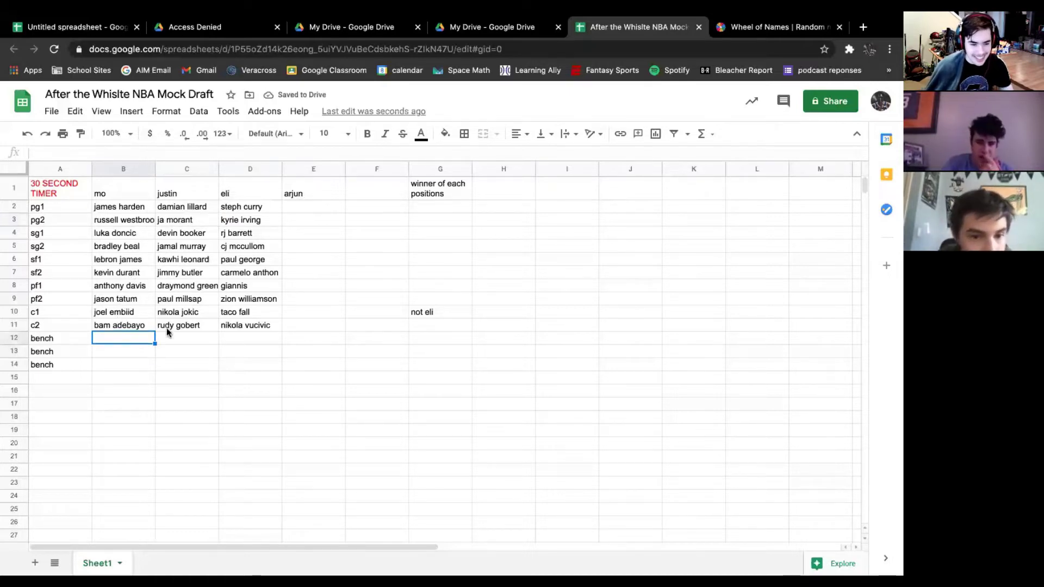
left_click(145, 206)
key("Down")
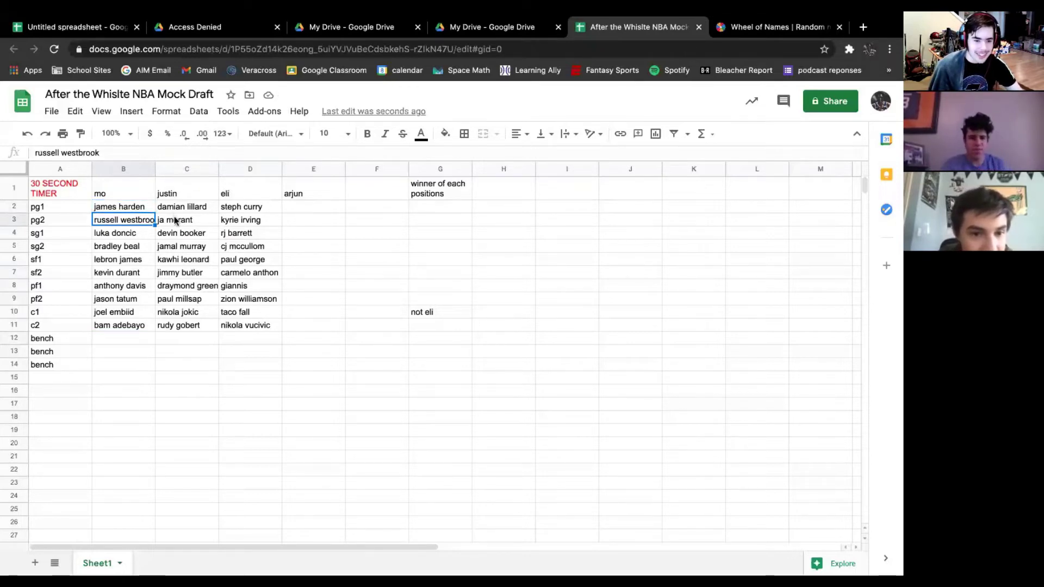
key("Down")
key("Down")
key("Down")
key("Down")
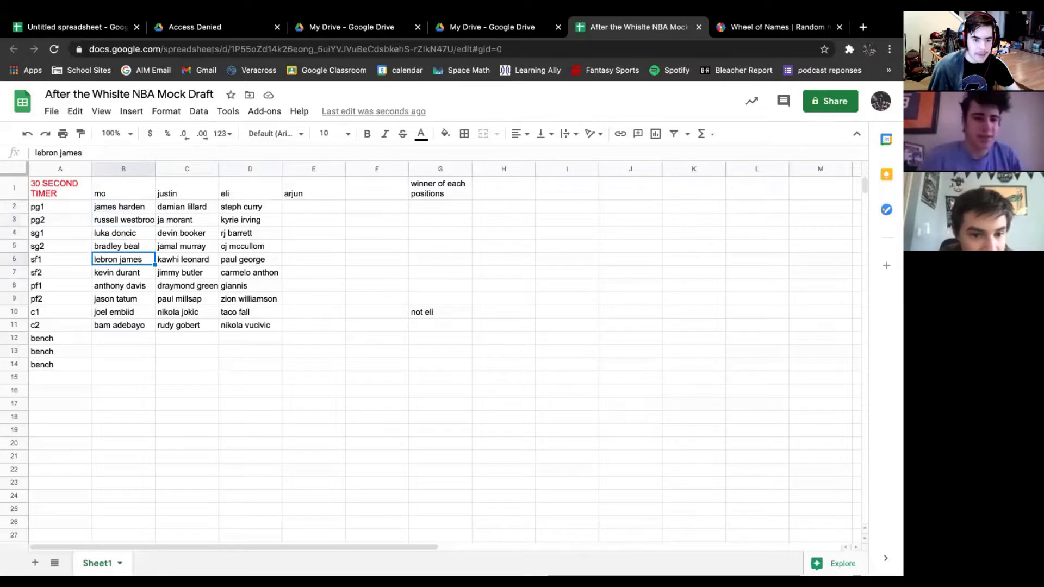
key("Down")
key("Down")
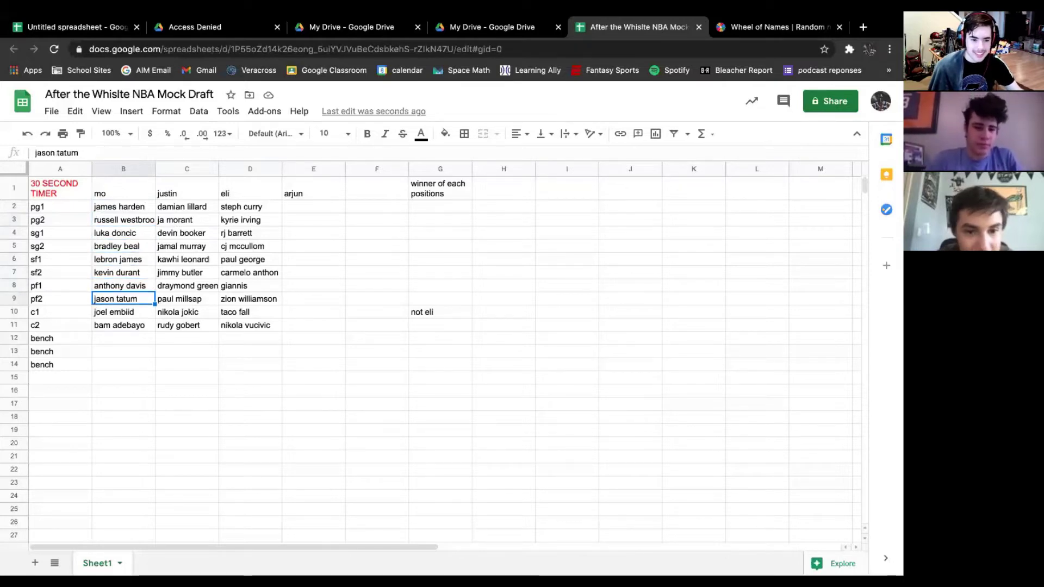
left_click(109, 339)
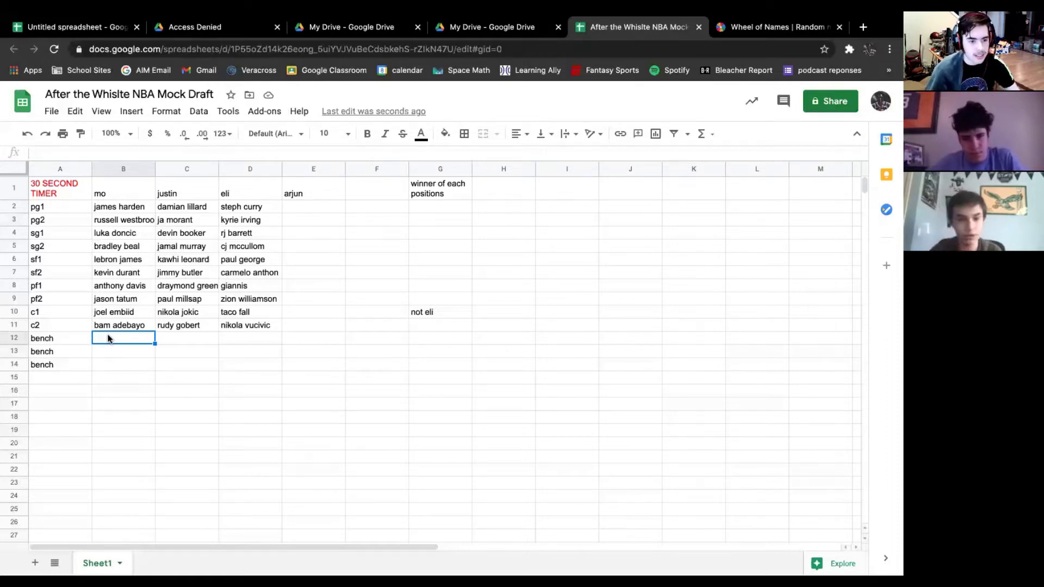
Enter kat in mo's first bench cell B12.
type("karl anth")
key("BackSpace")
key("BackSpace")
key("BackSpace")
key("BackSpace")
key("BackSpace")
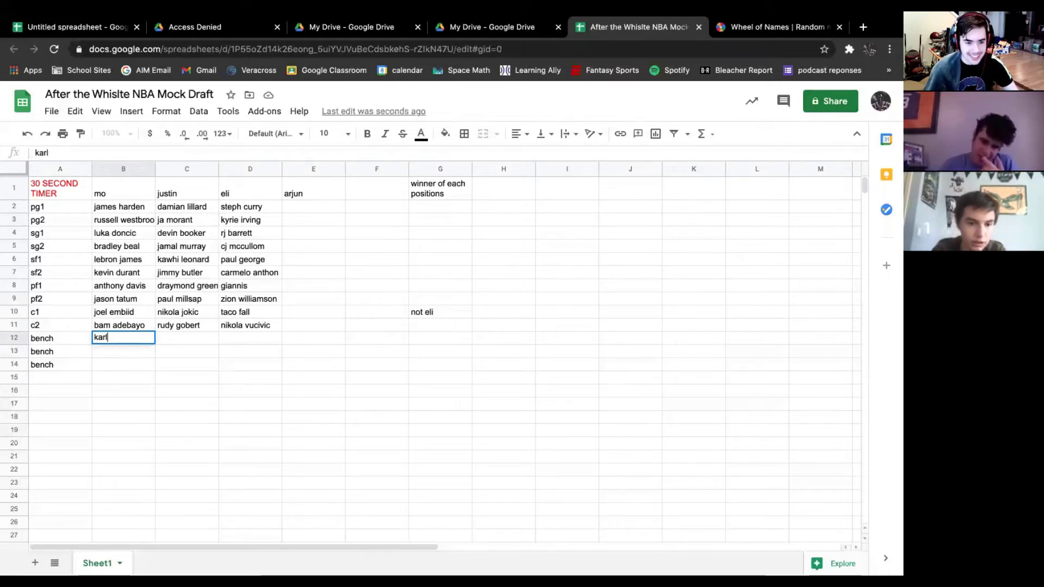
key("BackSpace")
key("BackSpace")
type("t")
left_click(175, 338)
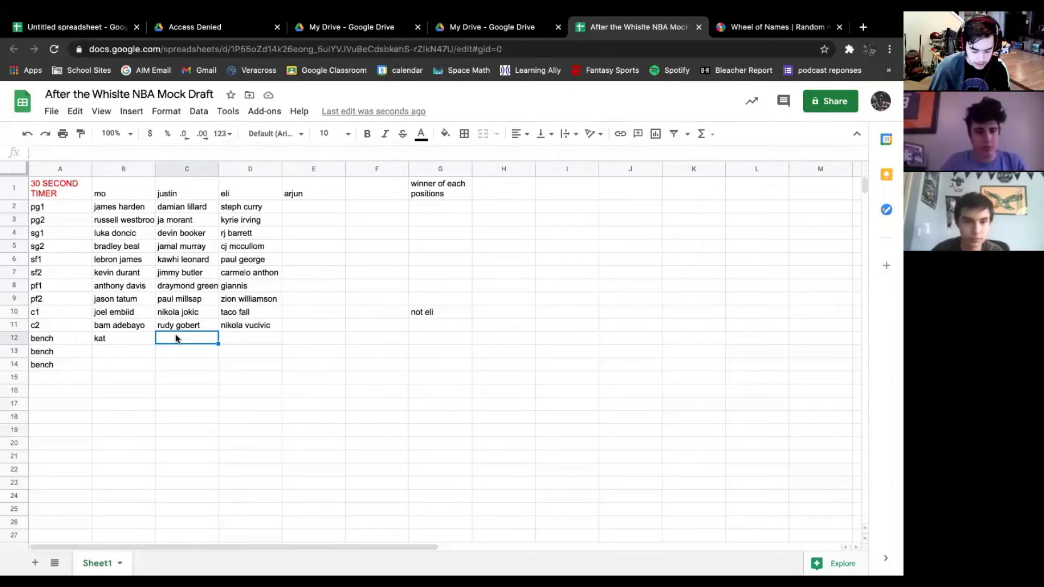
Enter donnovan mitch as justin's first bench pick in C12.
type("donnovan mi")
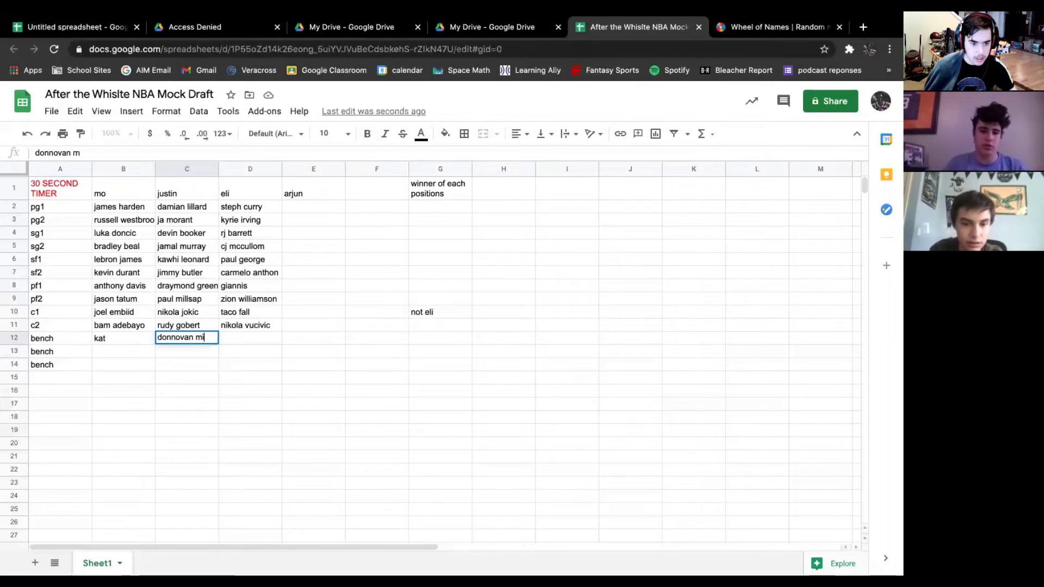
type("th")
key("BackSpace")
key("BackSpace")
type("chell")
key("BackSpace")
left_click(201, 350)
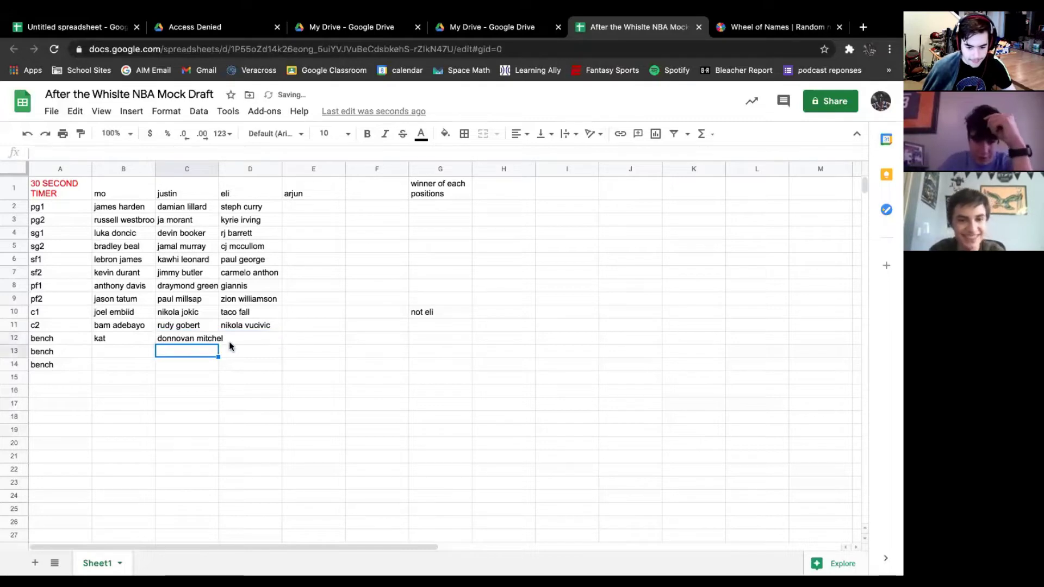
left_click(217, 339)
left_click(223, 338)
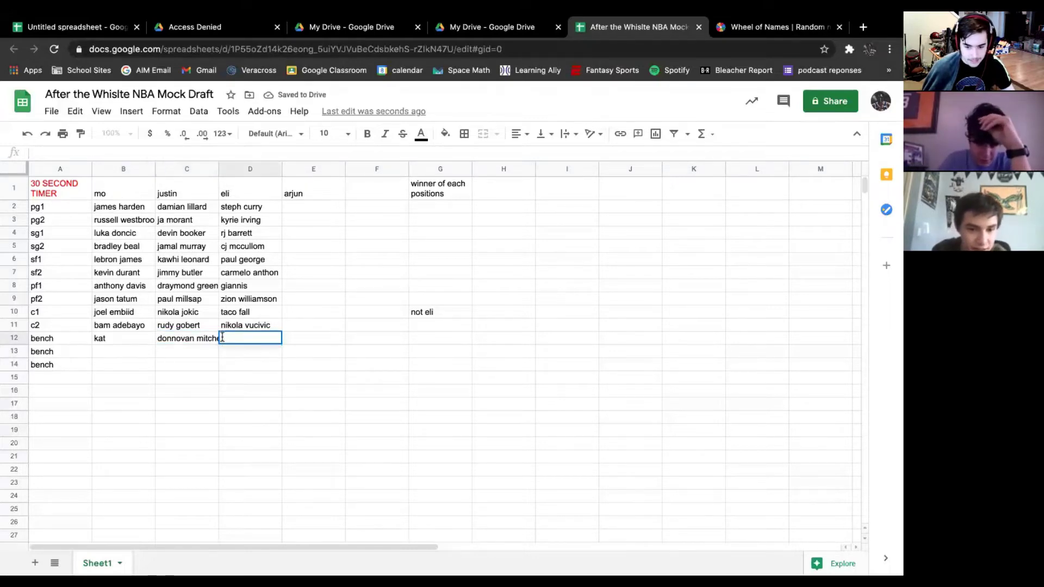
double_click(206, 338)
key("Right")
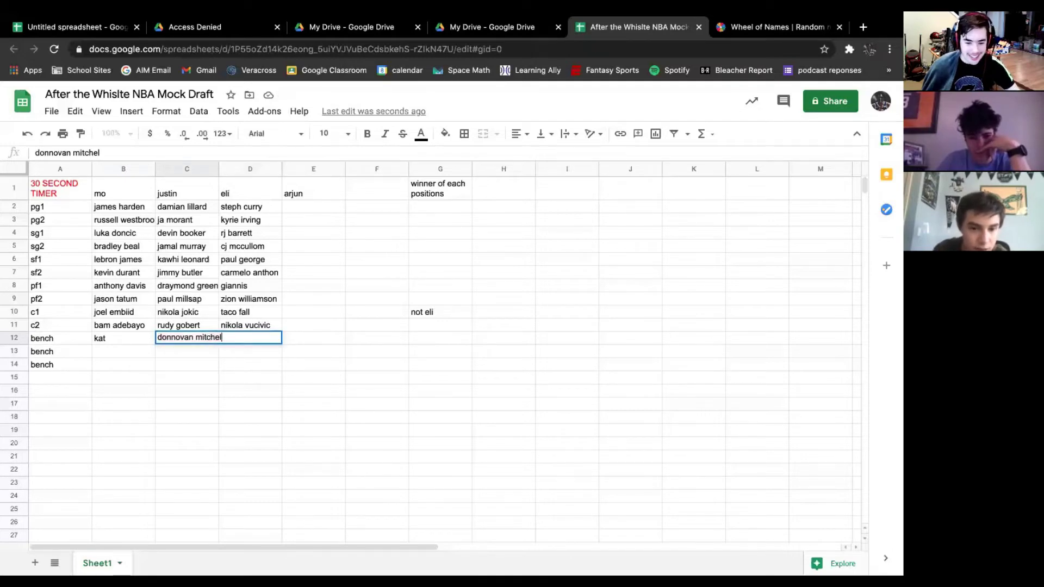
key("Return")
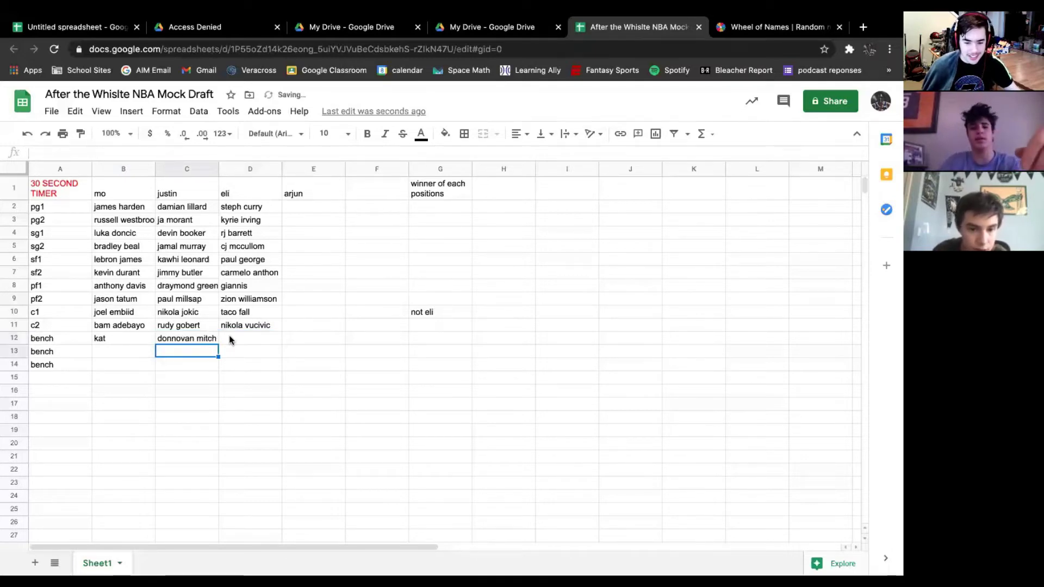
left_click(235, 338)
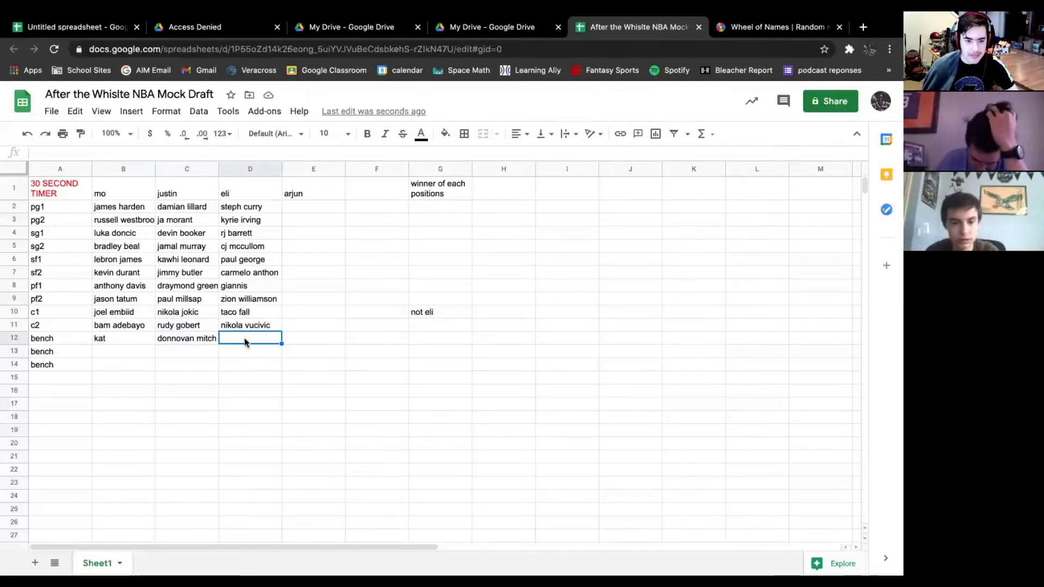
Put andre drummond in eli's c1 cell D10 in place of taco fall.
type("andre")
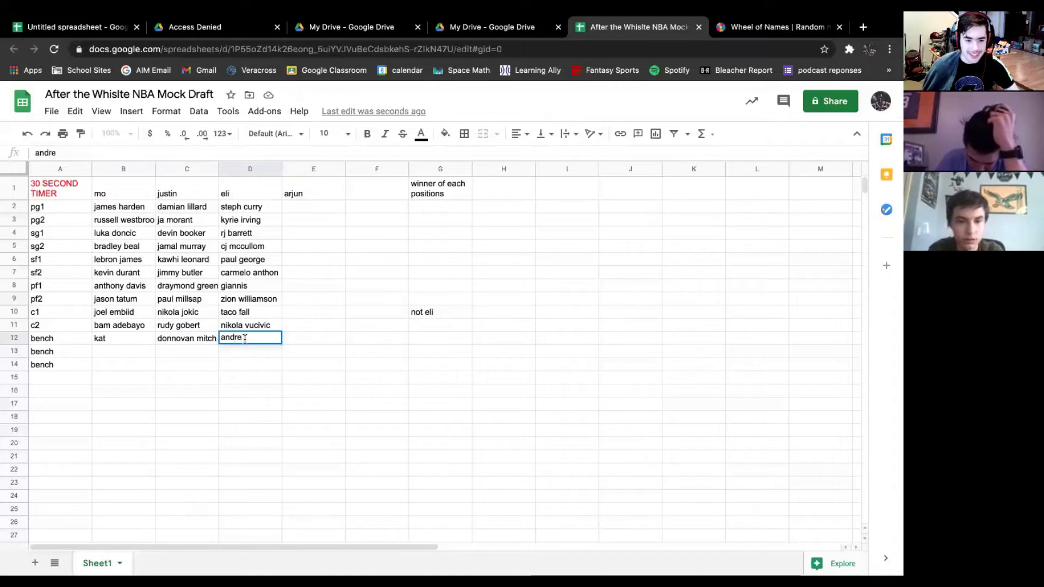
key("BackSpace")
key("BackSpace")
key("BackSpace")
key("BackSpace")
key("BackSpace")
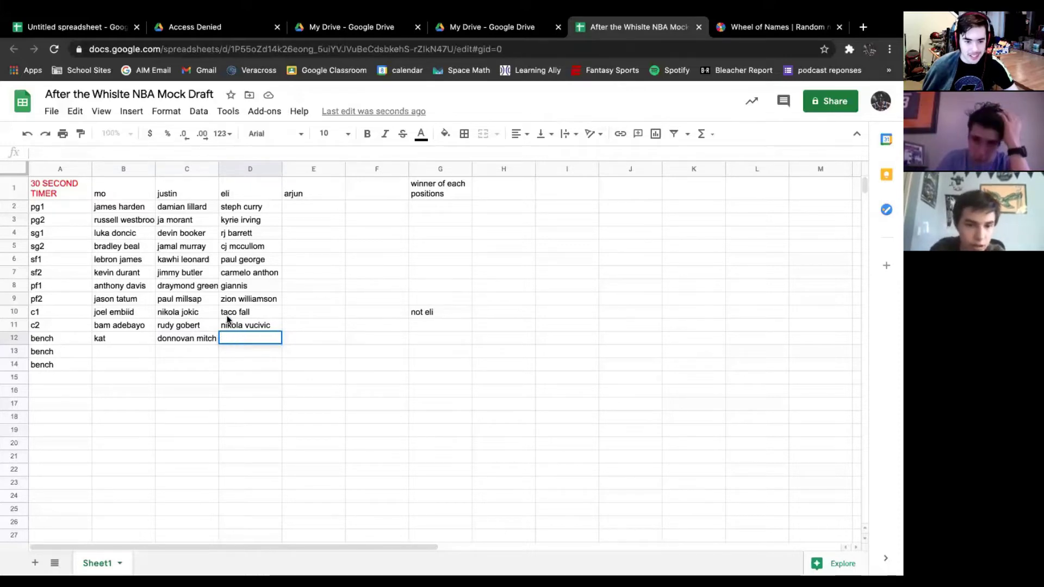
left_click(243, 313)
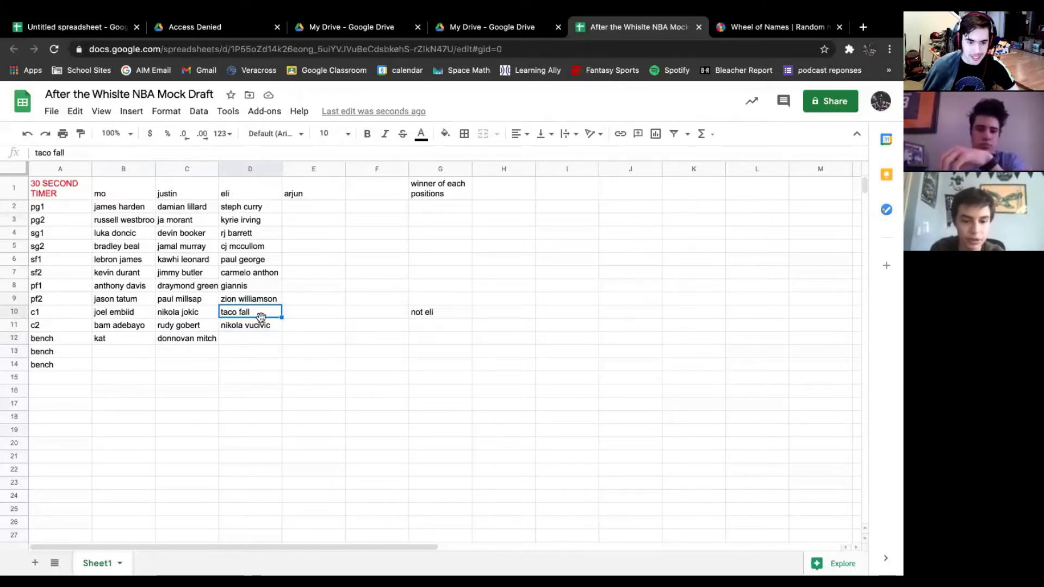
type("andre drummond")
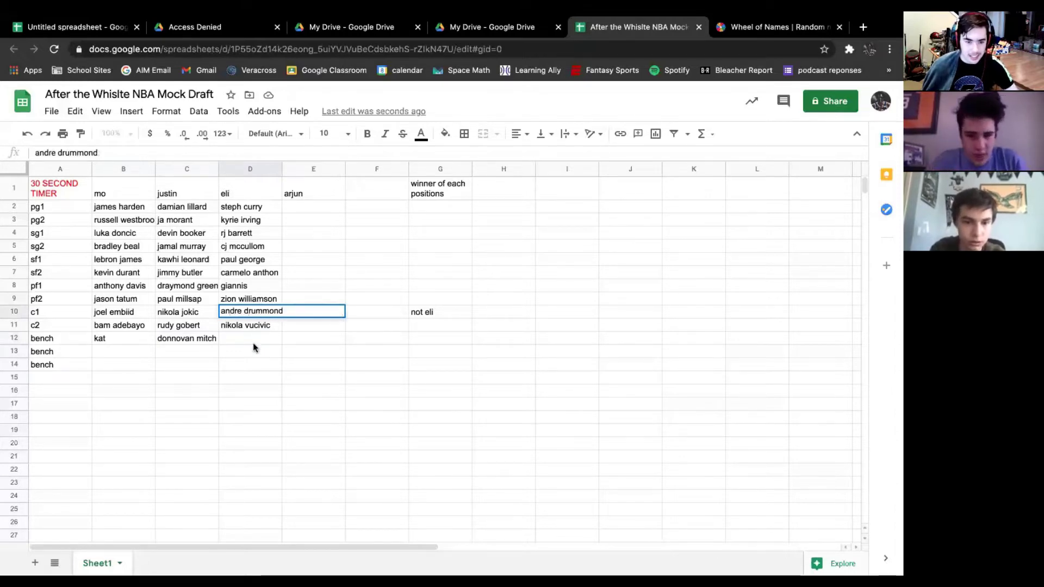
left_click(250, 338)
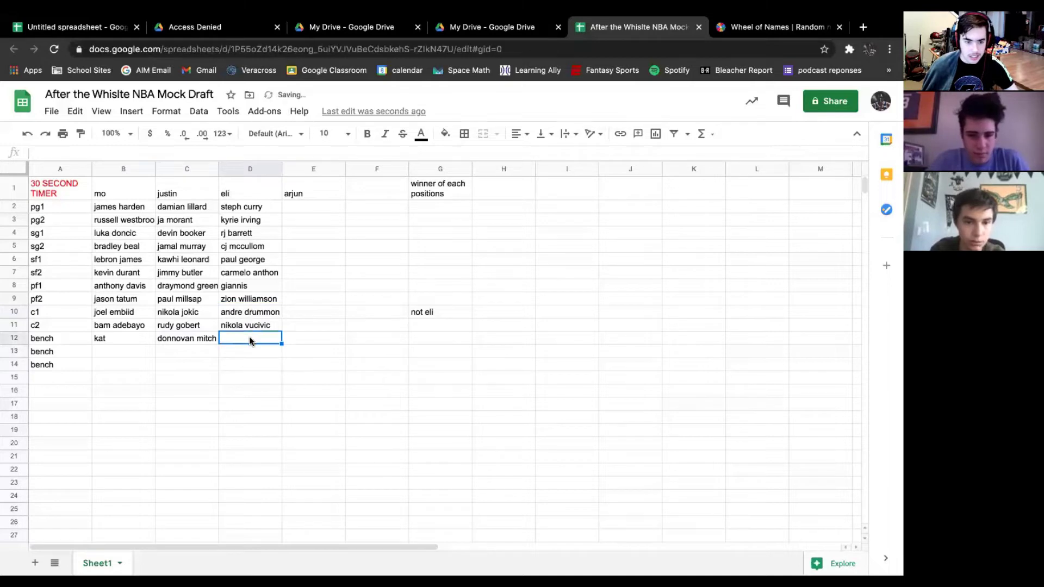
Enter taco fall in eli's first bench cell D12.
type("taco fall")
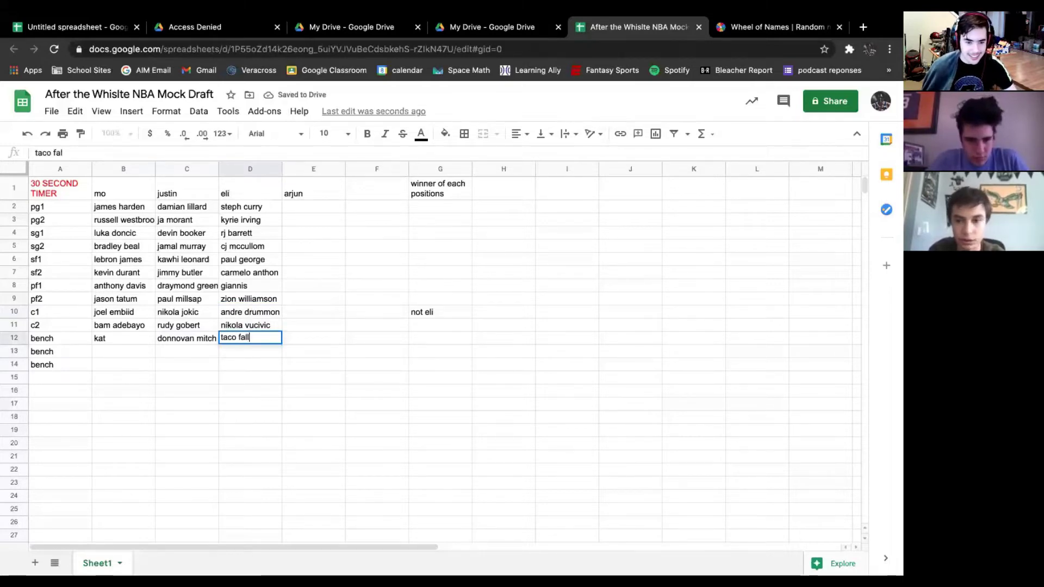
left_click(253, 351)
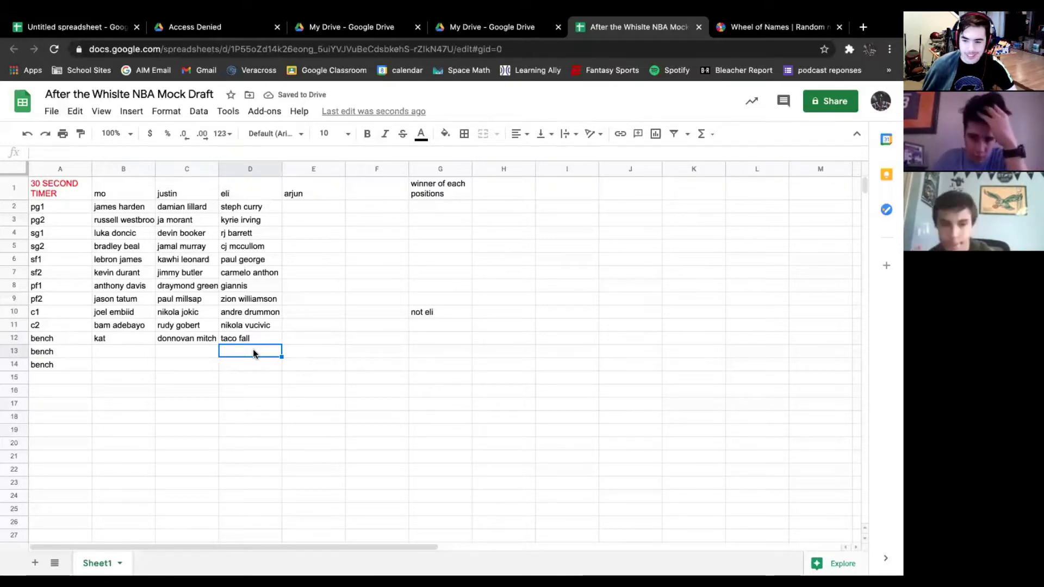
Enter john wall and deaaron fox as second-row bench picks, fixing the john typo.
type("johon")
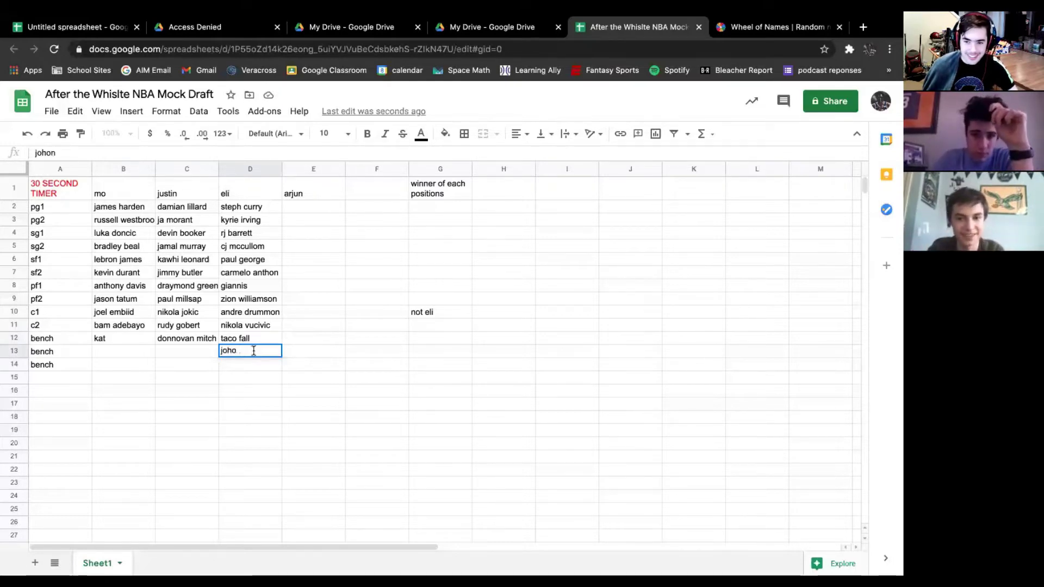
key("BackSpace")
key("BackSpace")
type("n wall")
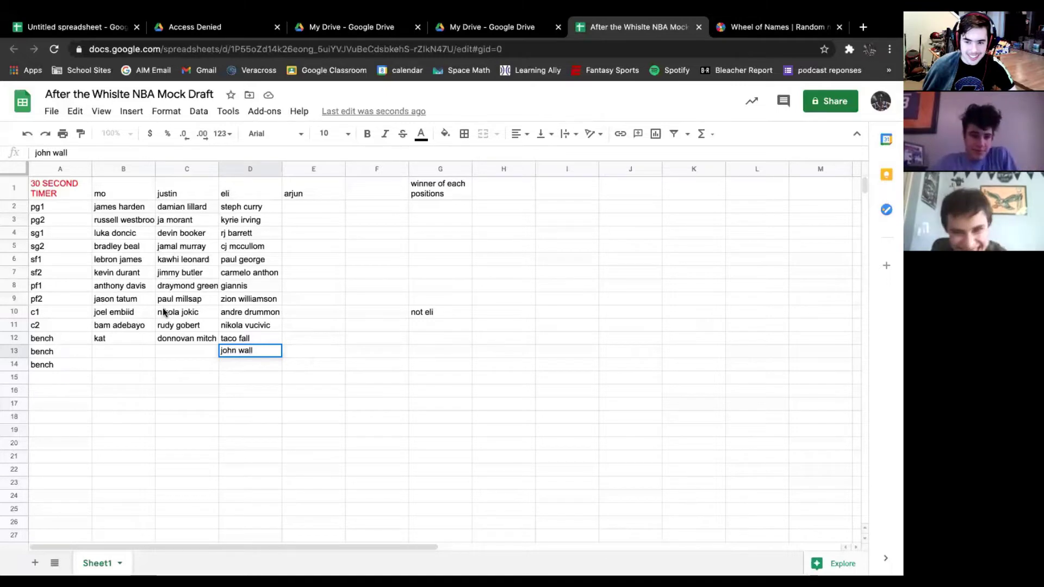
left_click(173, 351)
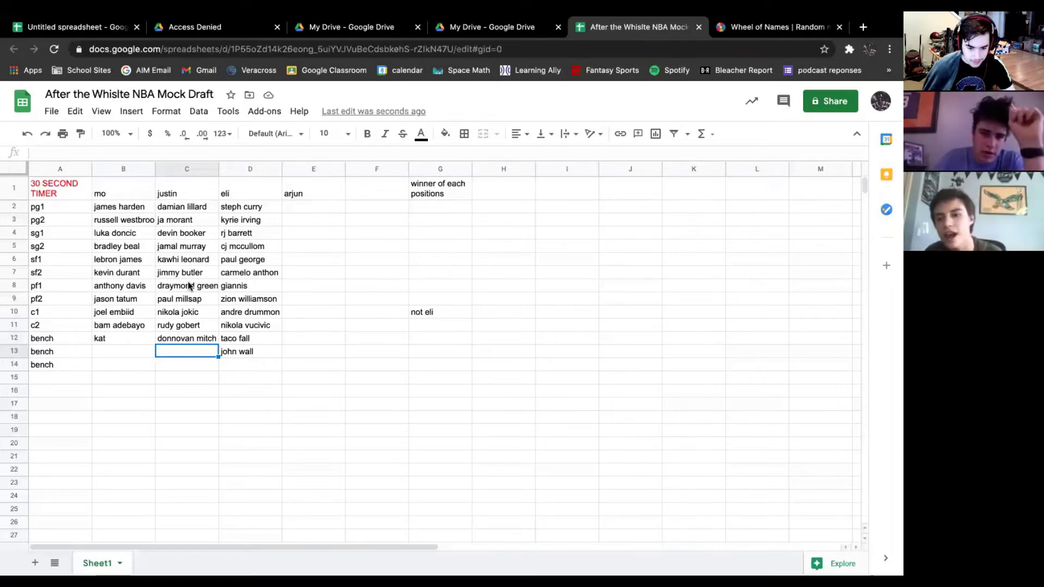
type("deaaron fox")
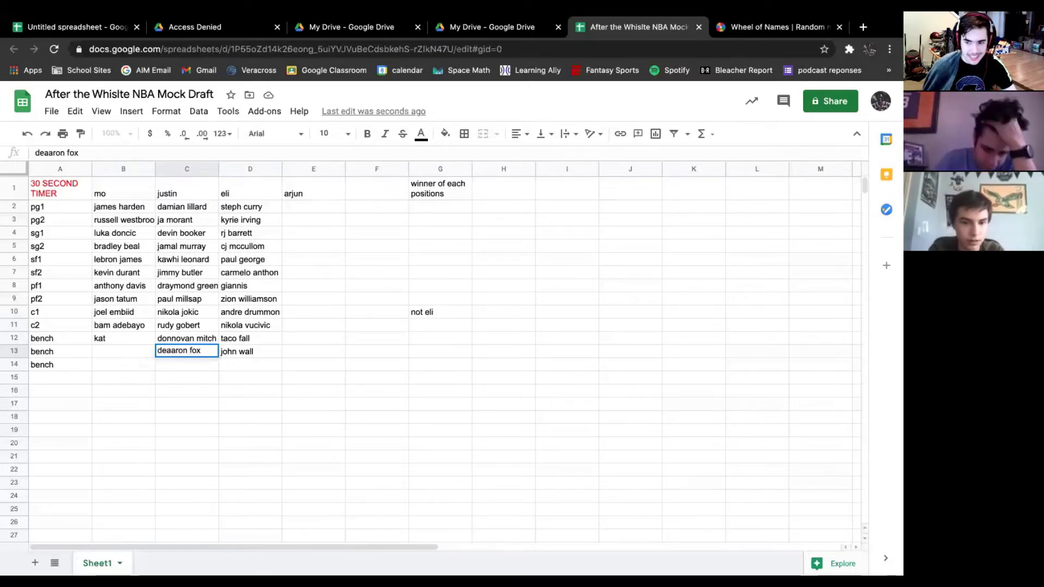
left_click(142, 352)
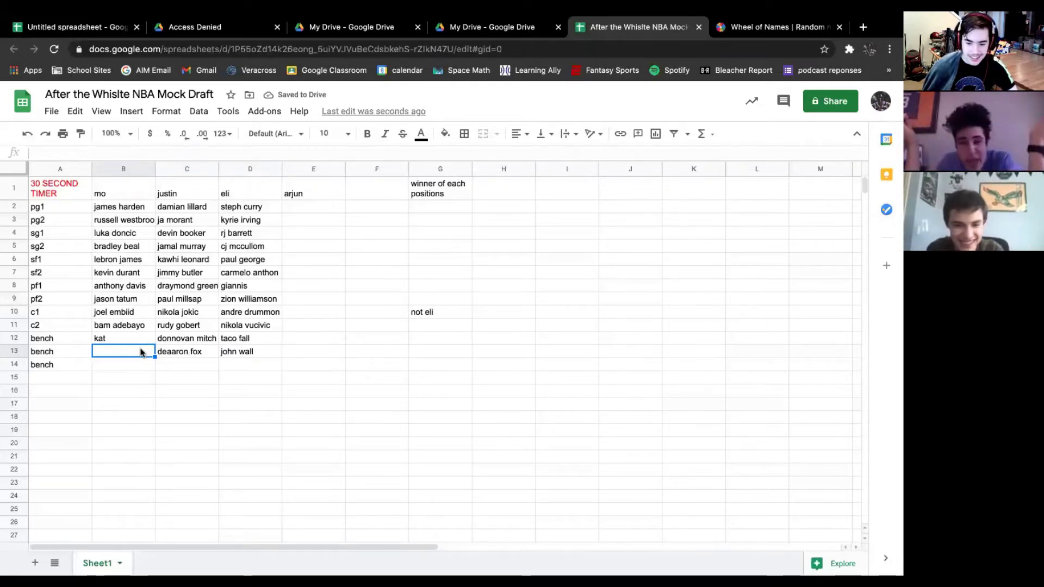
Enter khris middleton in B13 and pascal siakam in B14 for mo.
type("khris middleton")
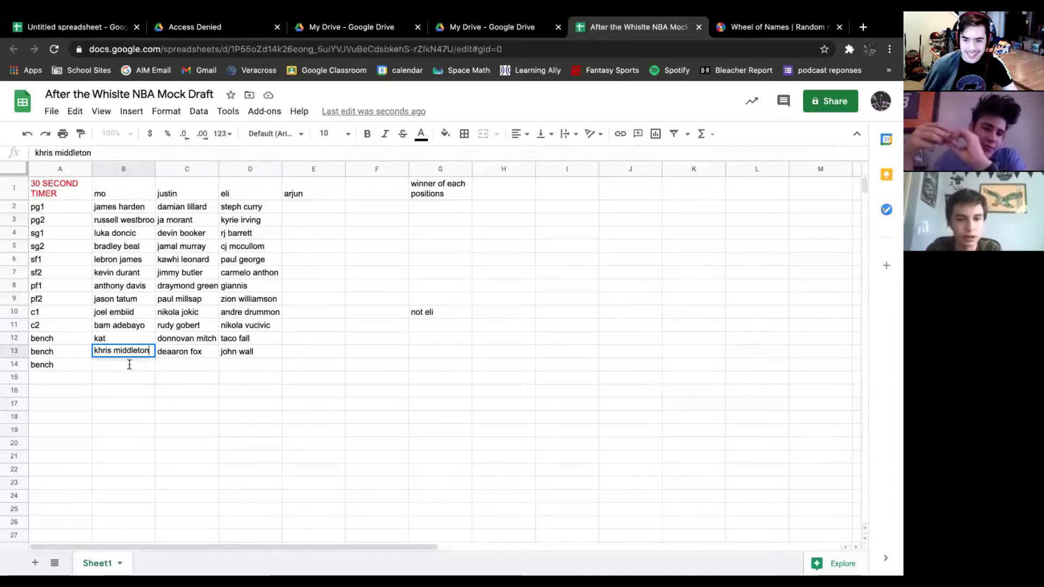
left_click(117, 364)
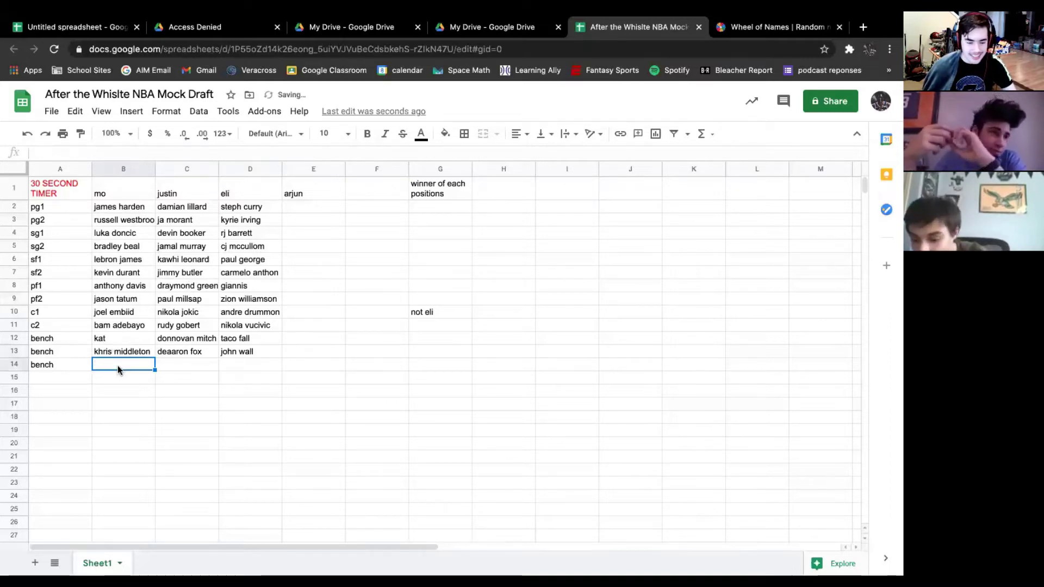
type("pasc")
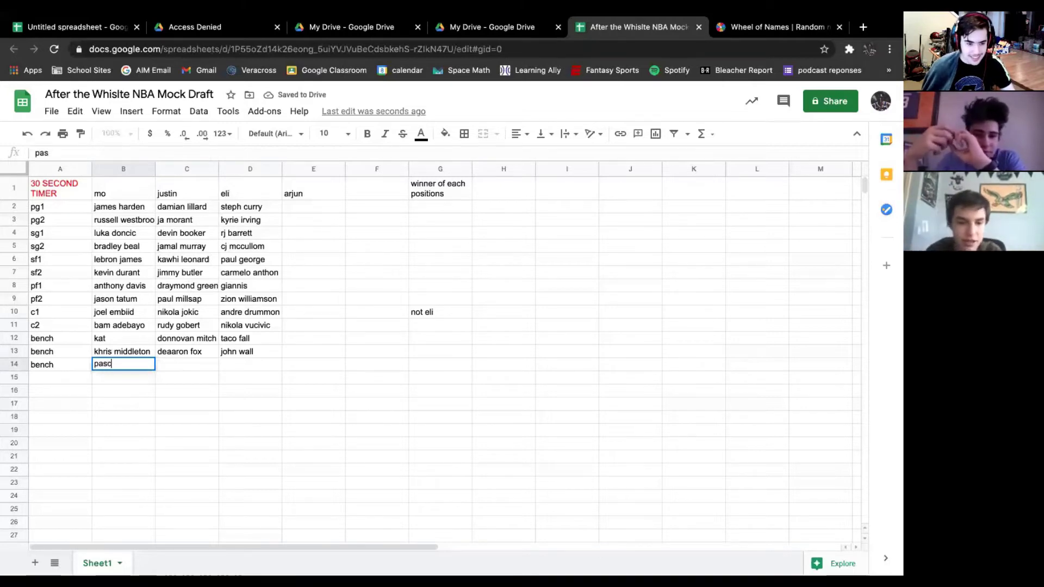
type("al siakam")
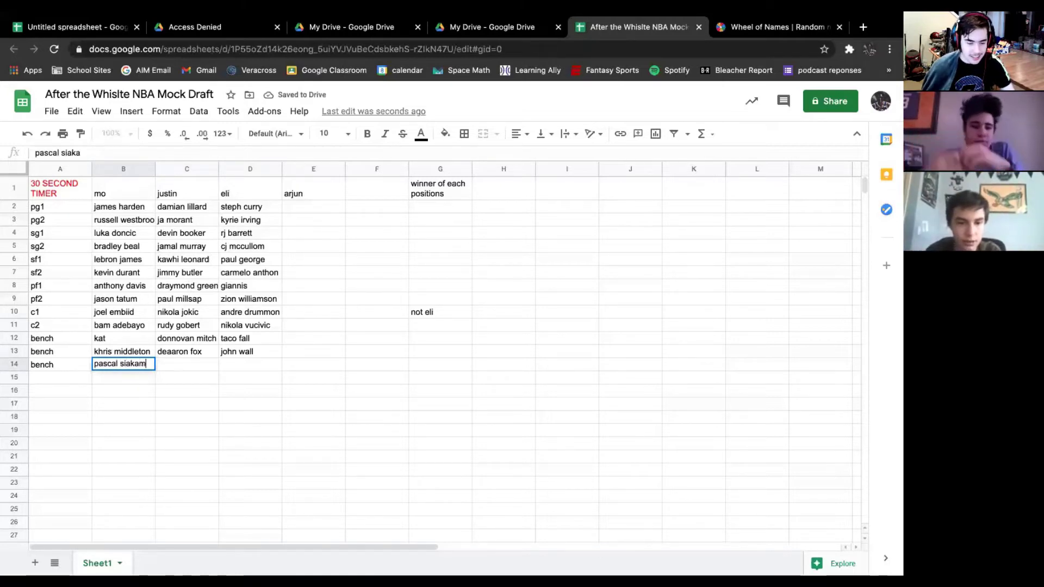
left_click(183, 361)
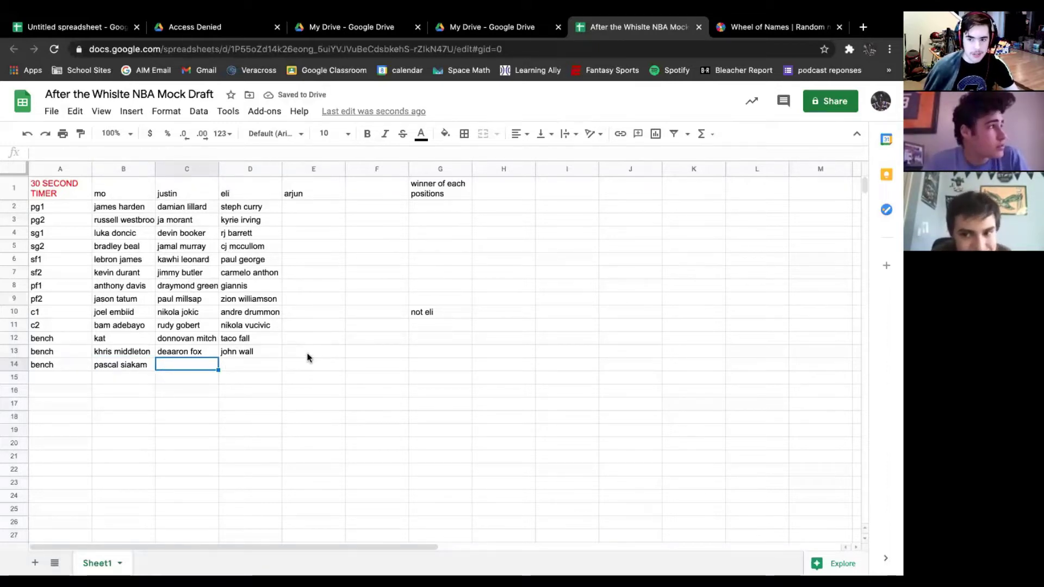
Label row 15 as bench in cell A15.
left_click(70, 377)
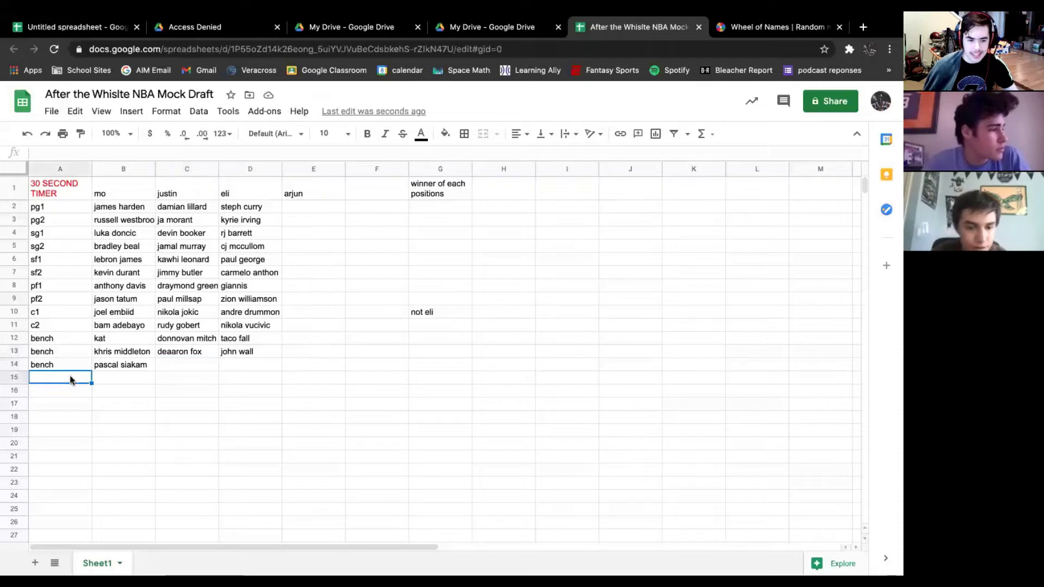
type("bench")
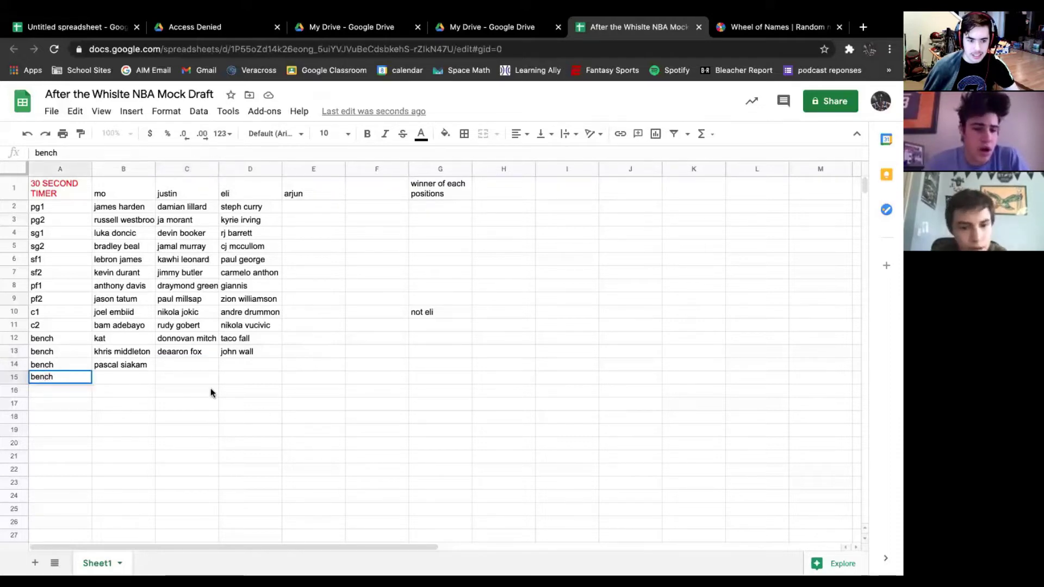
left_click(179, 364)
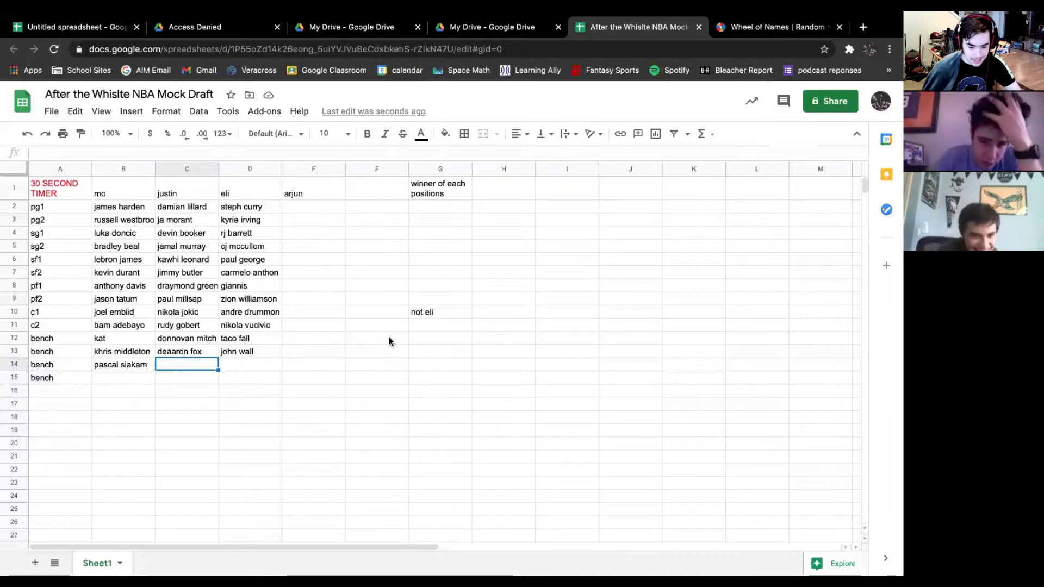
Delete the not eli note from G10.
left_click(449, 309)
key("Delete")
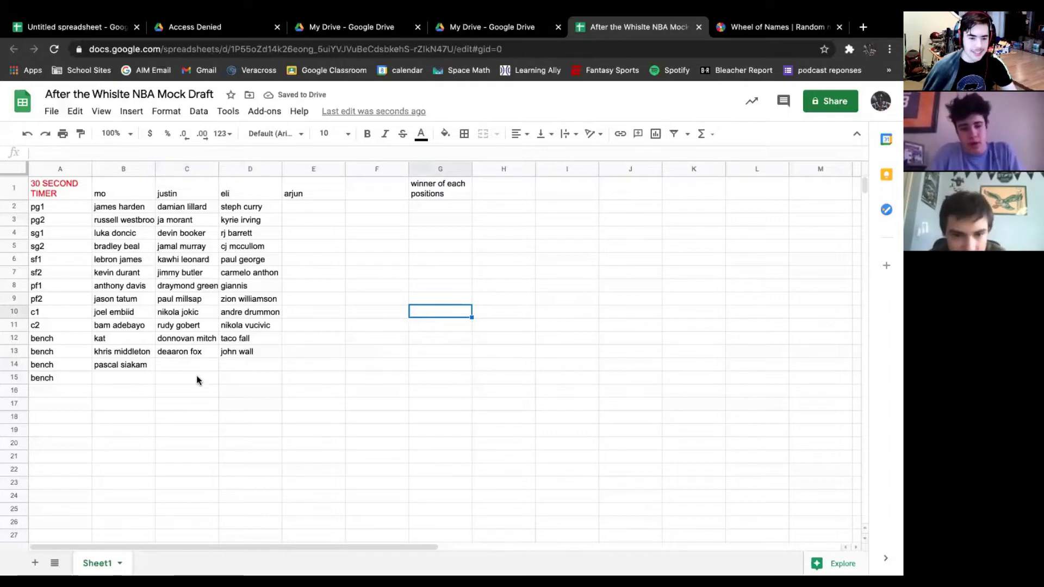
left_click(192, 360)
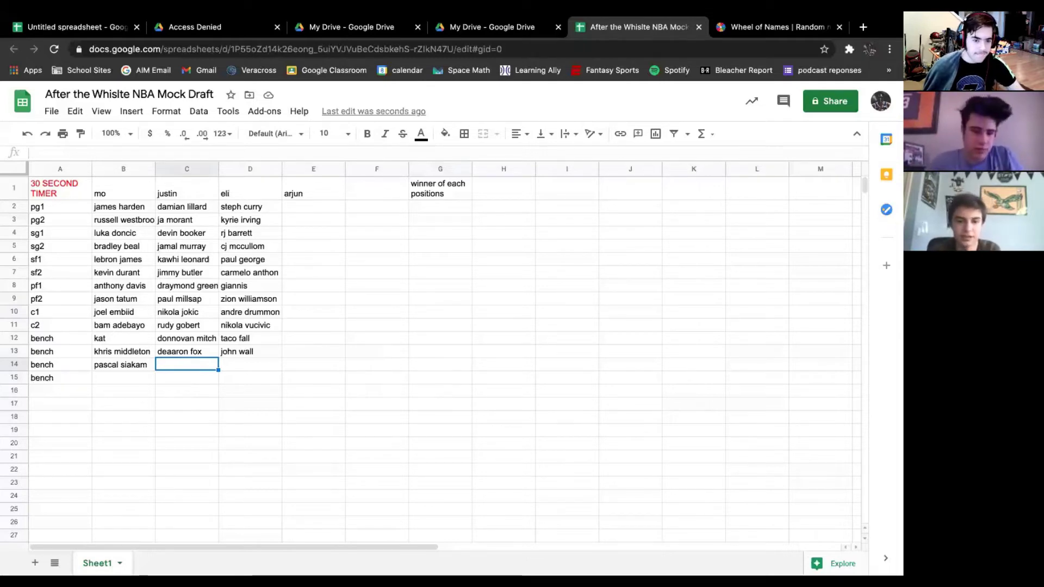
Enter steven adams in justin's C14 and klay thompson in eli's D14, fixing the adams typo.
type("steven asdam")
key("BackSpace")
key("BackSpace")
key("BackSpace")
key("BackSpace")
type("dams")
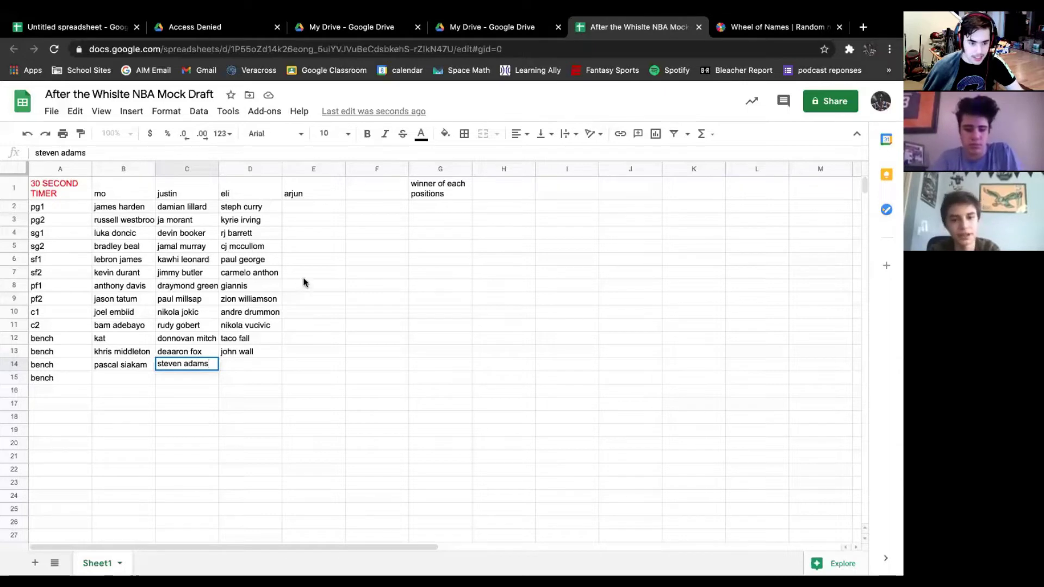
left_click(240, 364)
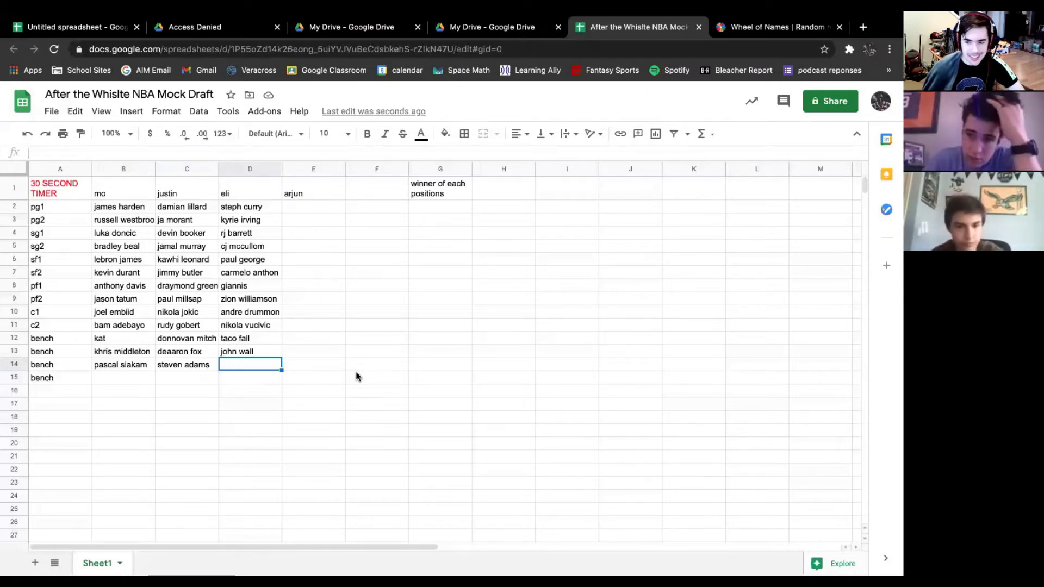
type("k")
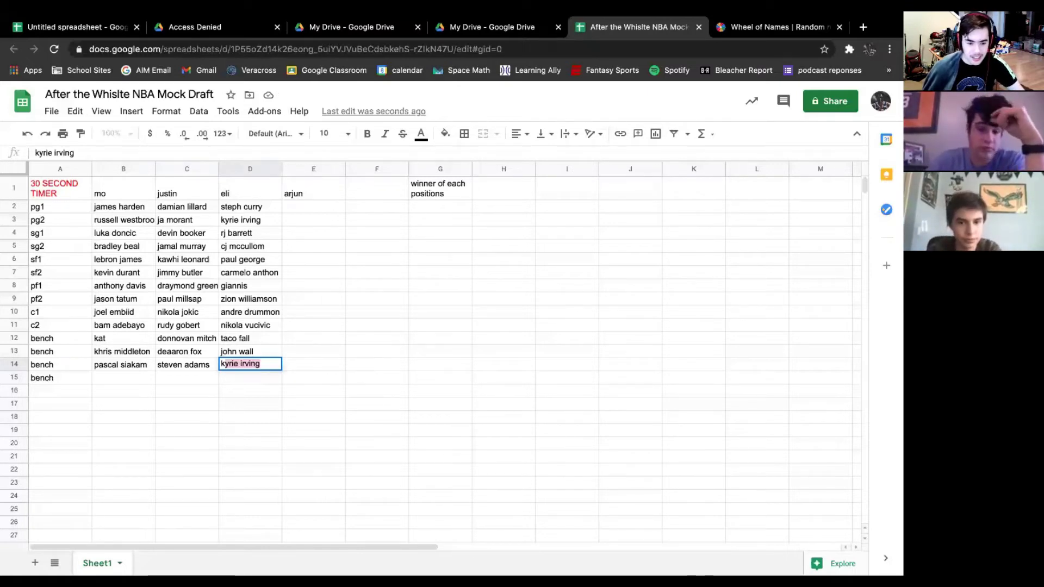
type("lay thomp")
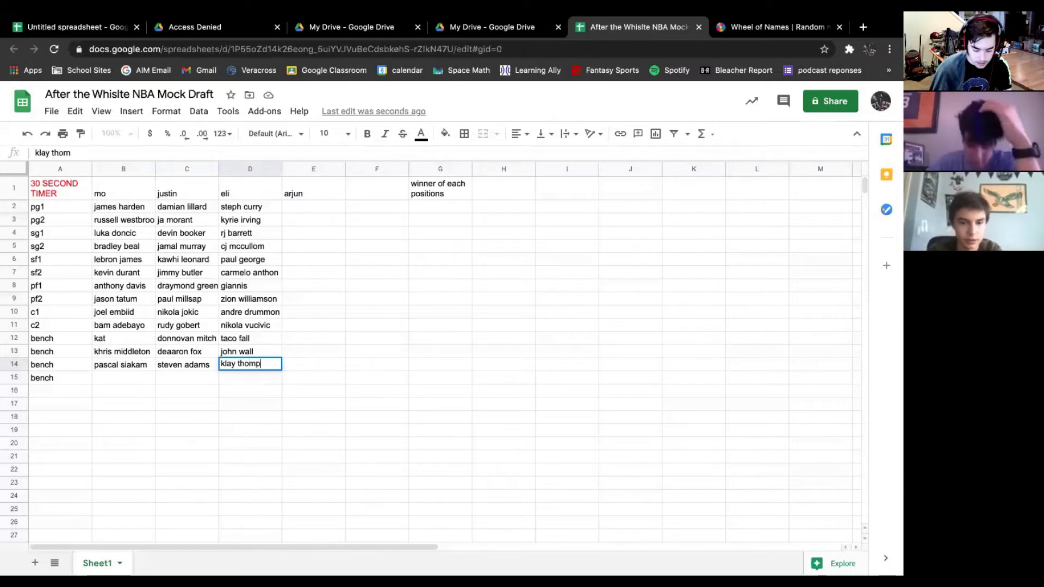
type("son")
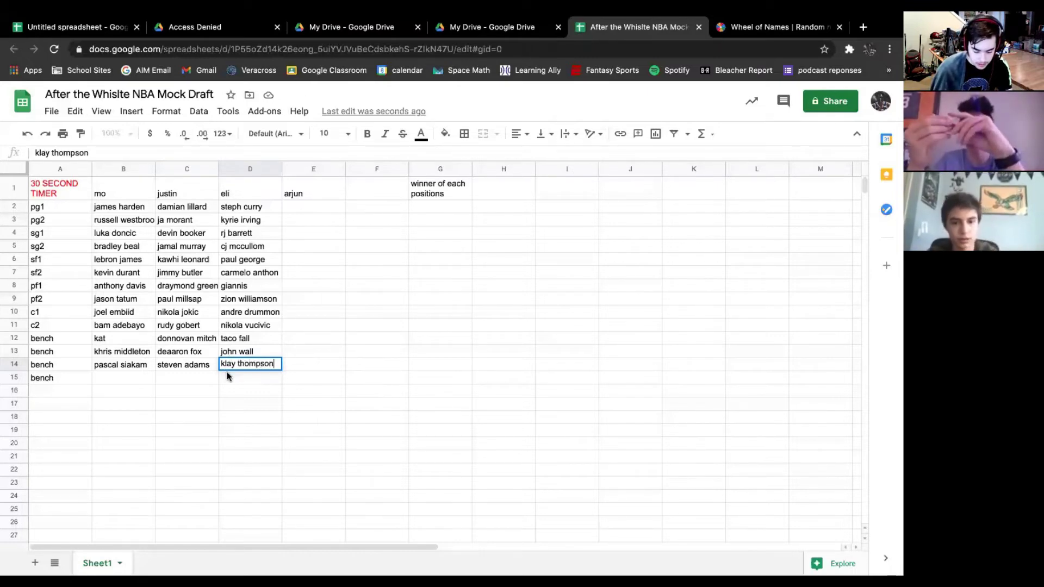
key("Return")
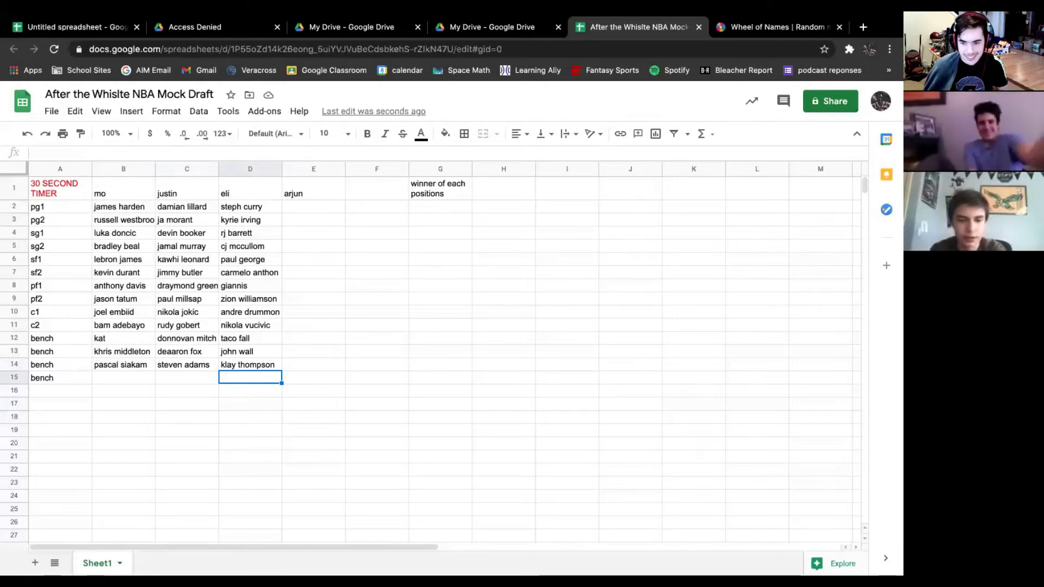
Enter gordon hayward in D15 for eli and rajon rondo in C15 for justin.
type("gordon hayward")
left_click(197, 377)
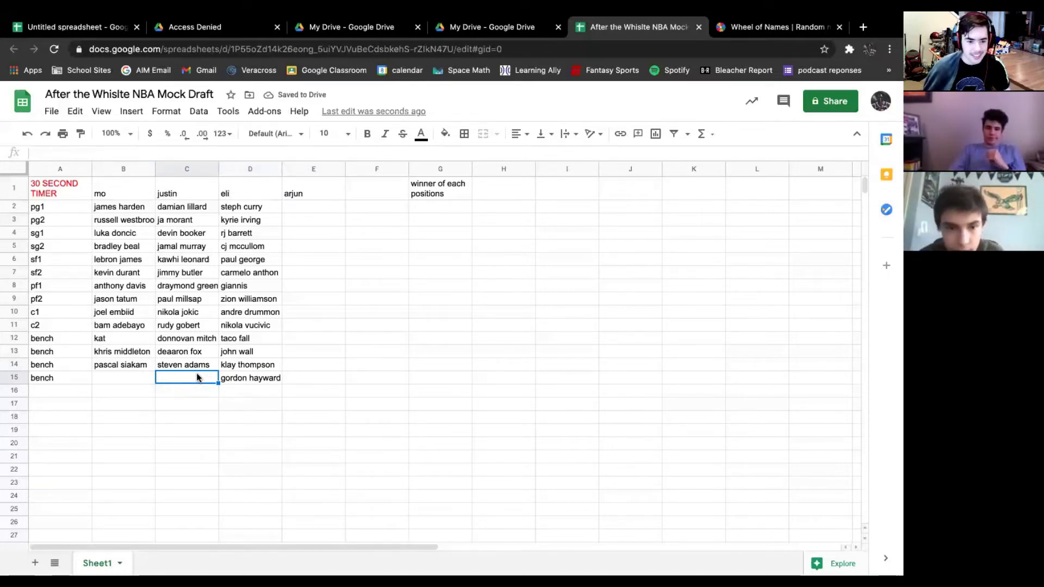
type("raja")
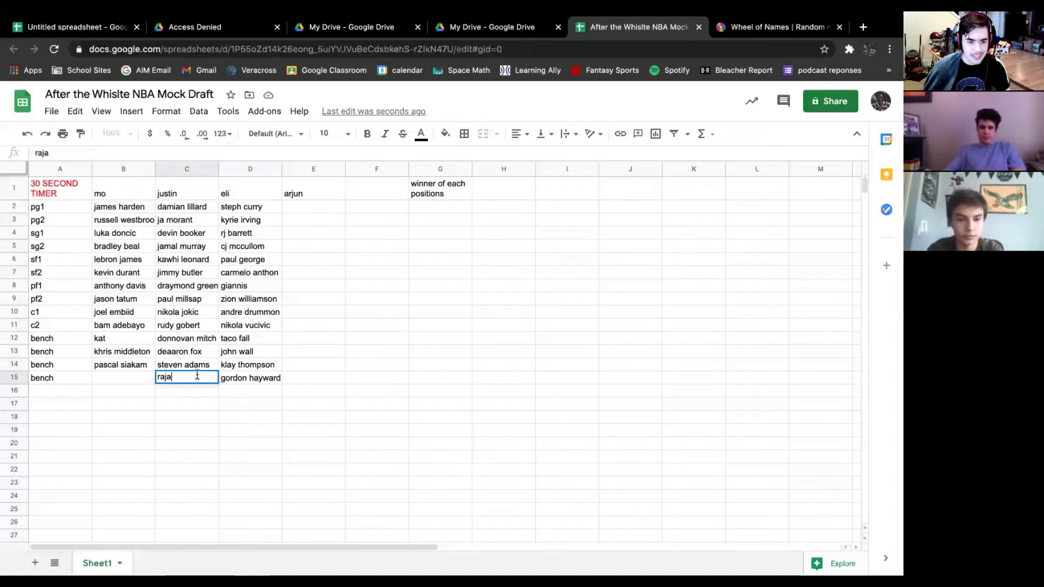
key("BackSpace")
type("on rondo")
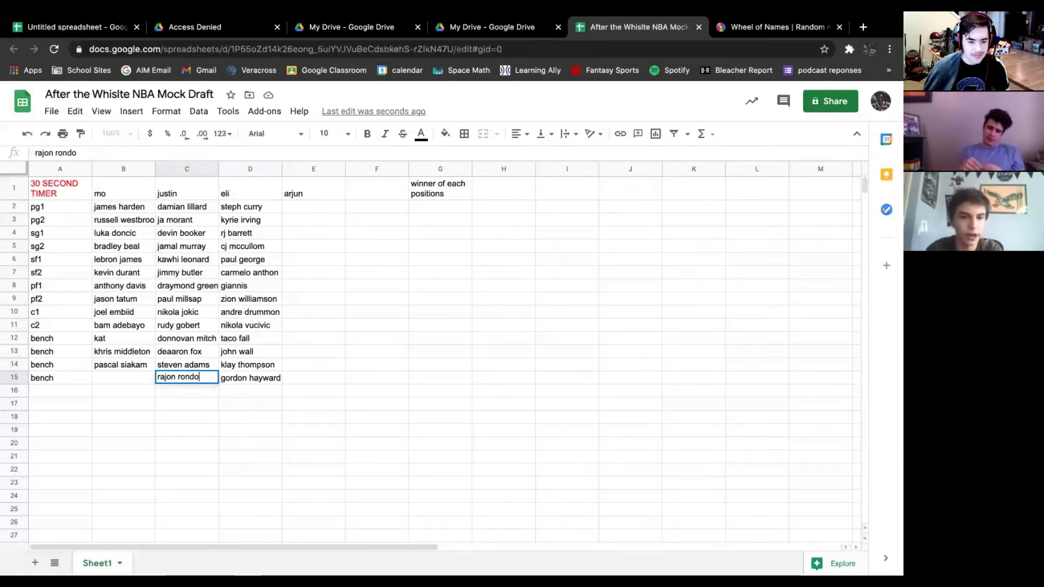
left_click(139, 377)
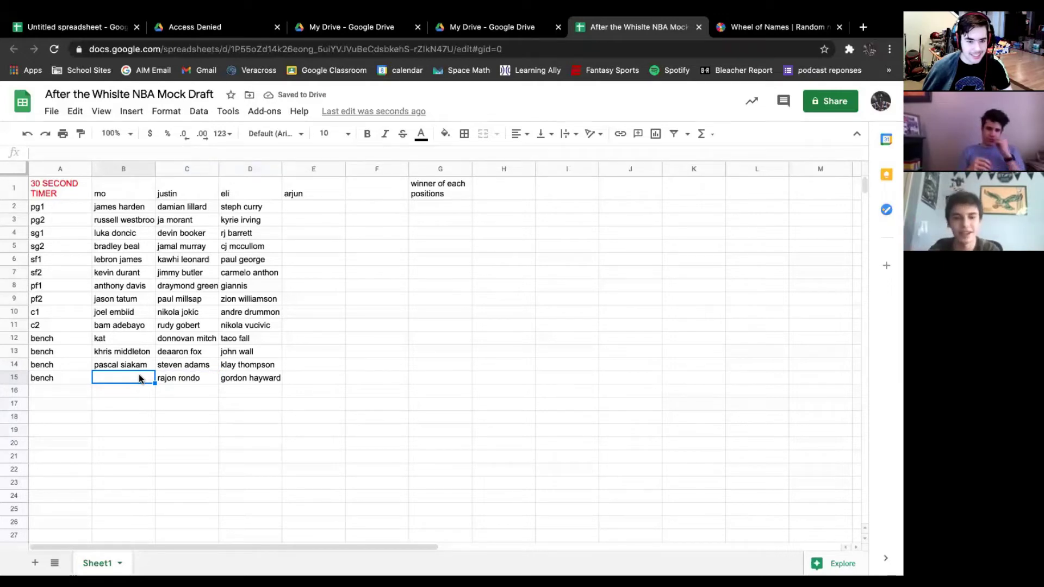
Enter trae young in mo's last bench slot and clear the arjun header from E1.
type("trae young")
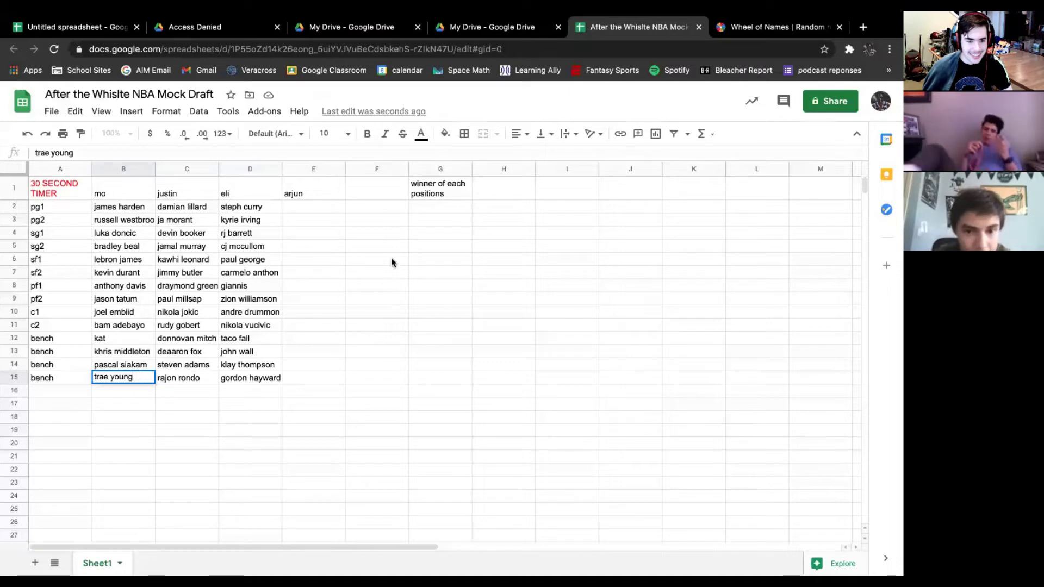
left_click(439, 207)
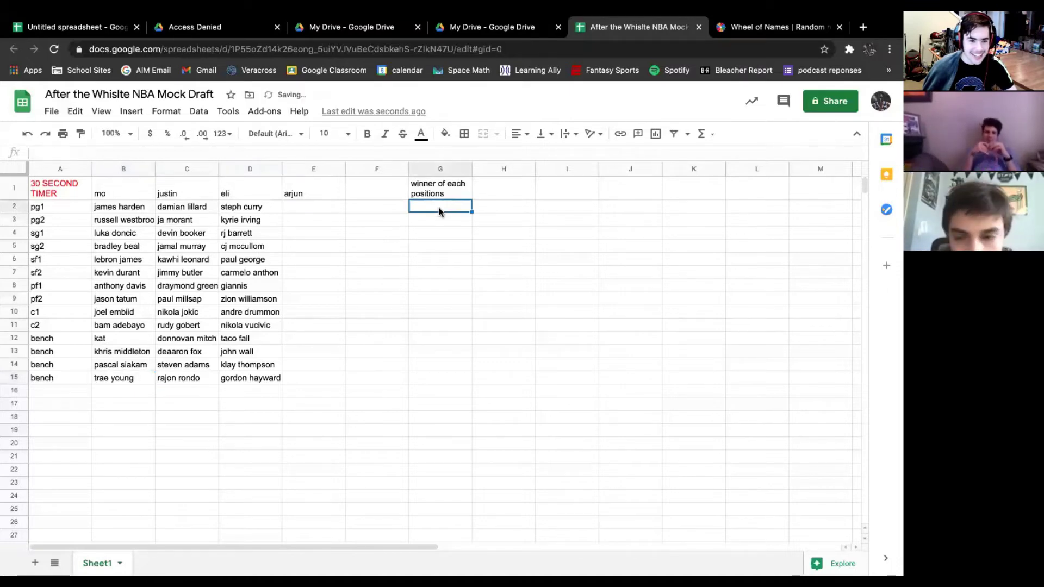
left_click(312, 190)
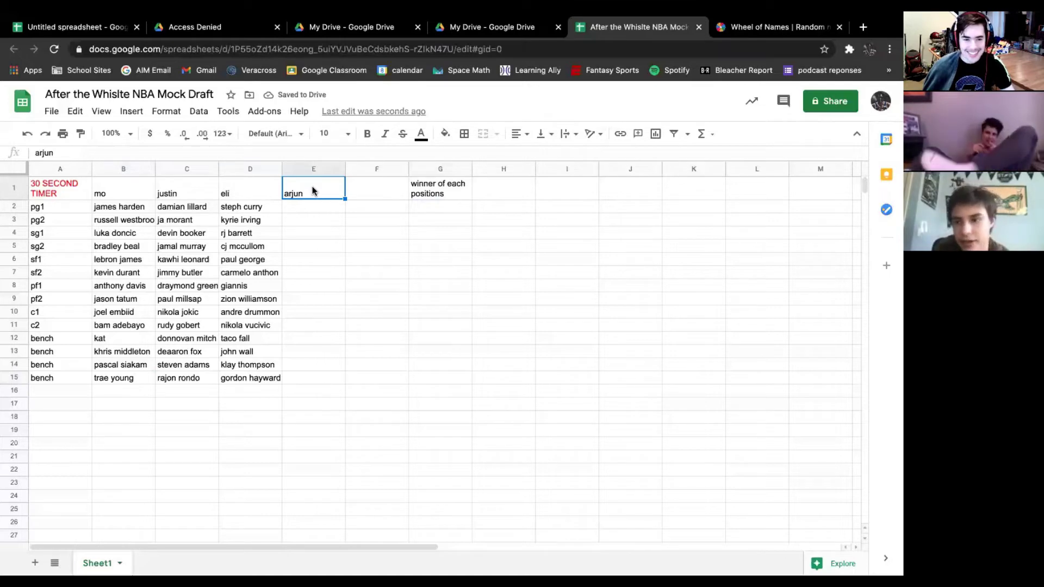
key("Delete")
Copy the 'winner of each positions' heading from G1 into F1.
left_click(435, 186)
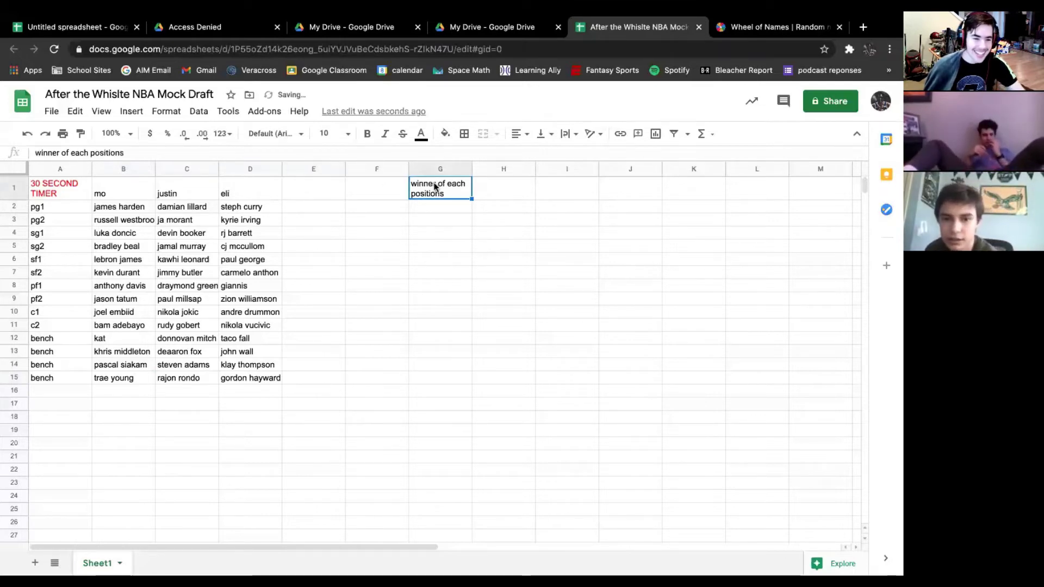
double_click(435, 186)
key("ctrl+c")
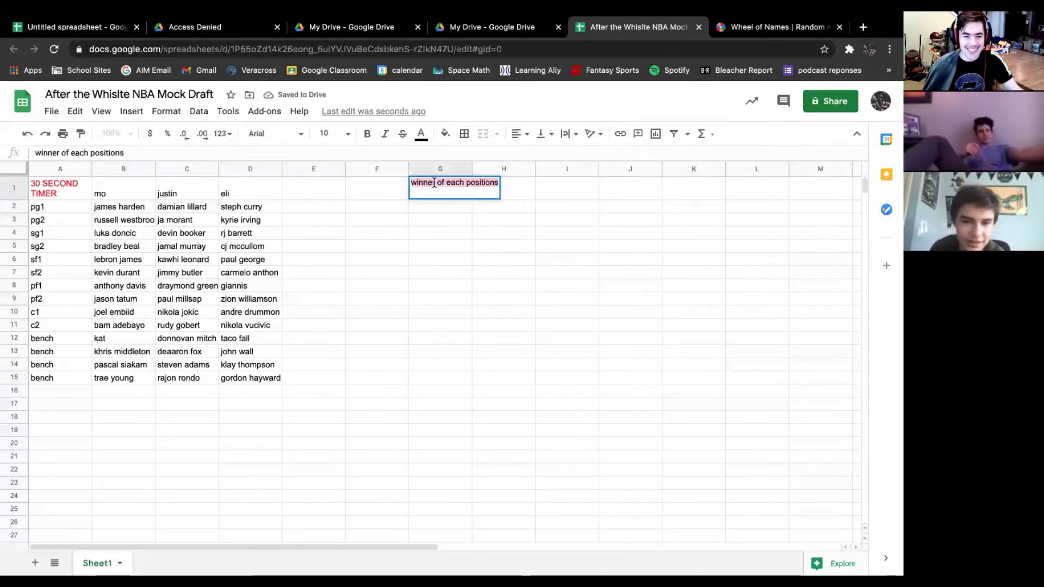
left_click(393, 179)
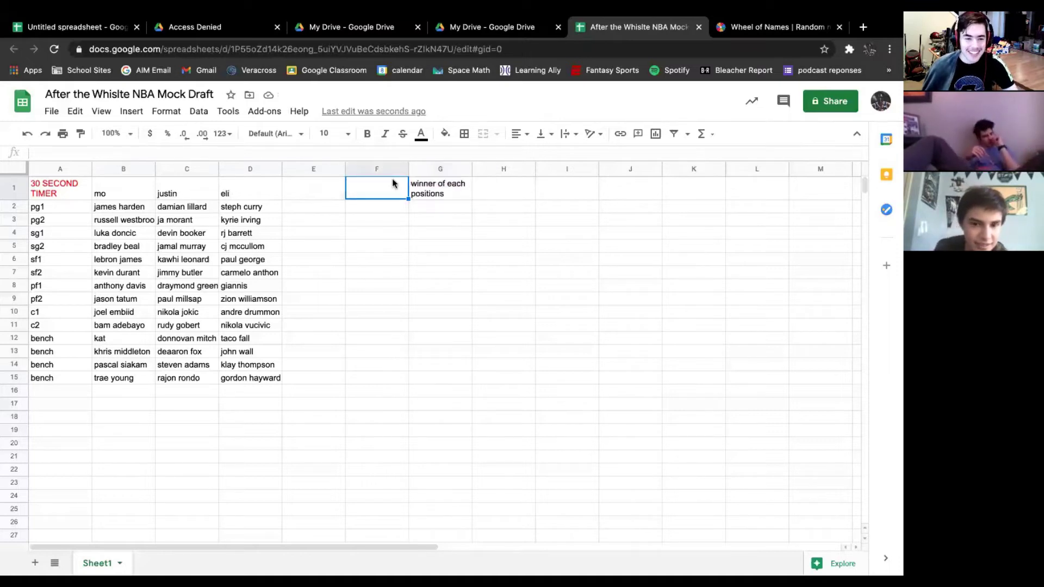
key("ctrl+v")
left_click(452, 181)
left_click(383, 186)
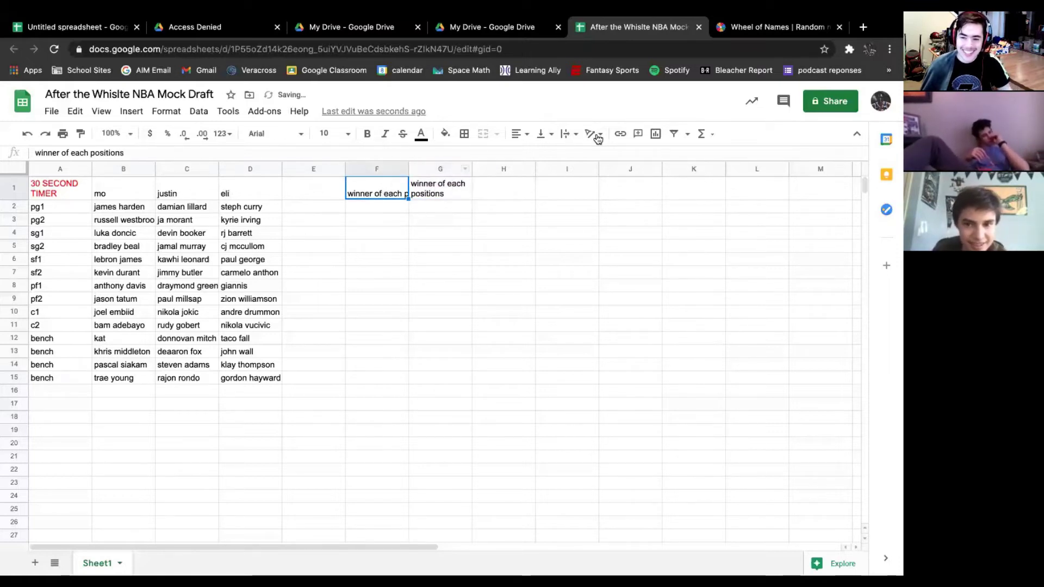
Wrap the F1 heading onto two lines and delete the duplicate heading in G1.
left_click(569, 133)
left_click(581, 158)
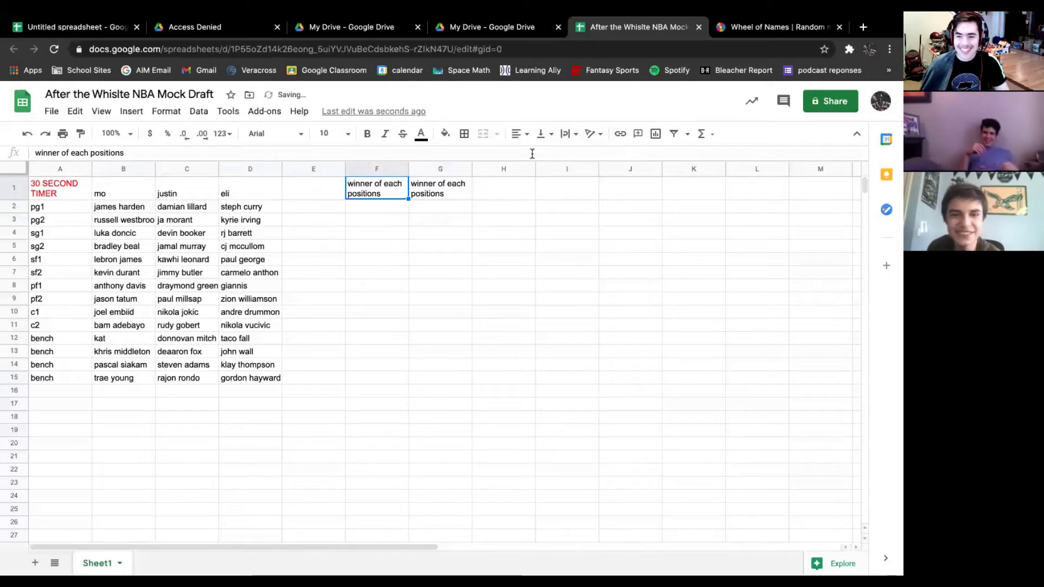
left_click(443, 193)
key("Delete")
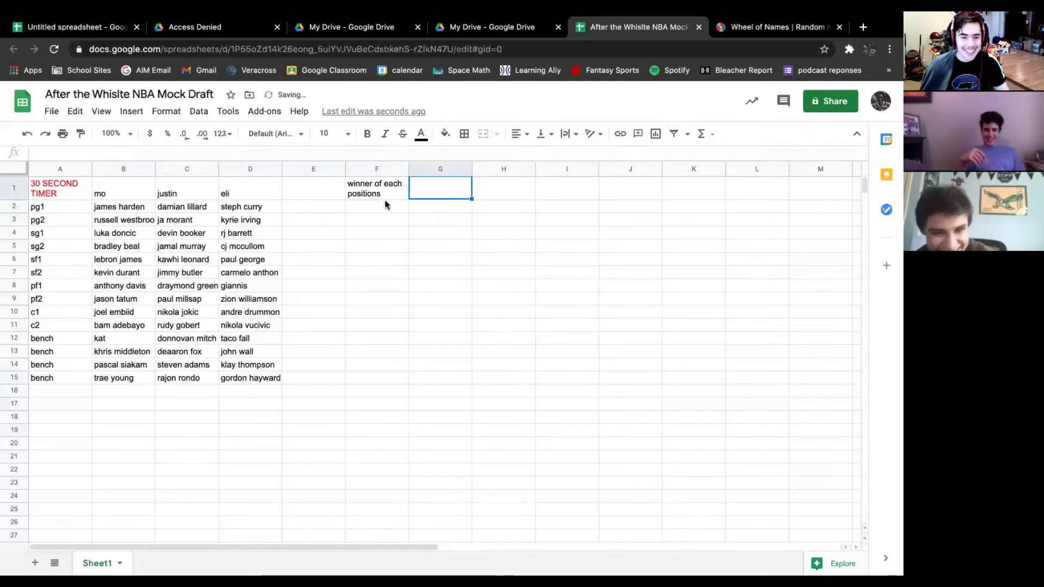
left_click(385, 205)
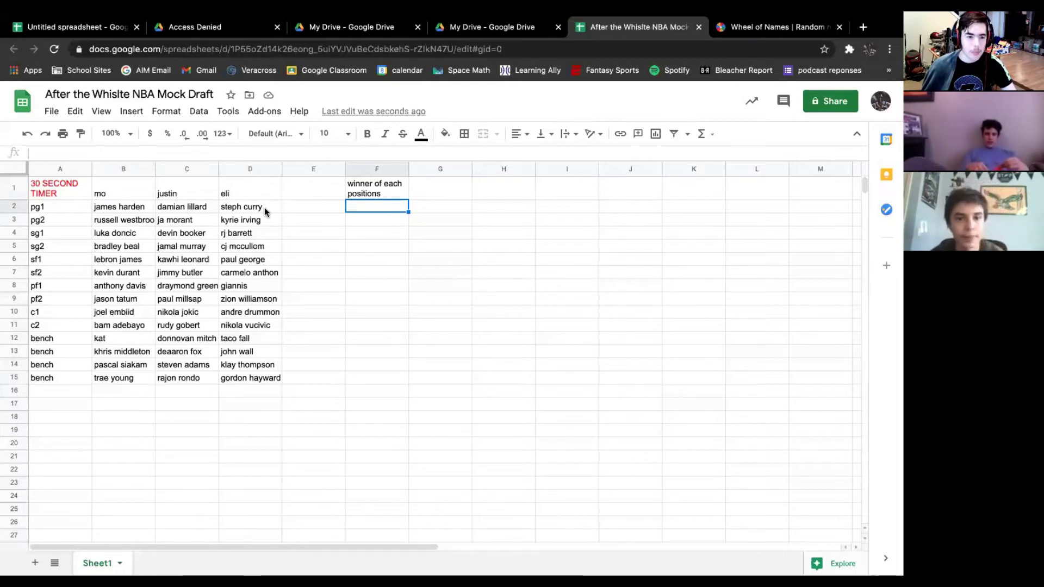
Fill F2:F6 with winners eli, eli, mo, mo, mo for pg1 through sf1.
type("eli")
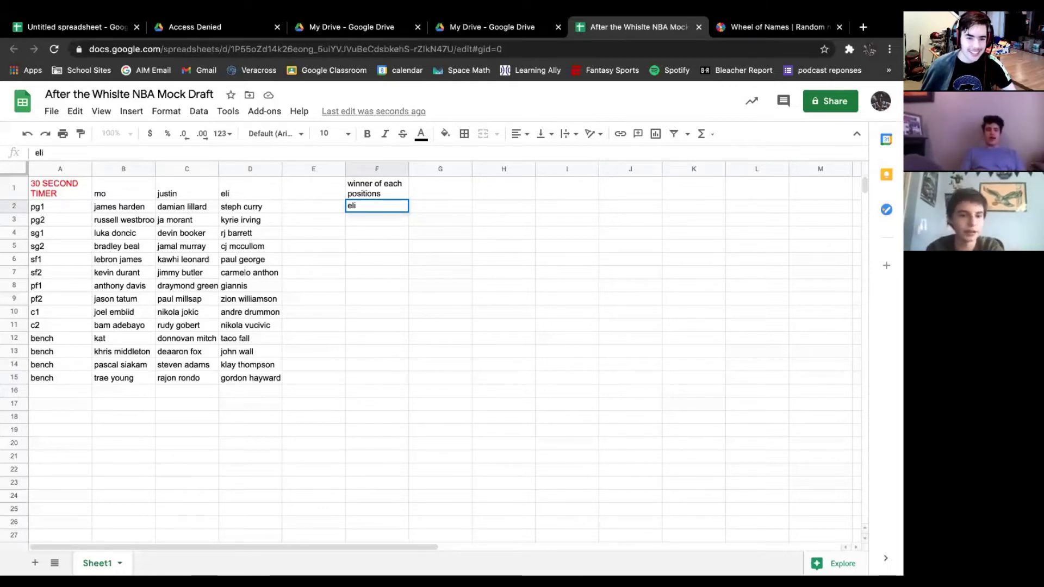
left_click(363, 216)
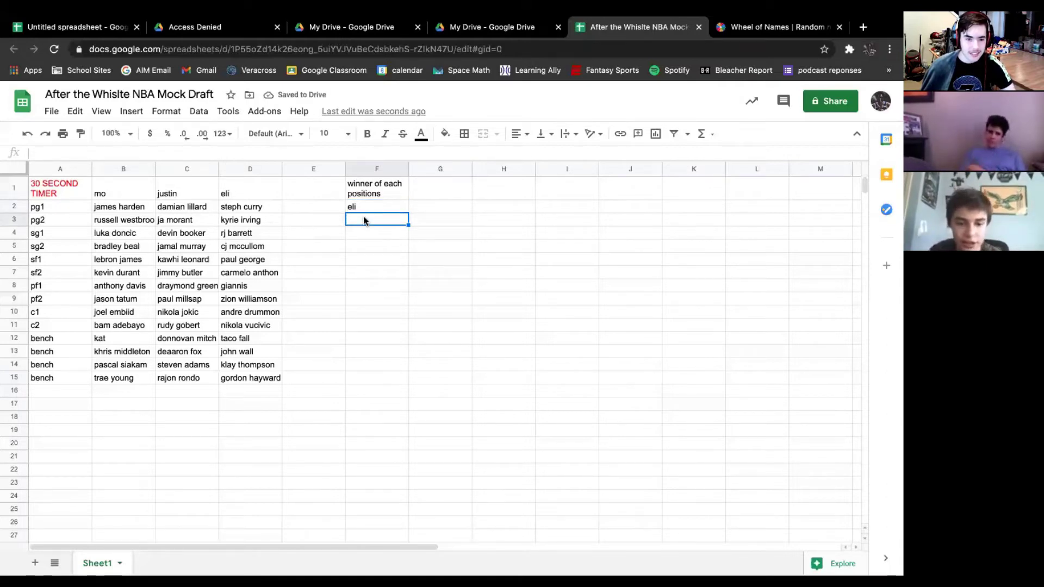
type("eli")
key("Return")
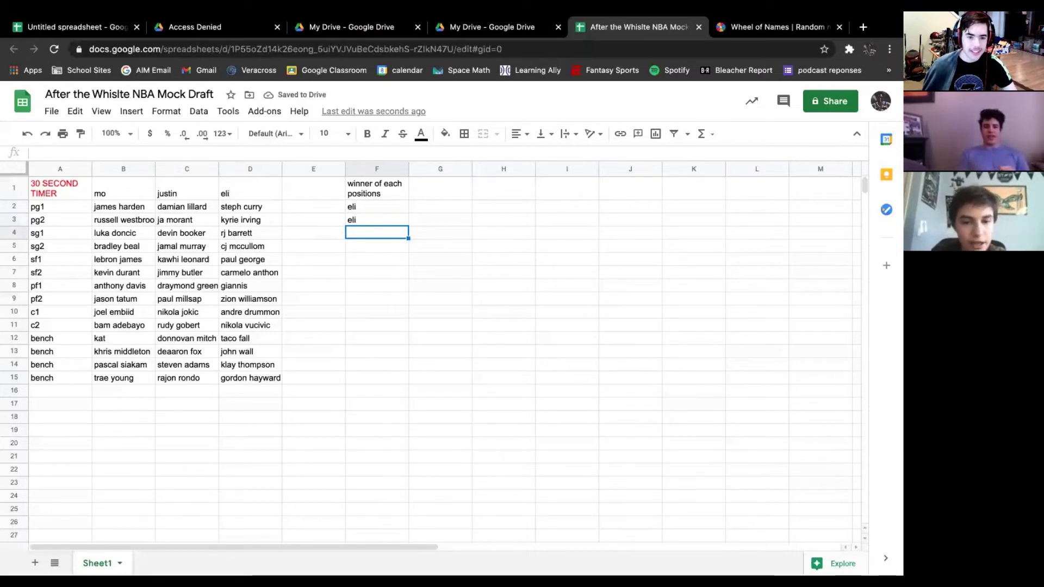
type("e")
key("BackSpace")
key("BackSpace")
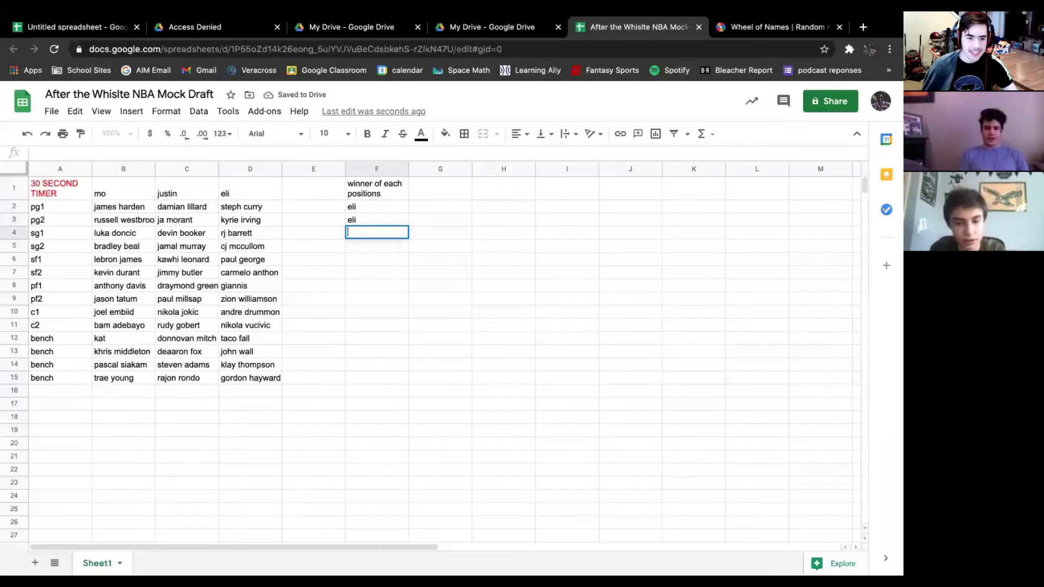
type("mo")
key("Return")
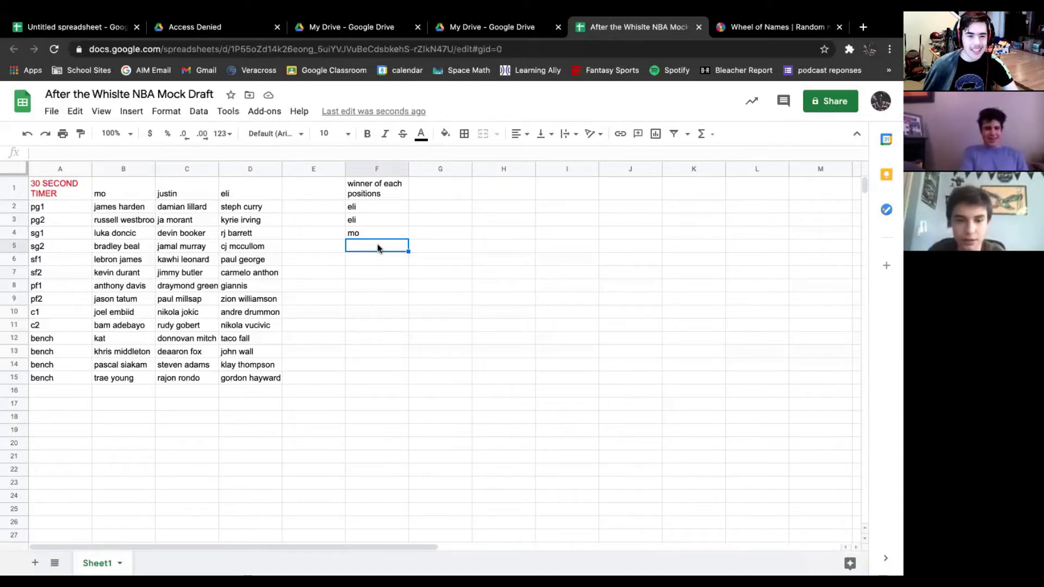
type("mo")
key("Return")
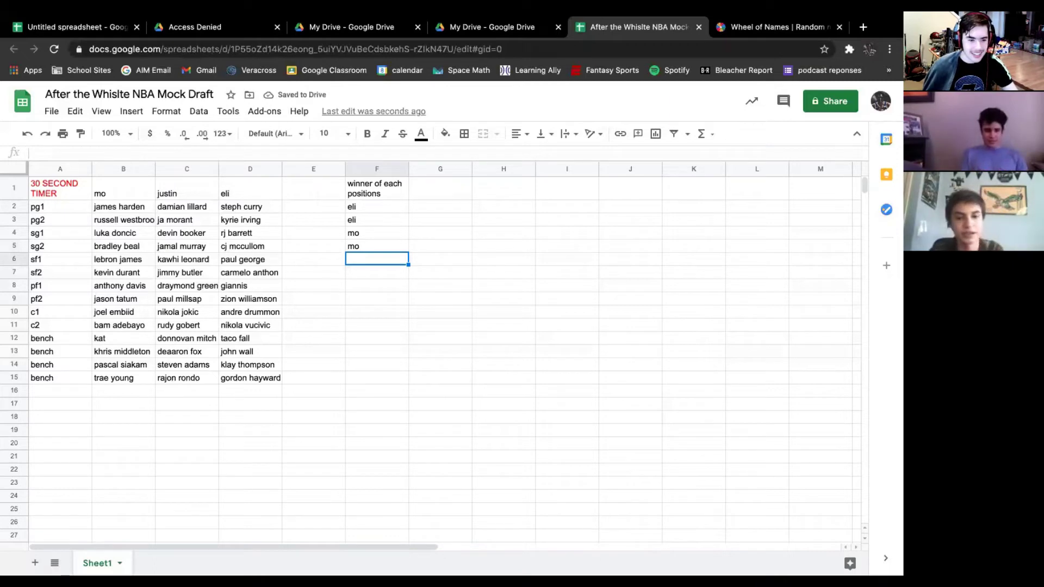
type("mo")
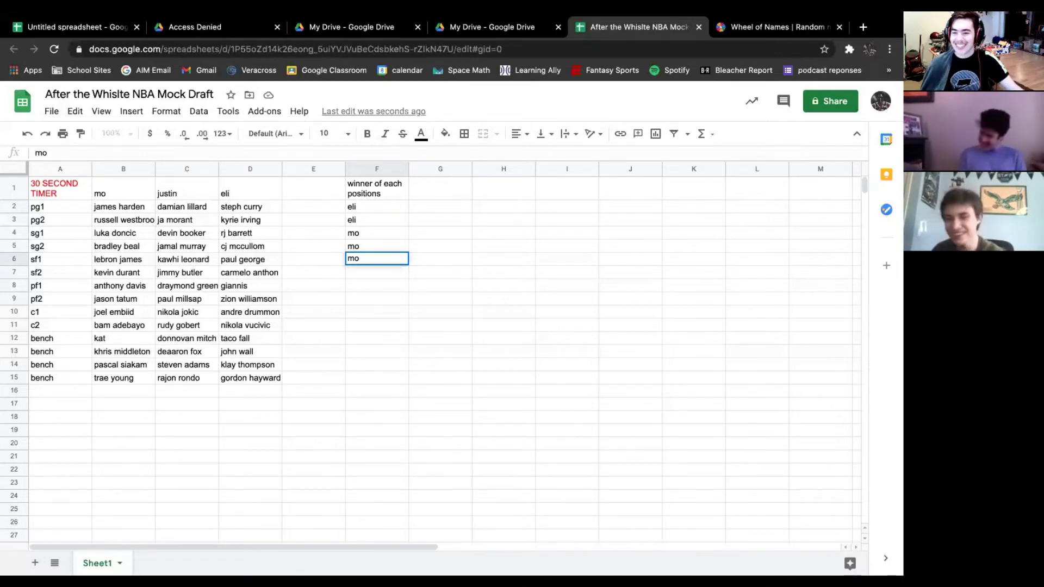
key("Return")
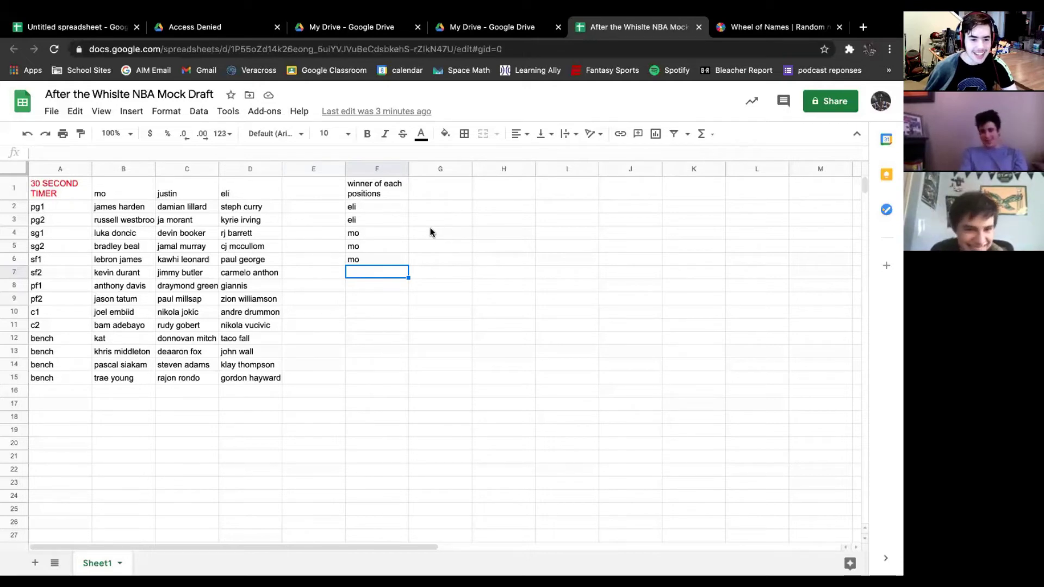
Enter mo as the sf2 winner in F7 and eli as the pf1 winner in F8.
type("mo")
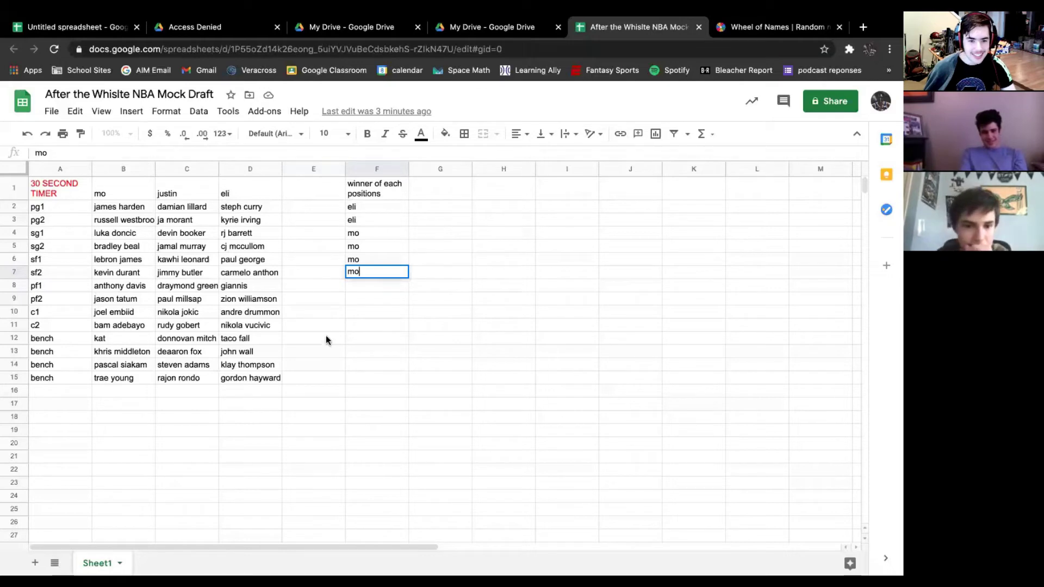
left_click(388, 286)
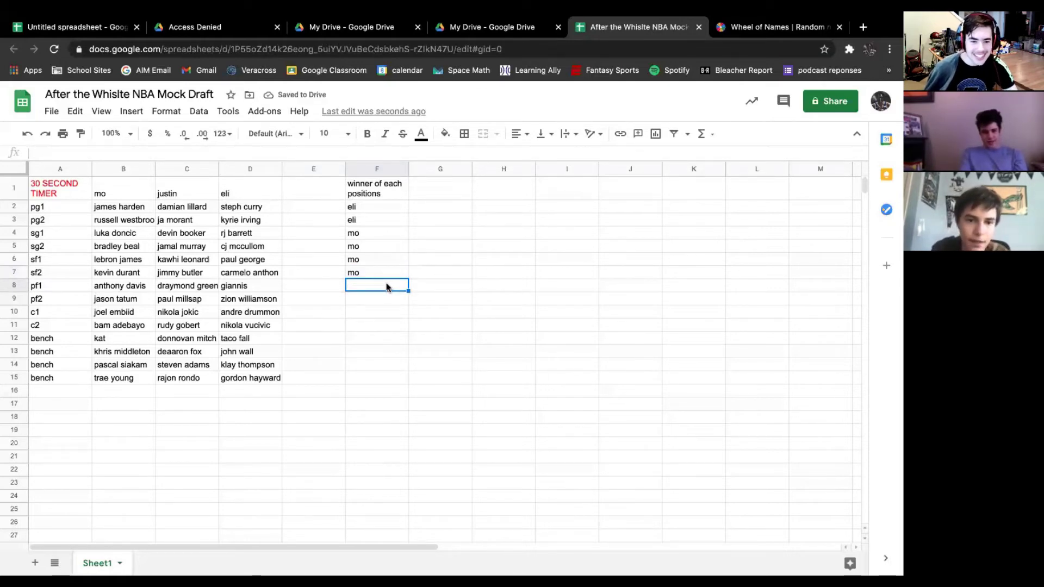
type("eli")
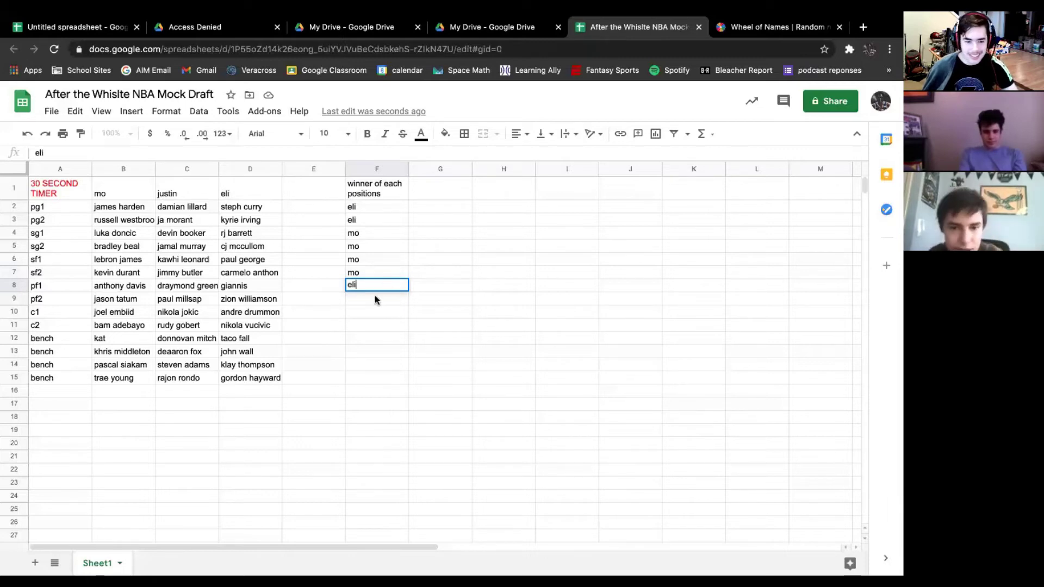
key("Return")
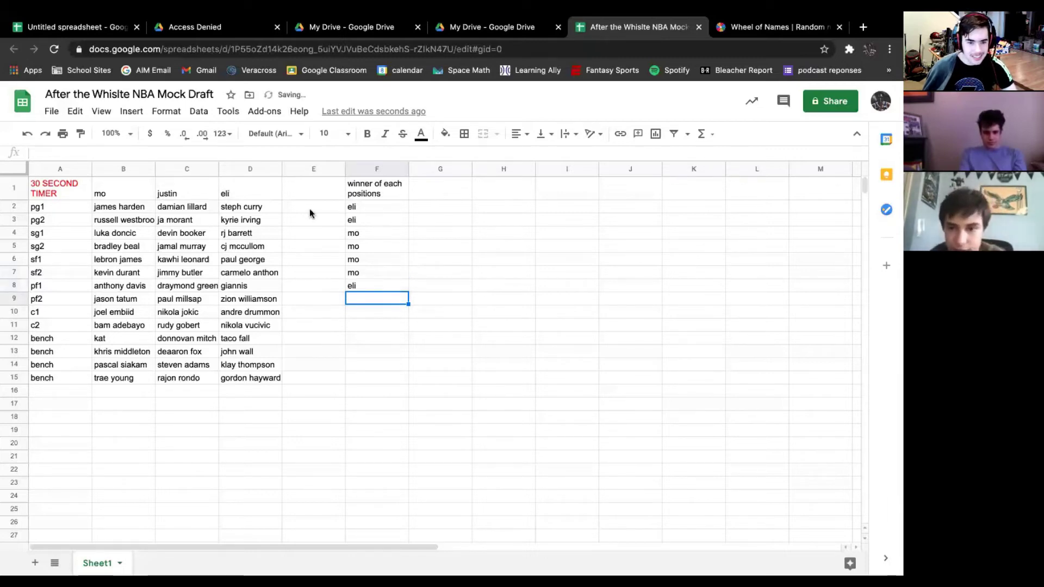
Add '2nd place' and '3rd' headings in G1:H1, with justin second and mo third for pg1.
left_click(430, 187)
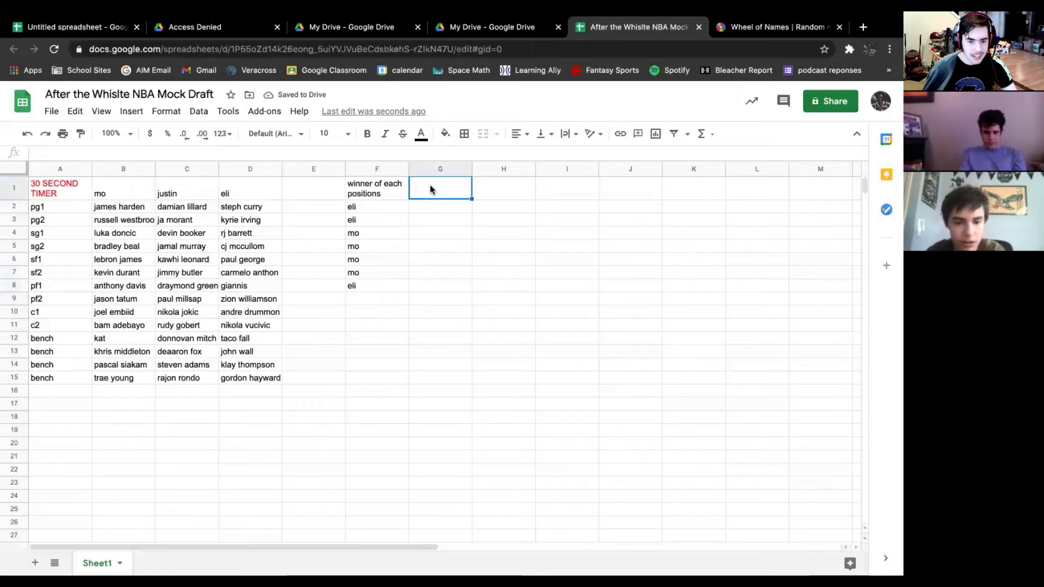
type("2nd place")
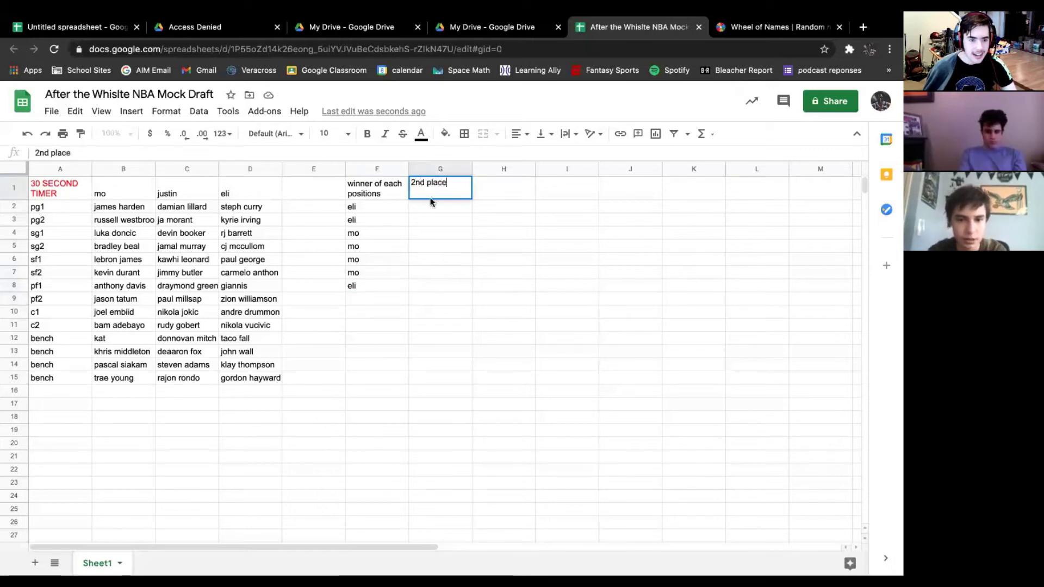
key("Return")
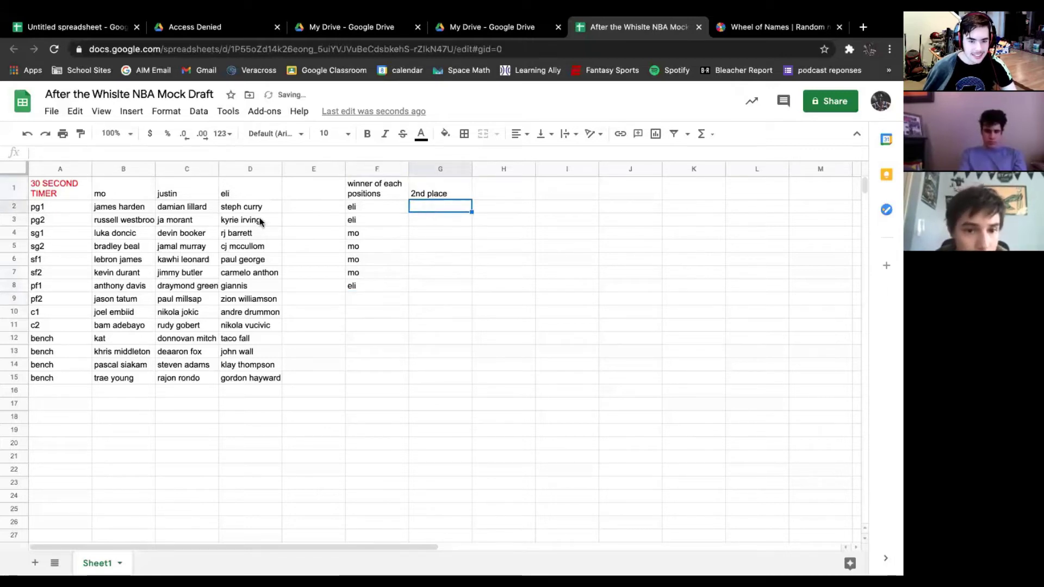
type("justin")
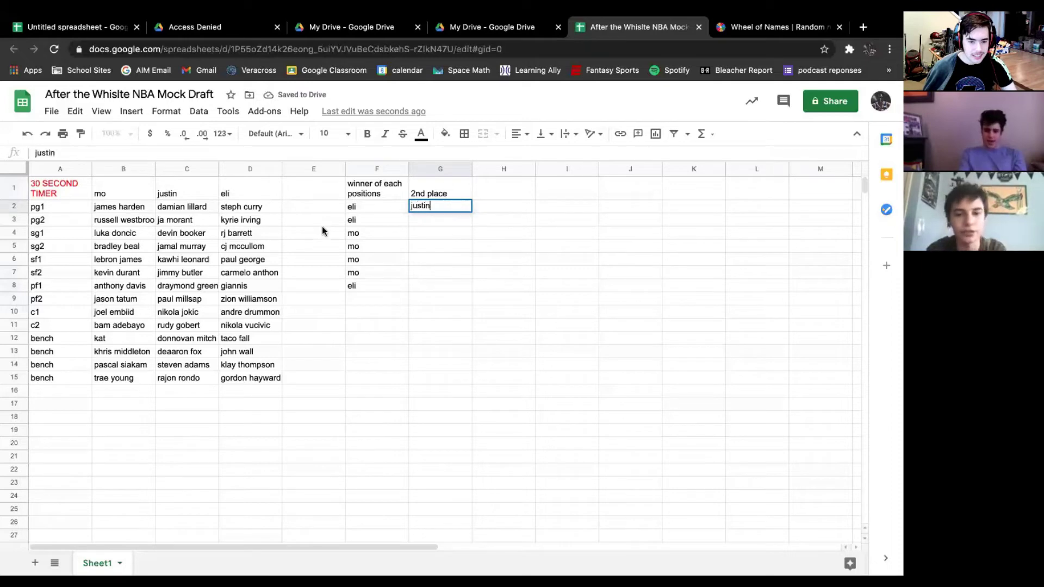
left_click(493, 183)
type("3rd")
left_click(487, 205)
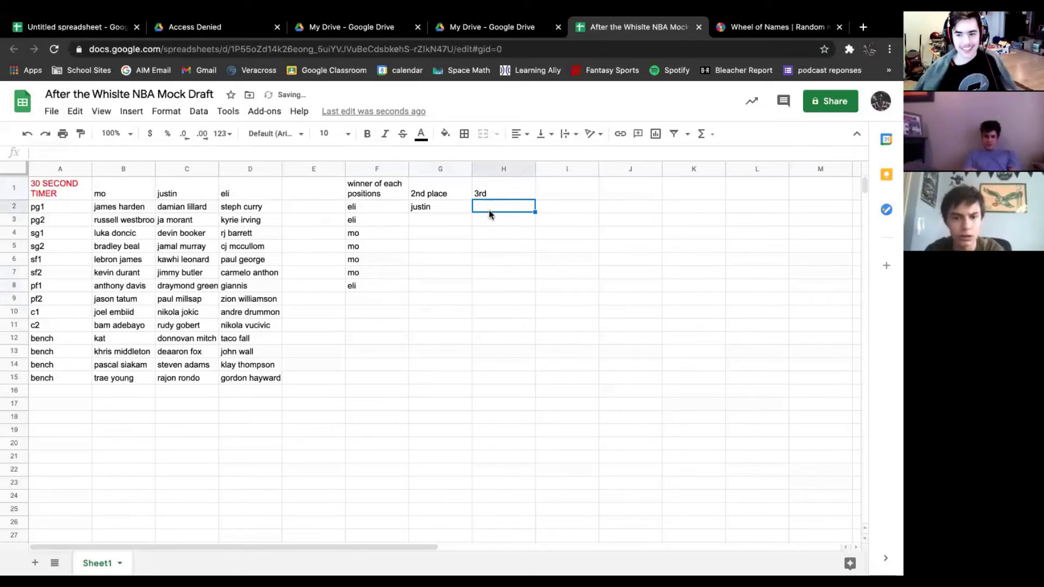
type("mo")
left_click(442, 219)
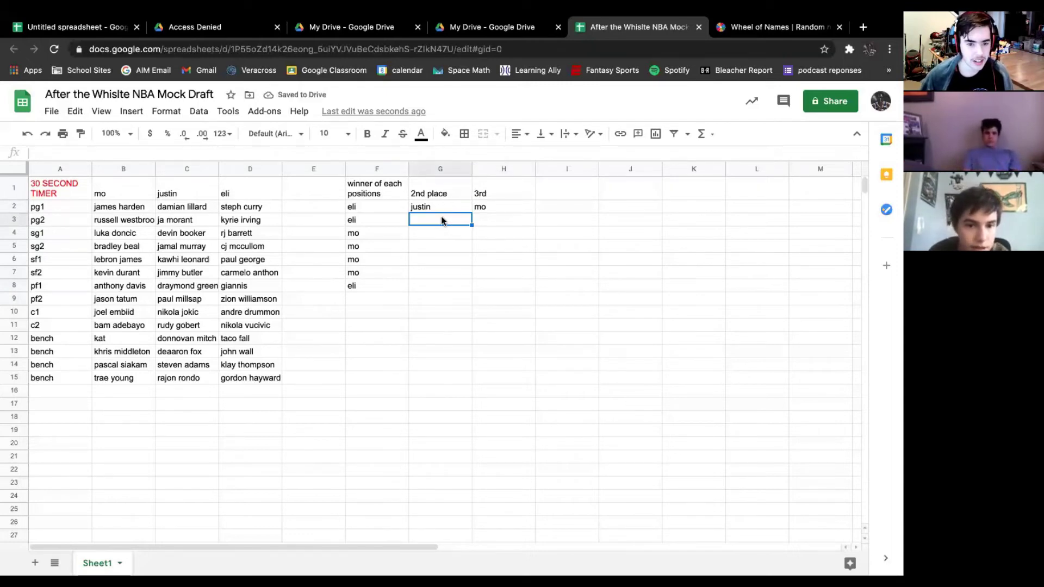
Rank pg2 as justin second, mo third, and sg1 as justin second, eli third.
type("justin")
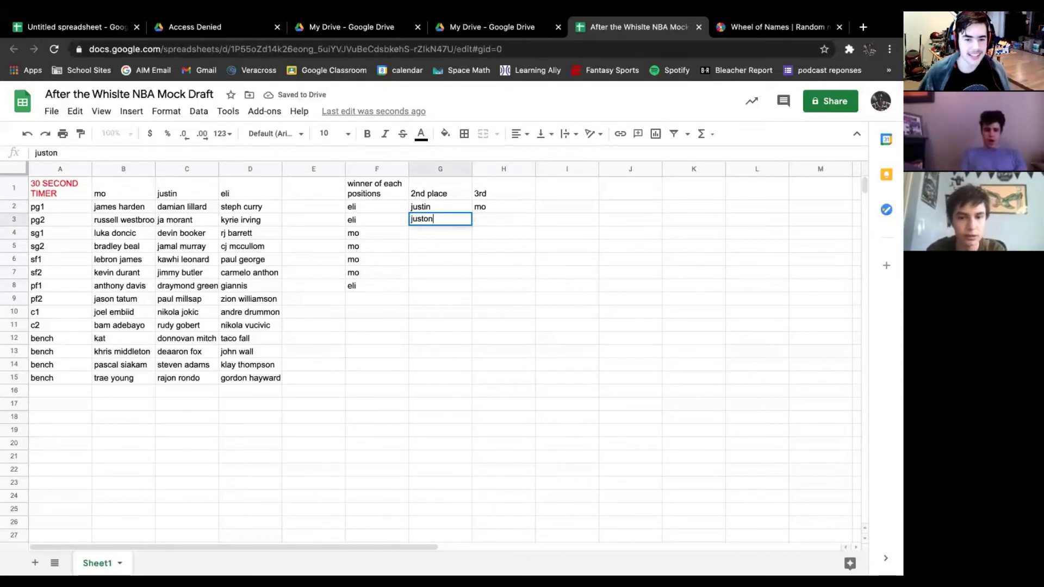
key("Tab")
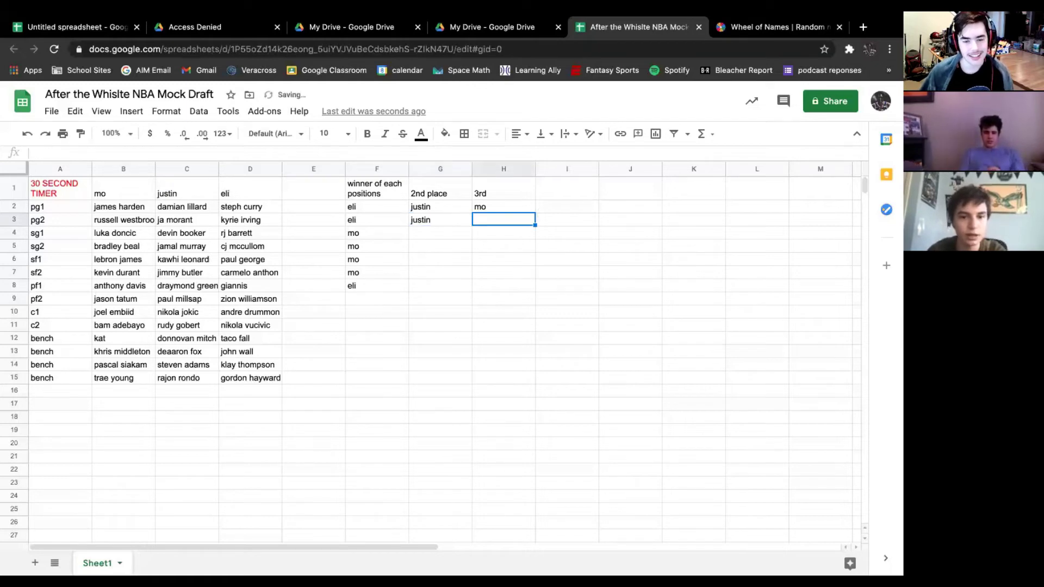
type("mo")
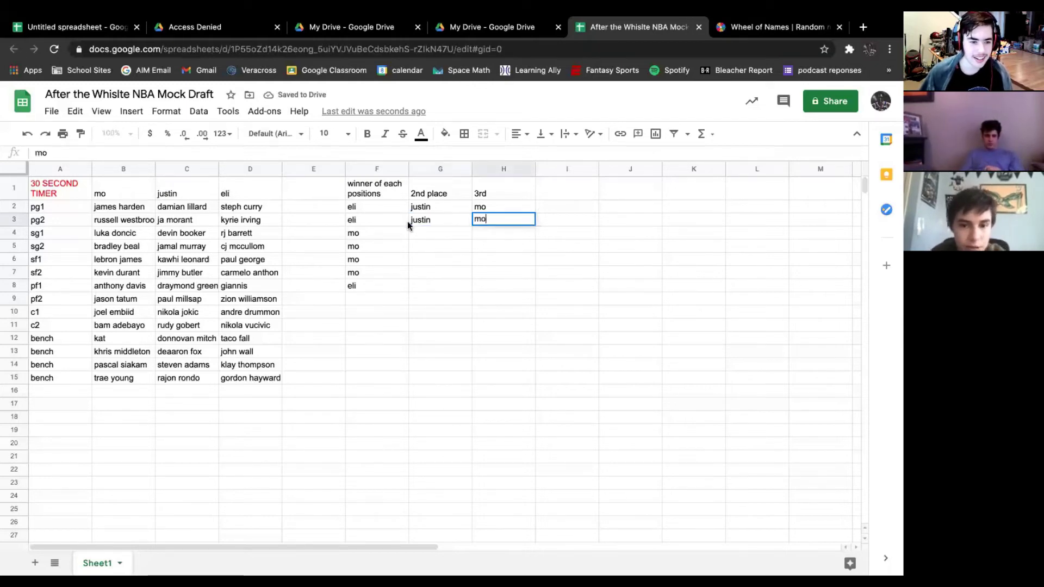
left_click(412, 233)
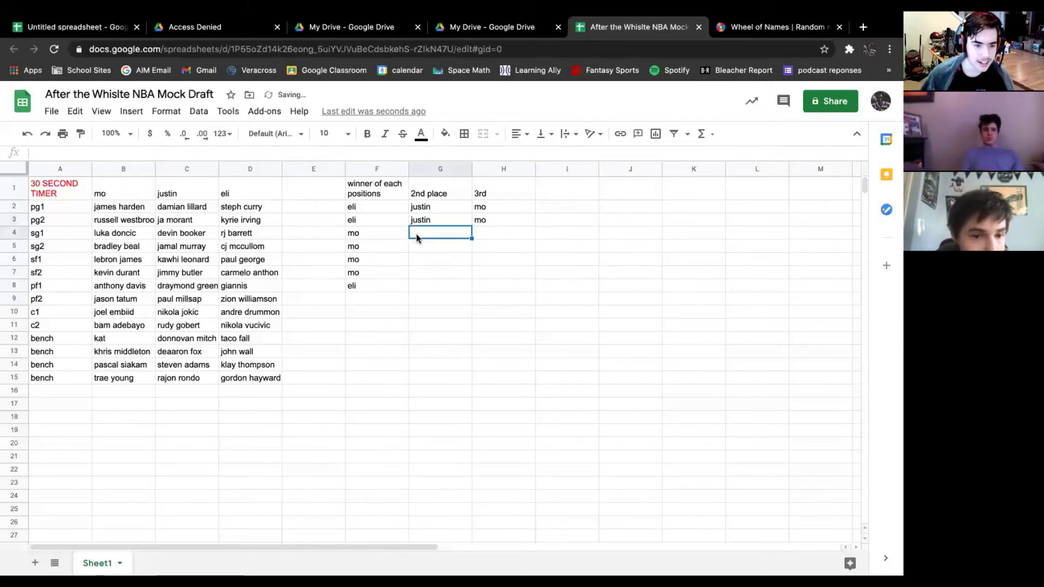
type("justin")
left_click(517, 234)
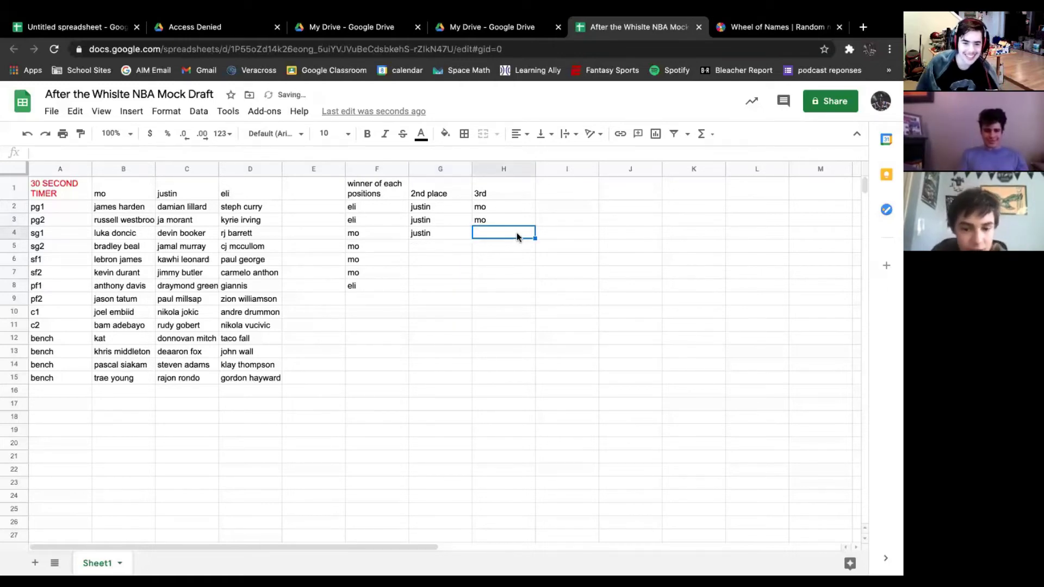
type("eli")
left_click(448, 238)
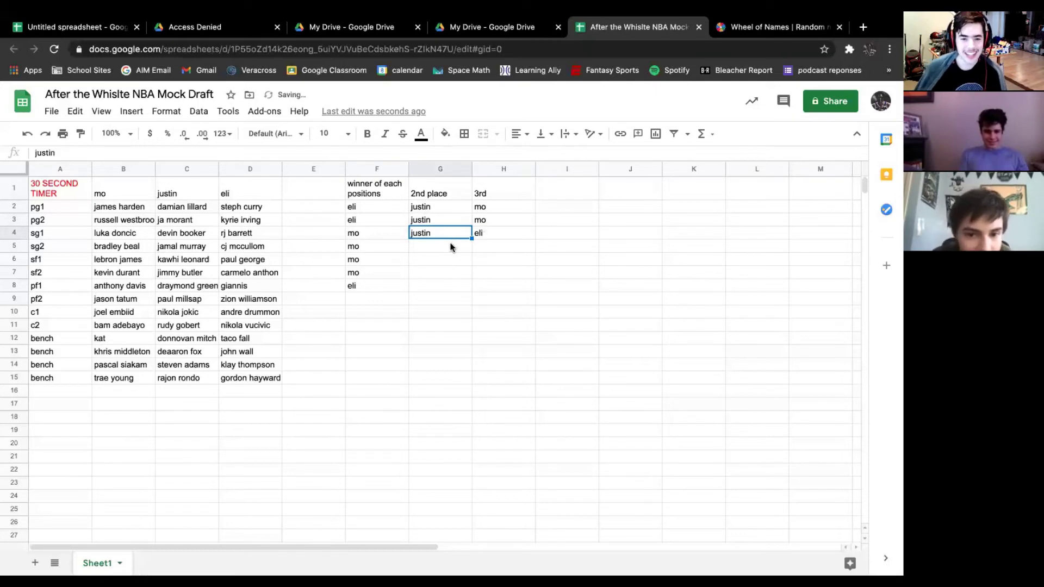
left_click(451, 246)
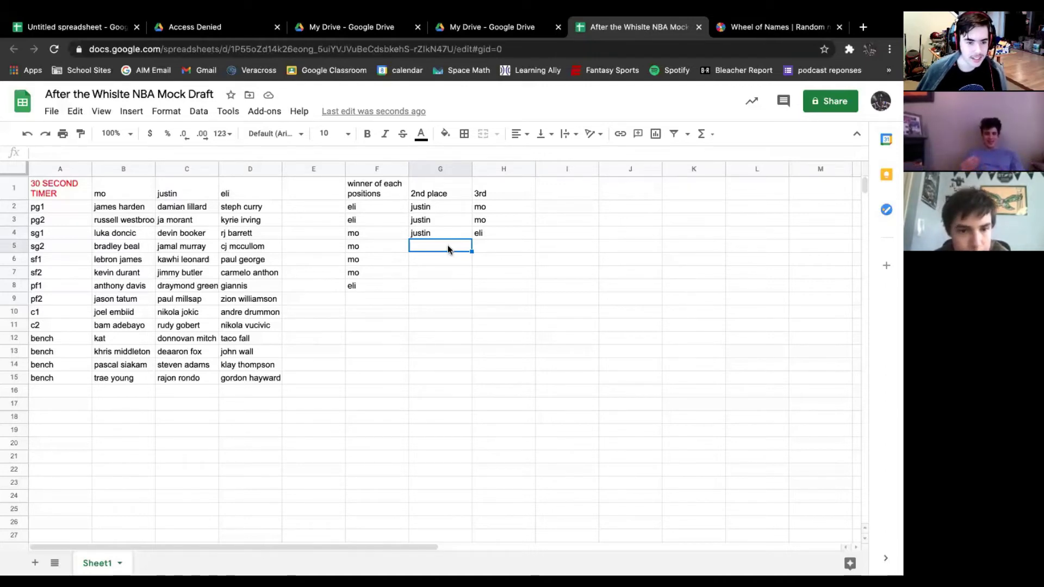
Rank sg2 and sf1 with justin second and eli third.
type("justin")
left_click(502, 246)
type("eli")
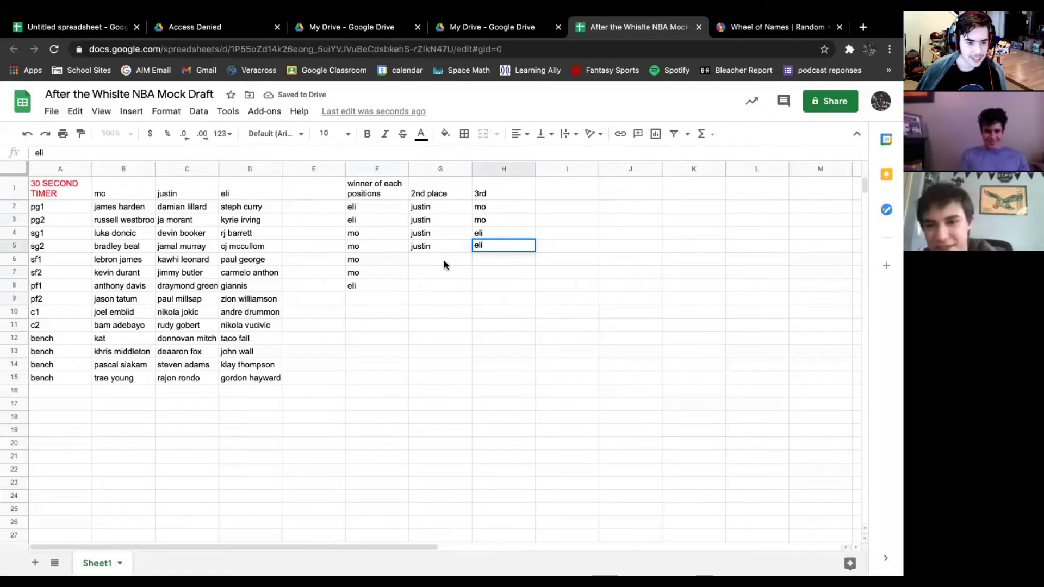
left_click(444, 261)
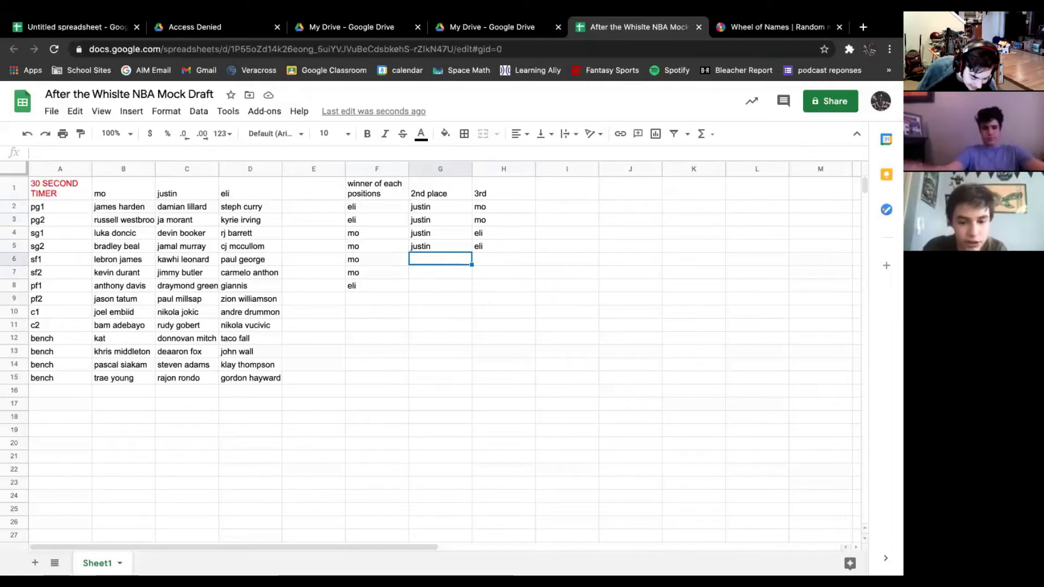
type("justin")
left_click(492, 261)
type("eli")
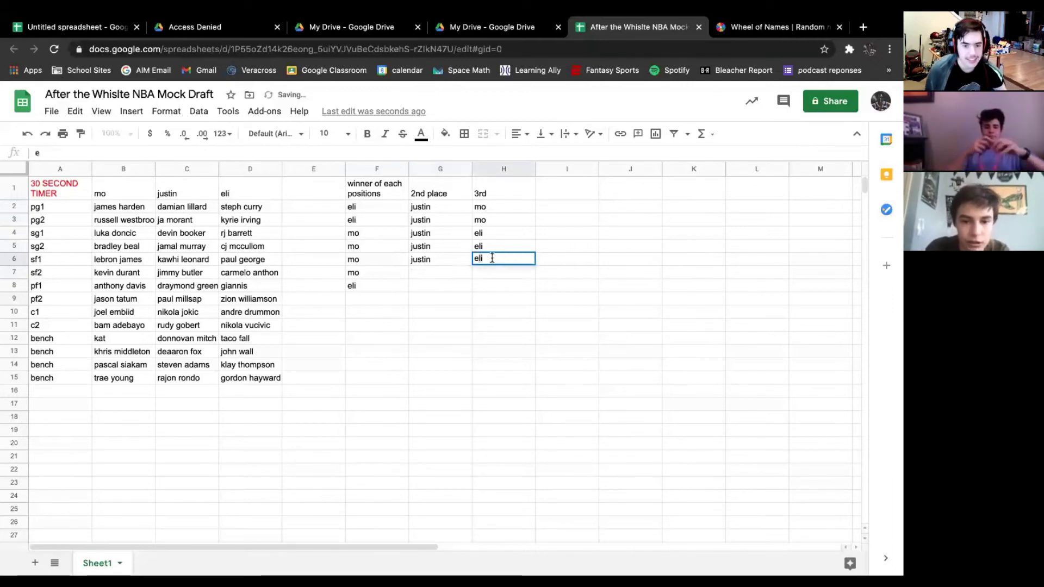
left_click(456, 273)
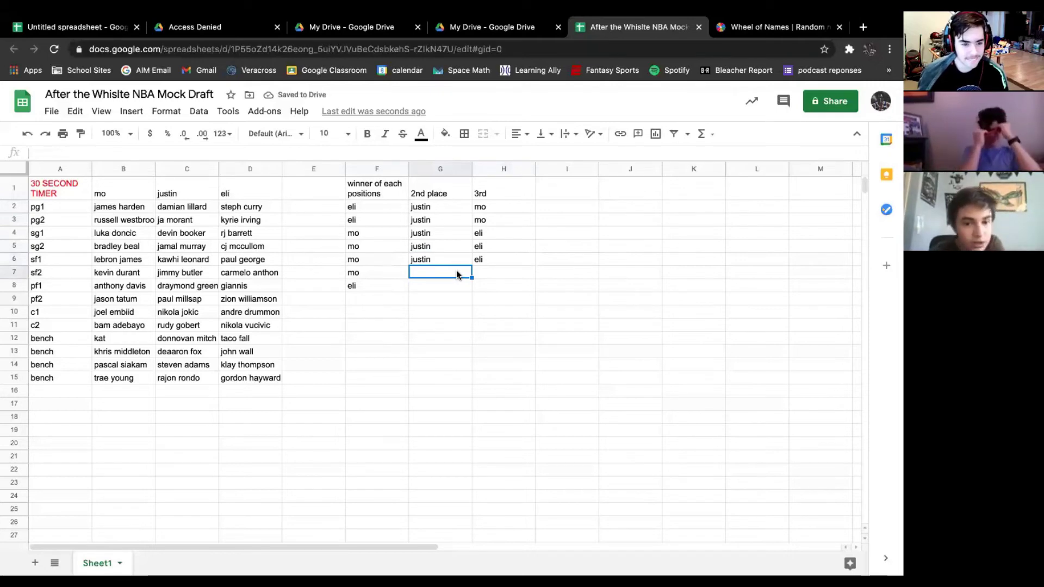
Set sf2 to justin second, eli third, and pf1 to mo second, justin third.
type("justin")
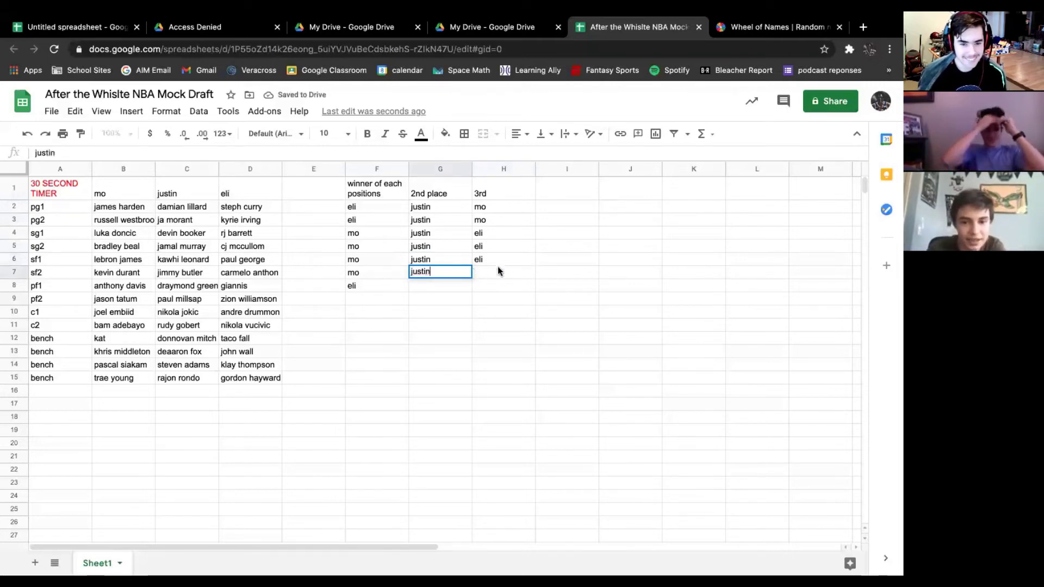
left_click(498, 268)
type("eli")
left_click(449, 282)
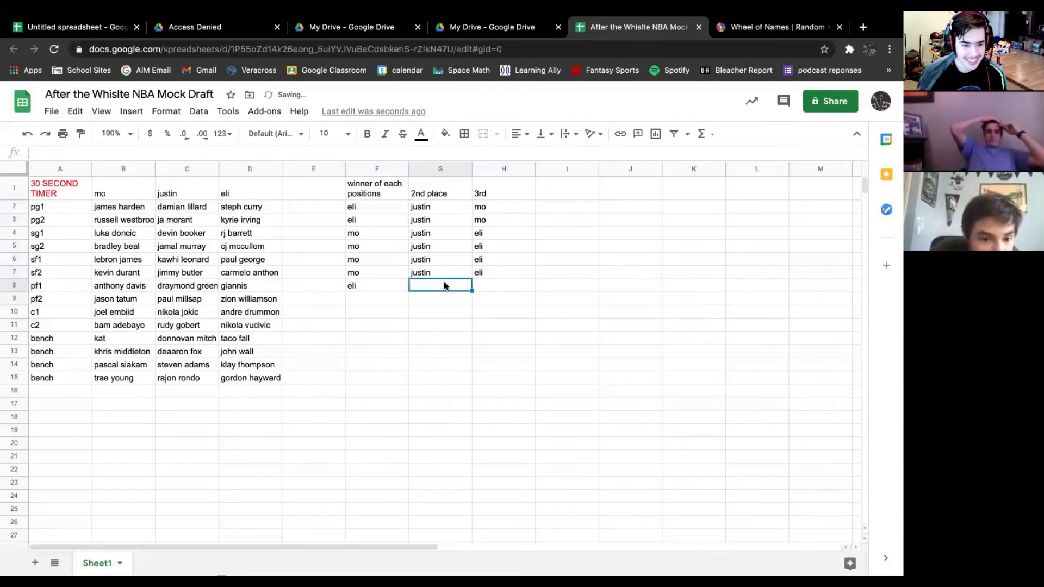
type("mo")
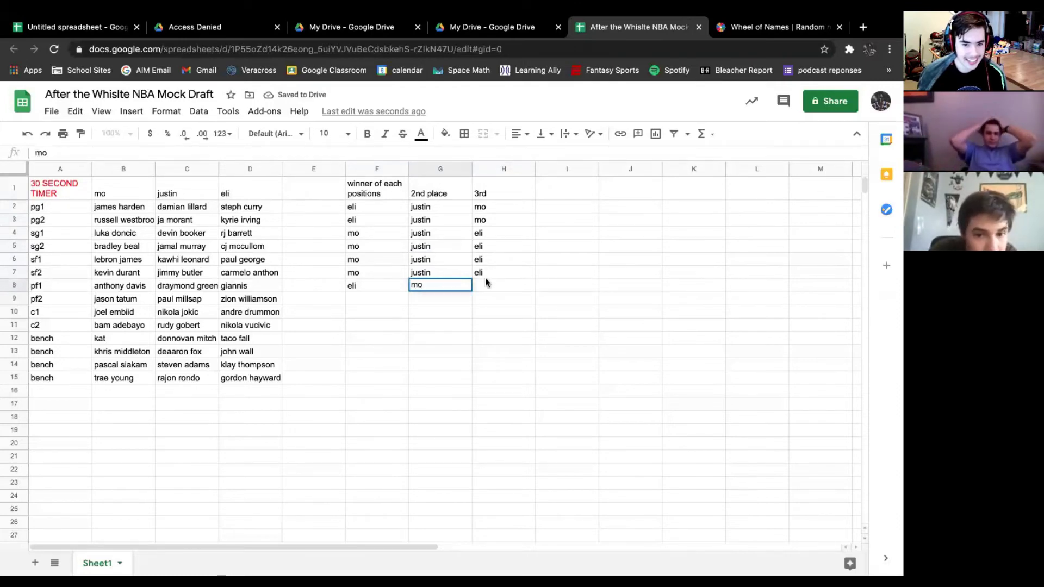
left_click(486, 282)
type("justin")
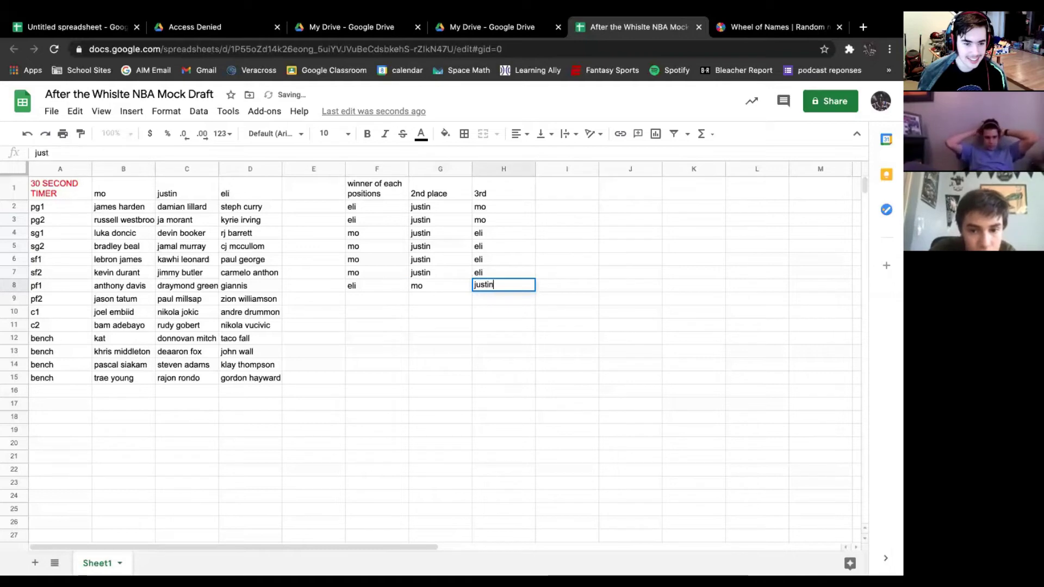
left_click(395, 298)
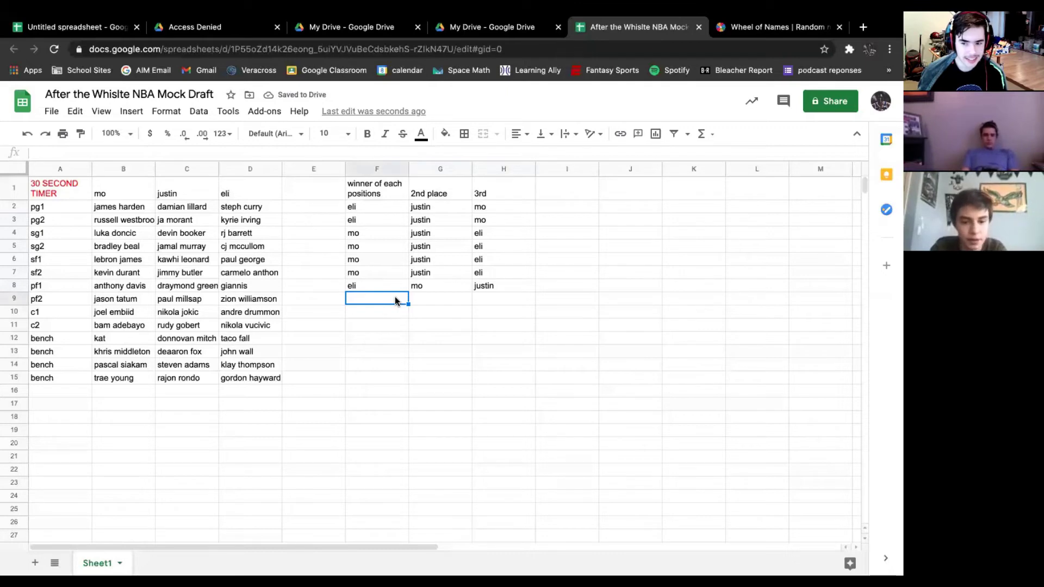
Rank pf2 with mo as winner, eli second and justin third.
type("mo")
left_click(436, 296)
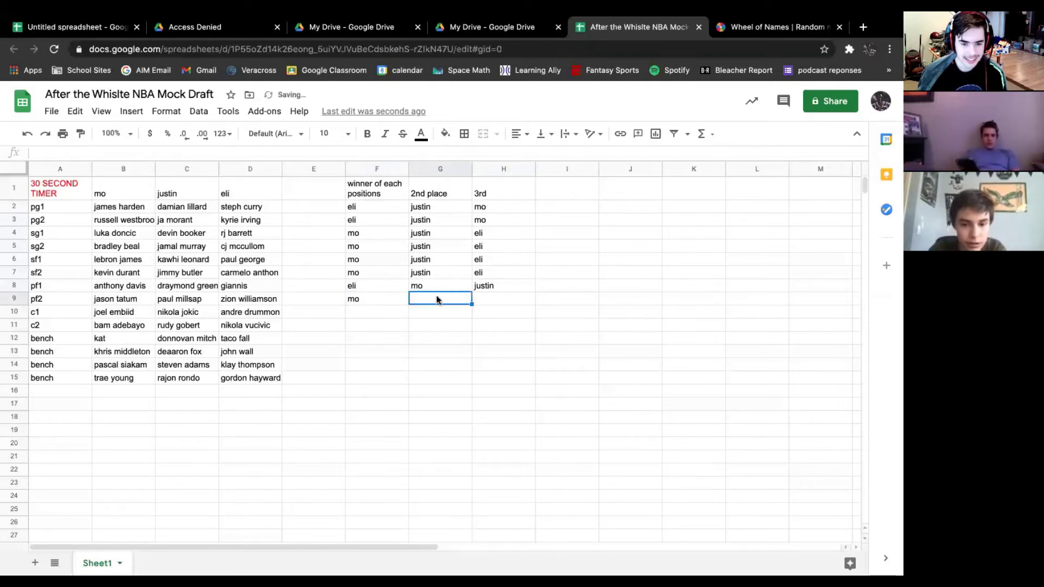
type("eli")
left_click(481, 296)
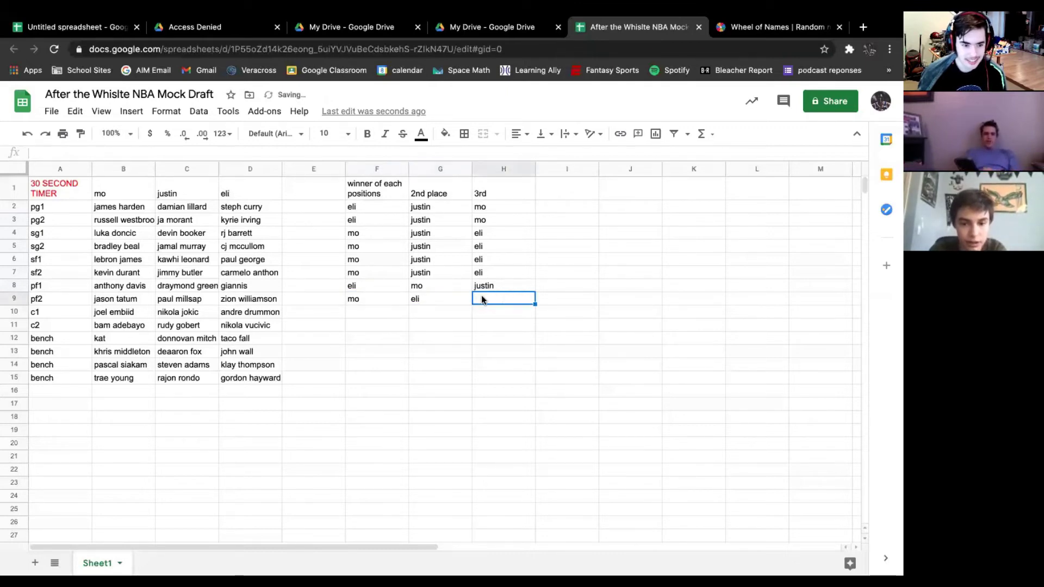
type("justin")
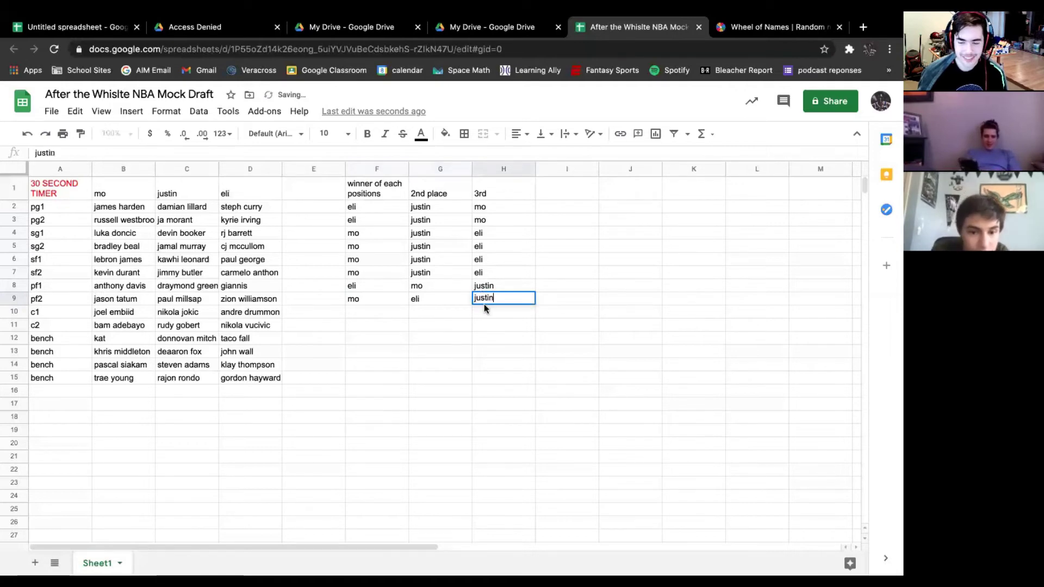
left_click(475, 312)
left_click(391, 313)
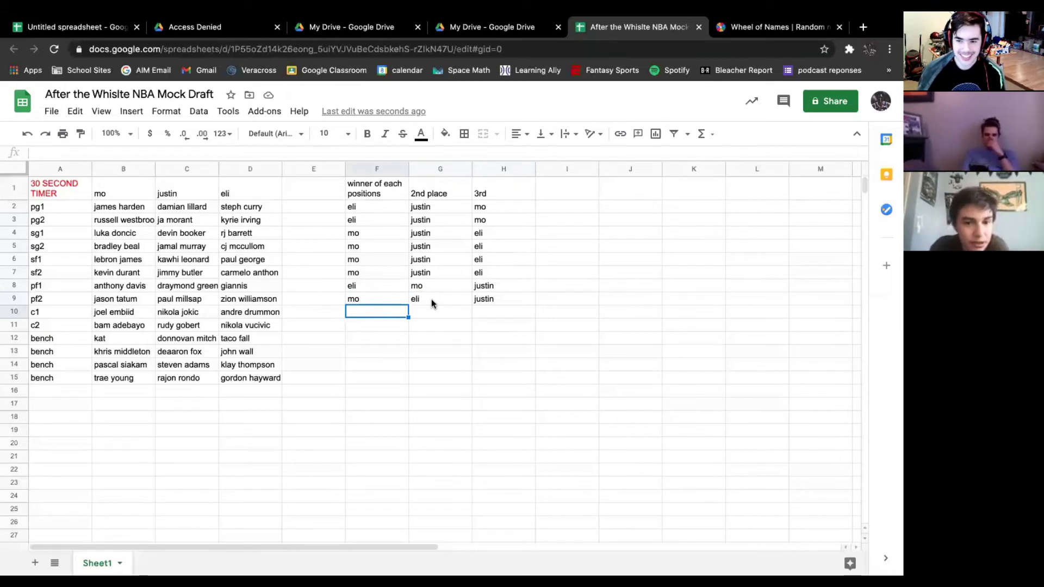
Rank c1 as justin winner, mo second, eli third, then compare the drafters' c2 players.
type("justin")
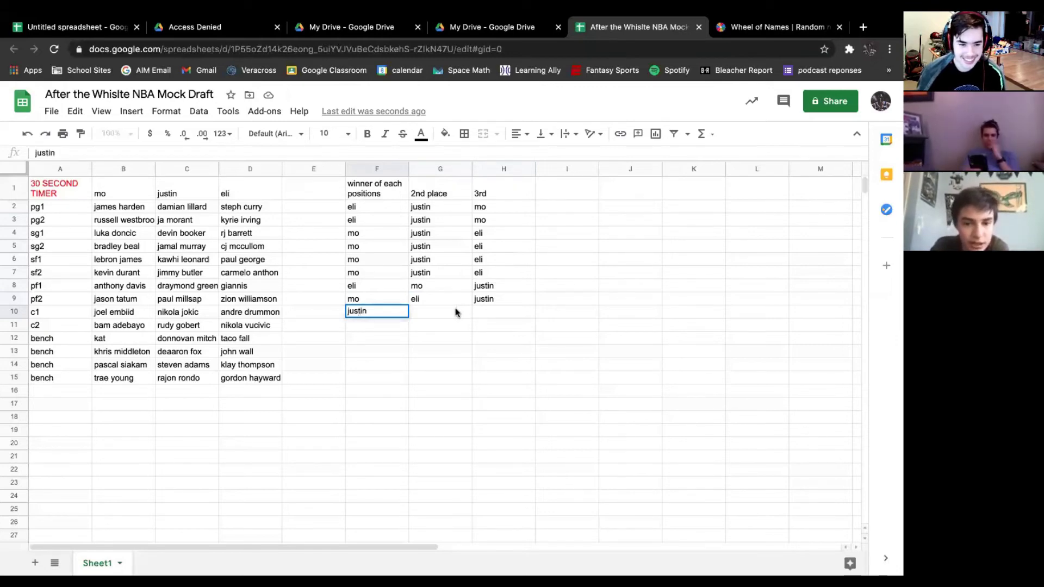
left_click(455, 308)
type("mo")
left_click(488, 311)
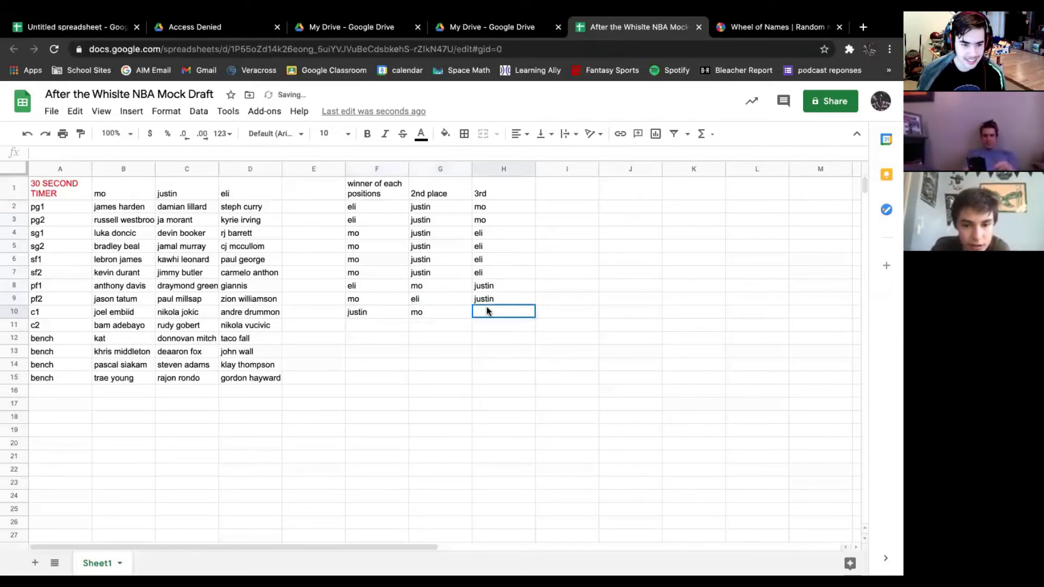
type("eli")
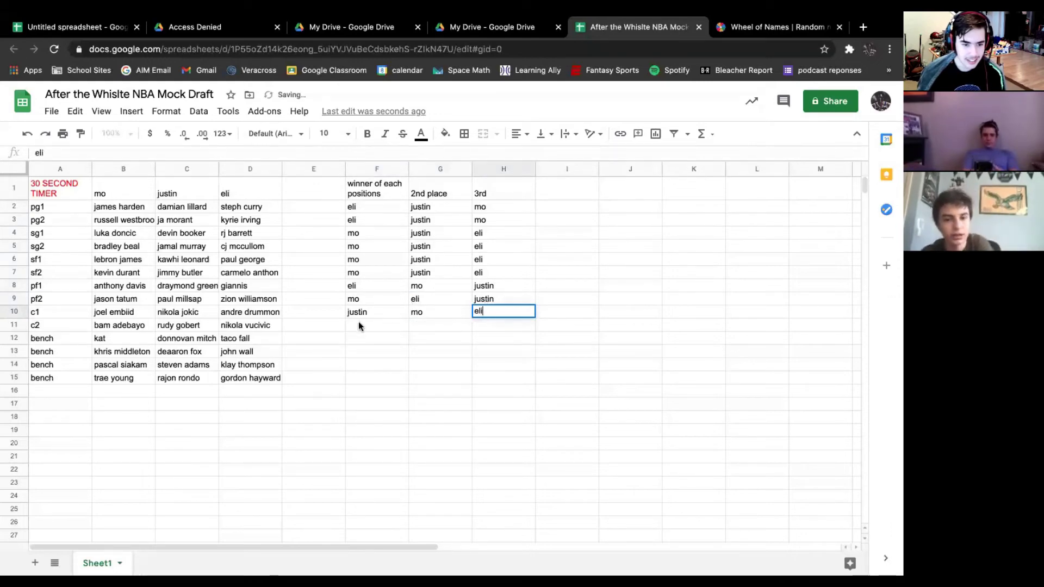
left_click(358, 321)
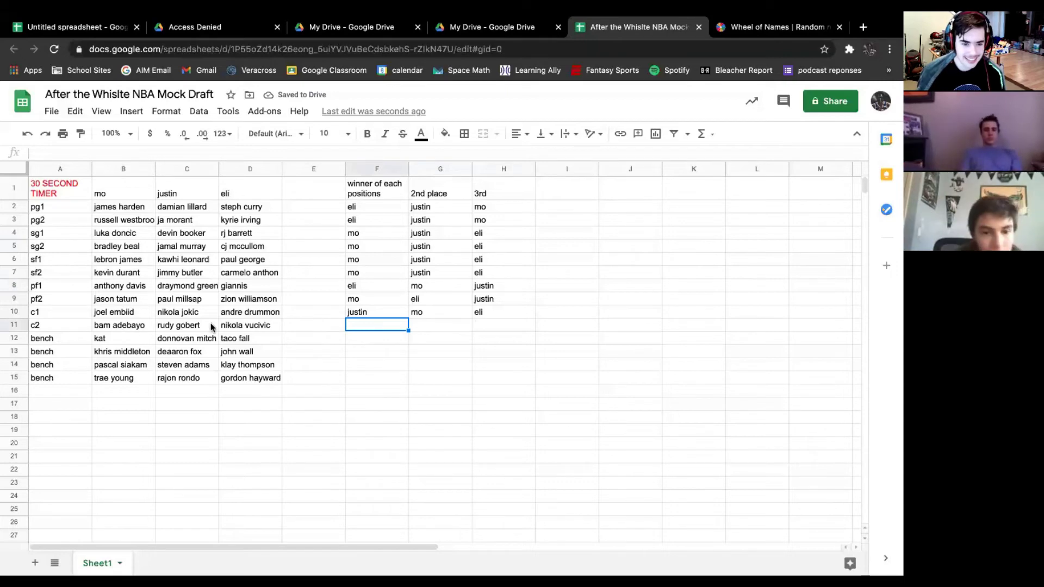
left_click(119, 325)
left_click(175, 324)
left_click(370, 328)
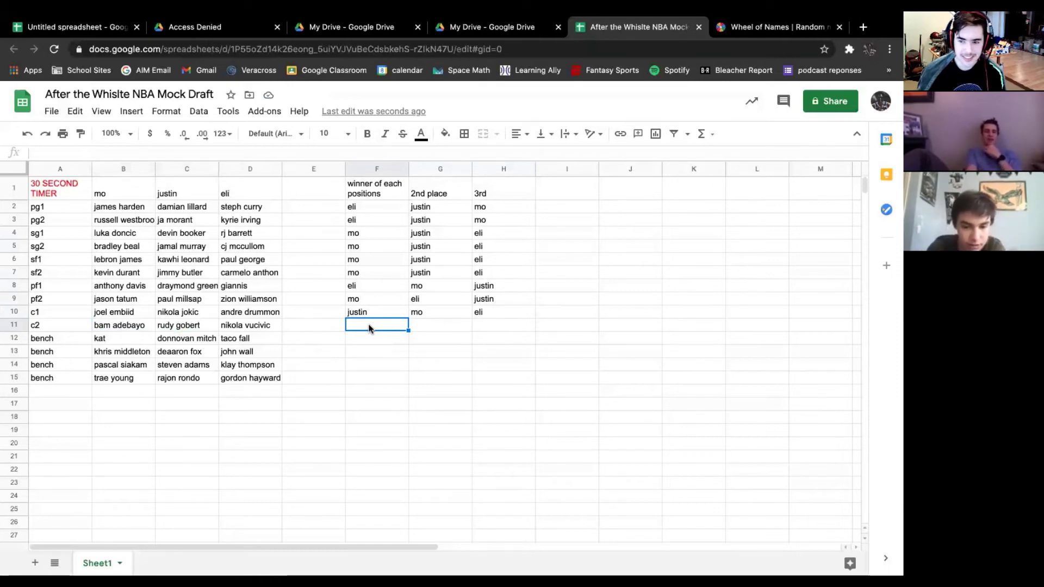
Rank c2 with justin as winner, mo second and eli third.
type("justin")
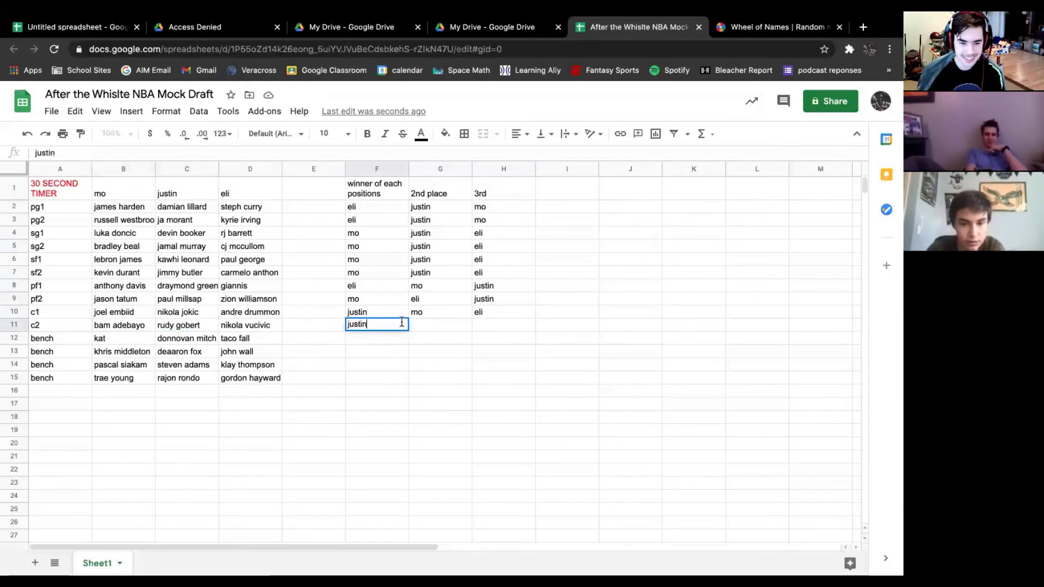
key("Tab")
type("mo")
left_click(481, 325)
type("e")
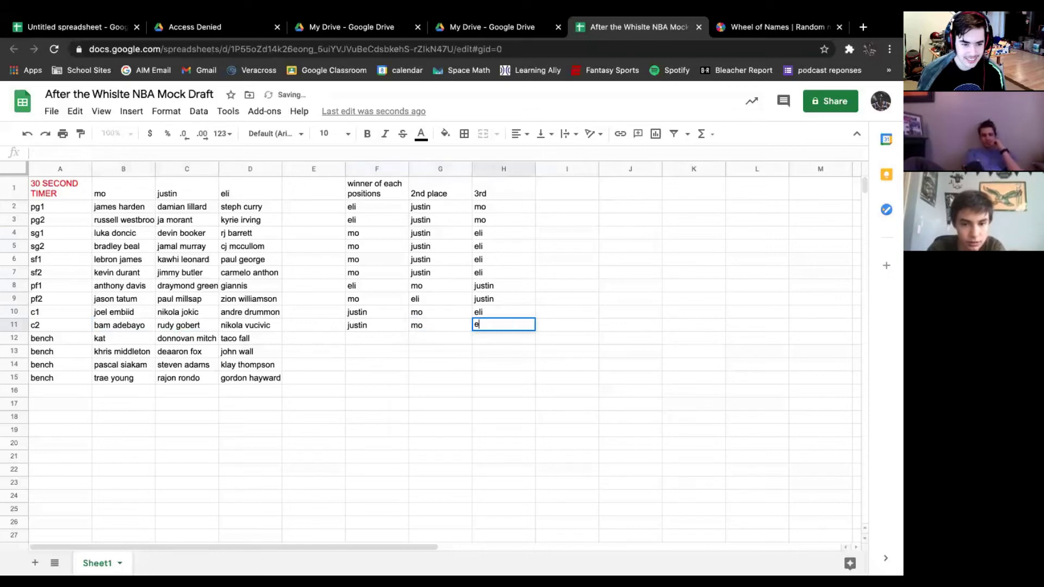
type("li")
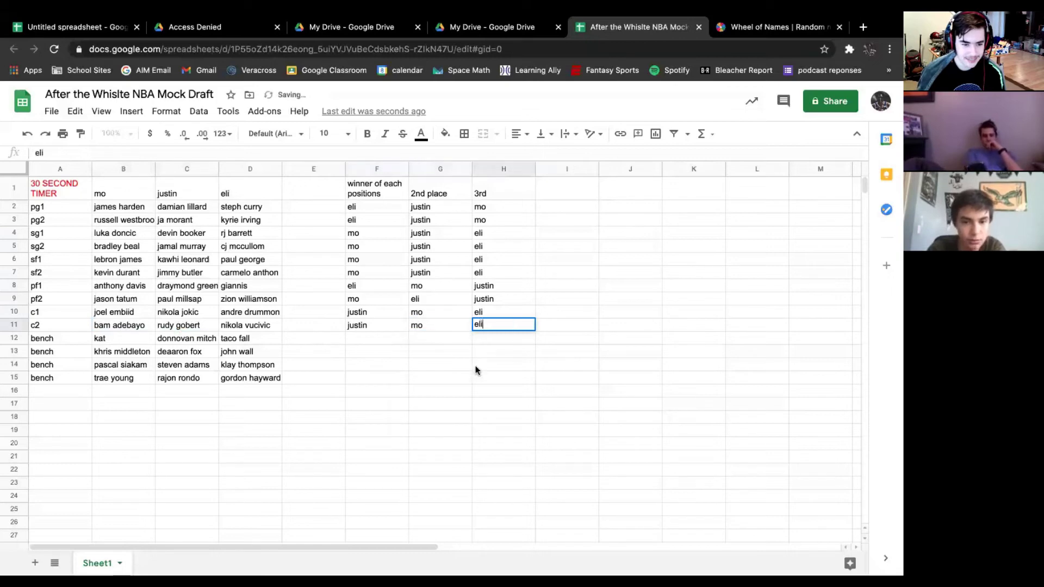
left_click(358, 337)
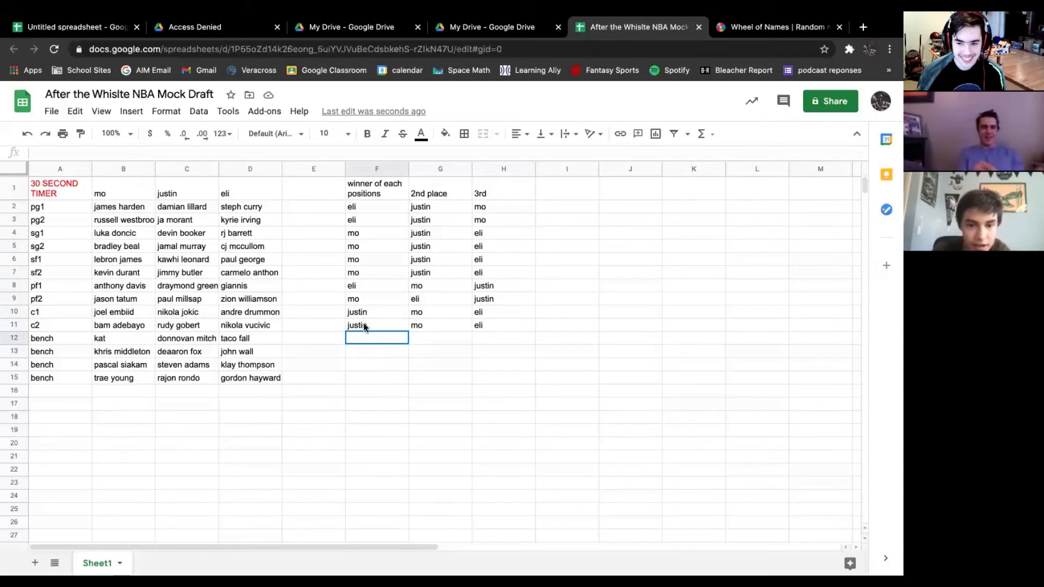
Rank the first bench row as mo winner, justin second, eli third.
type("mo")
left_click(422, 338)
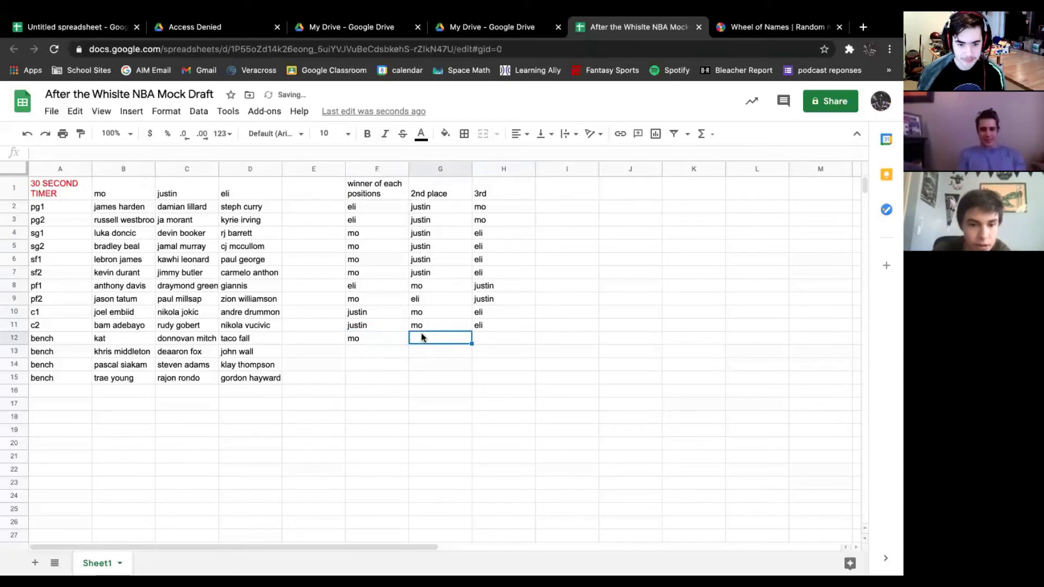
type("justin")
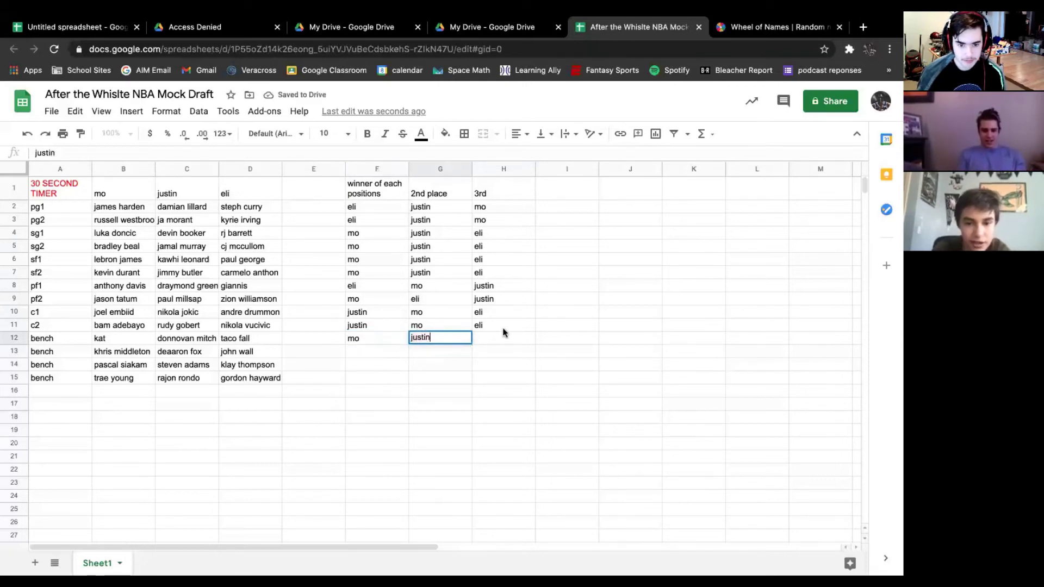
left_click(500, 338)
type("eli")
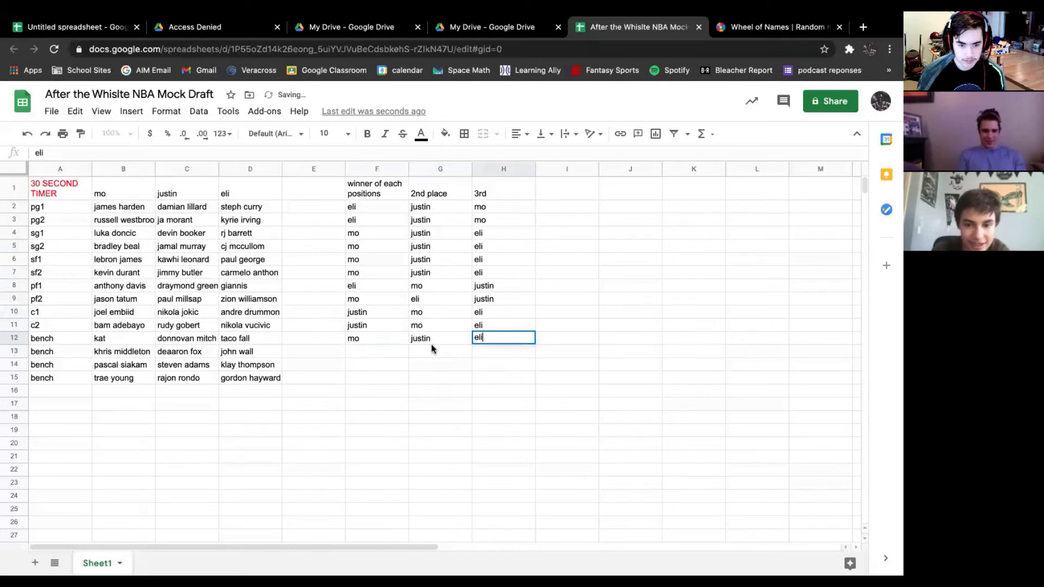
left_click(373, 354)
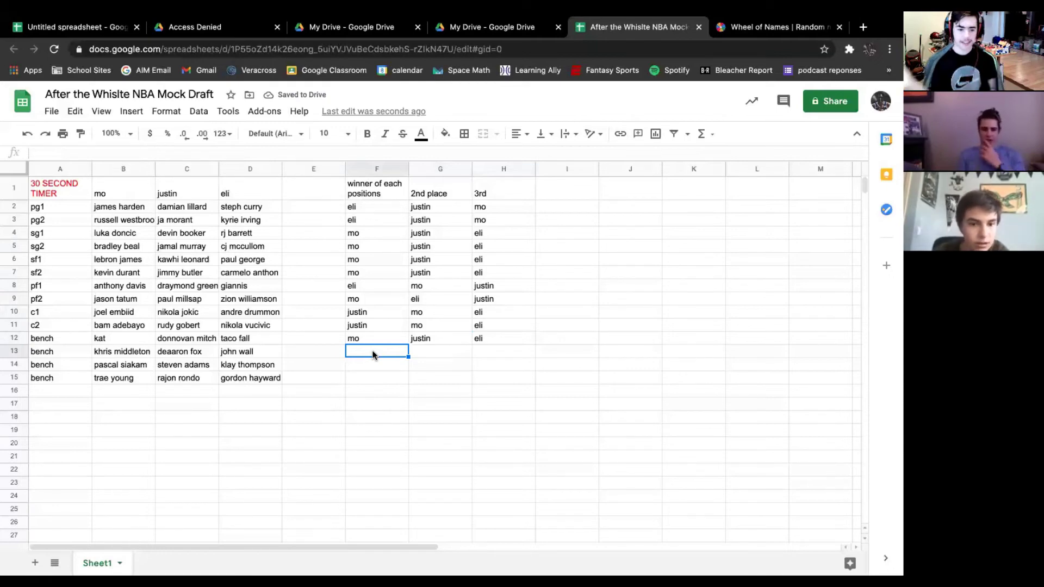
Rank the second bench row as mo winner, justin second, eli third.
type("mo")
key("Tab")
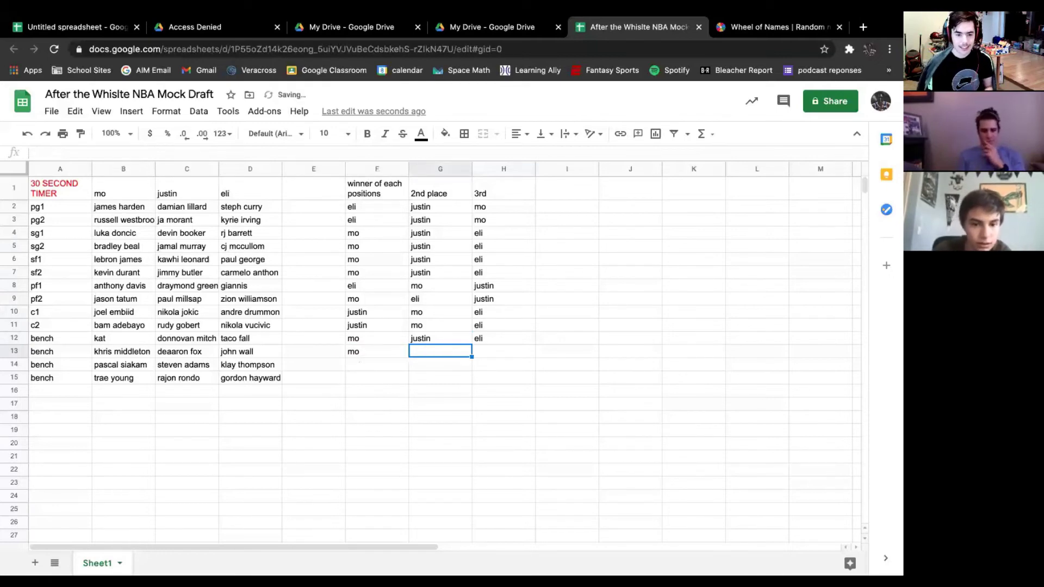
type("justin")
key("Tab")
type("el")
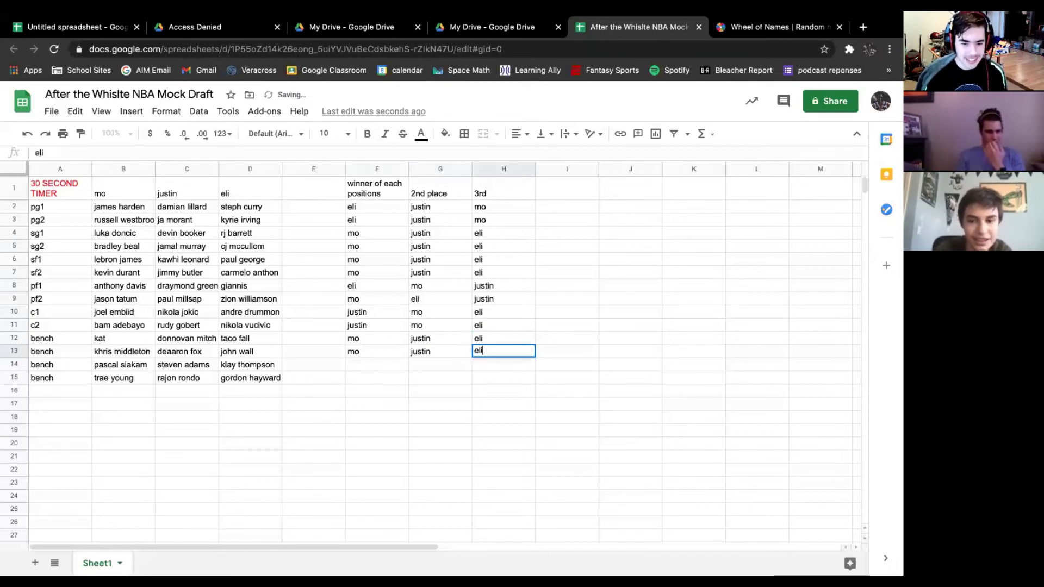
key("Return")
key("Left")
key("Left")
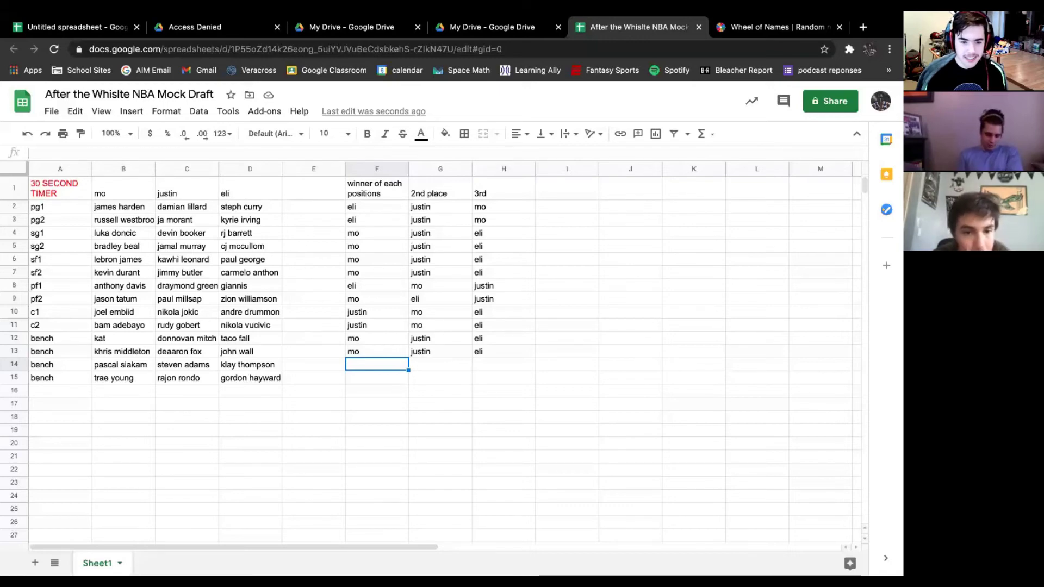
Rank bench row 14 with eli as winner, mo second and justin third.
type("eli")
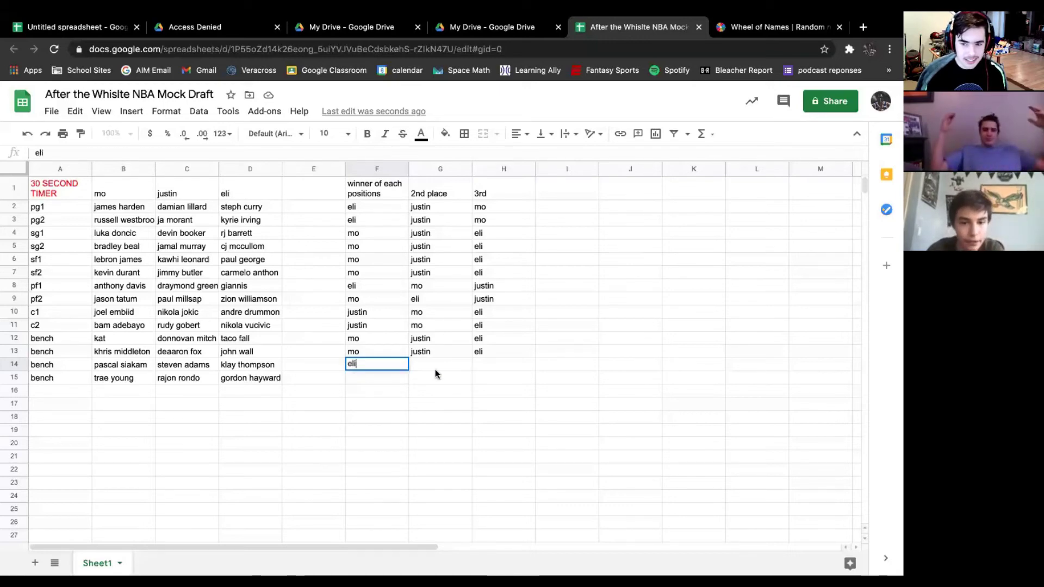
left_click(441, 361)
type("mo")
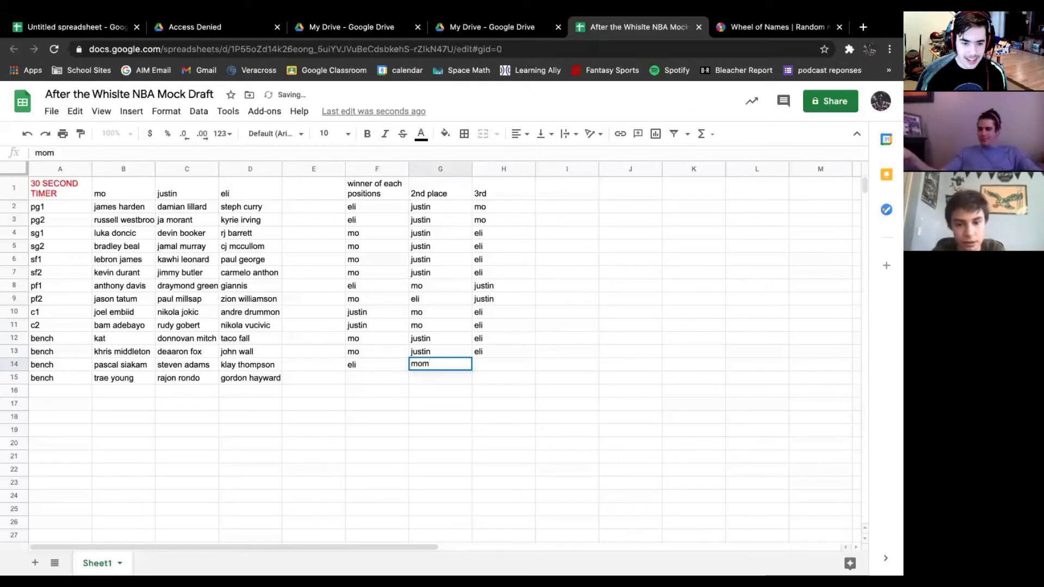
key("Tab")
type("justin")
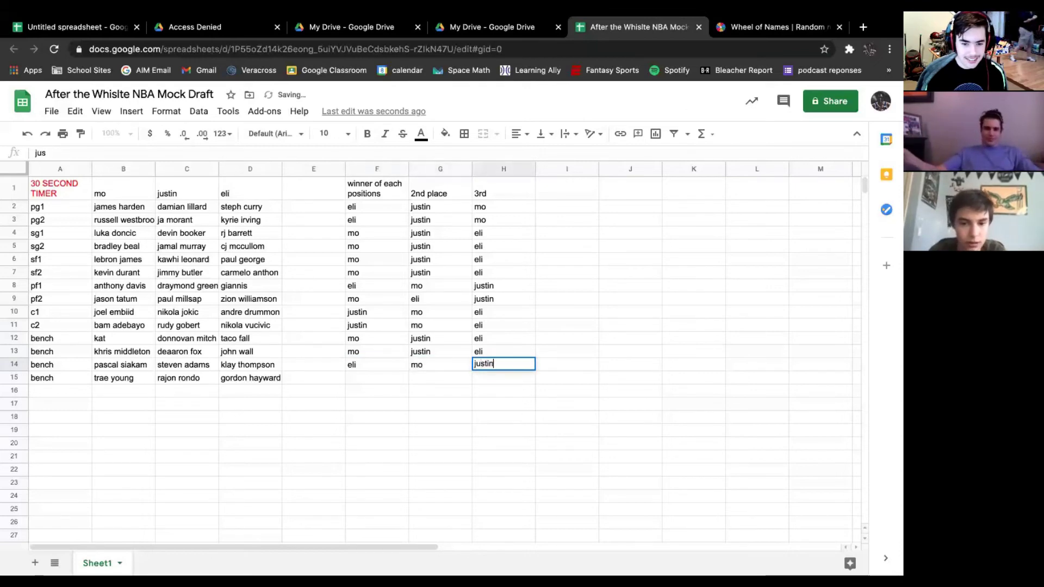
key("Return")
Rank bench row 15 with mo as winner, eli second and justin third.
key("Left")
key("Left")
key("Left")
key("Right")
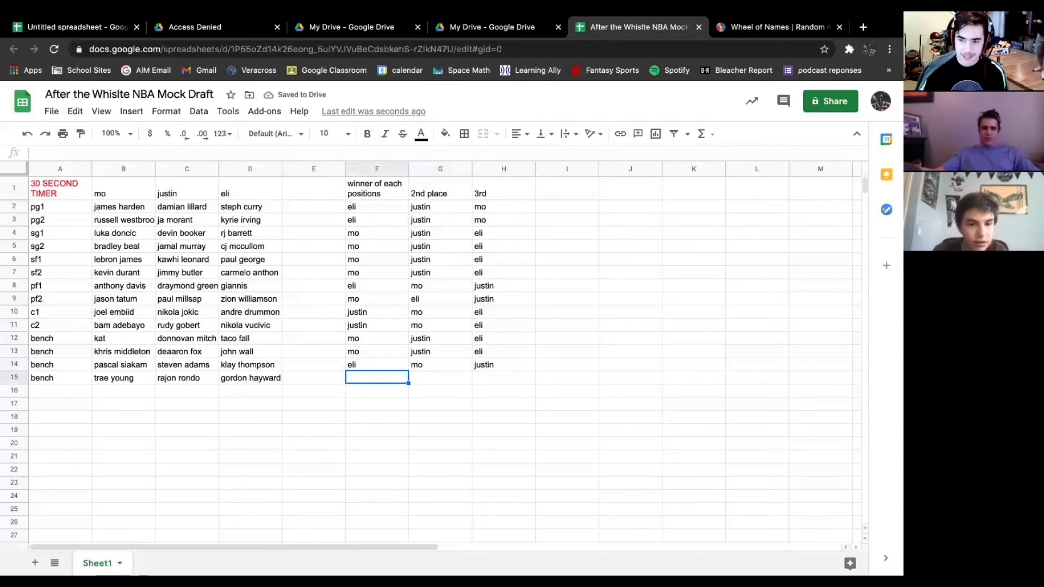
type("mo")
key("Tab")
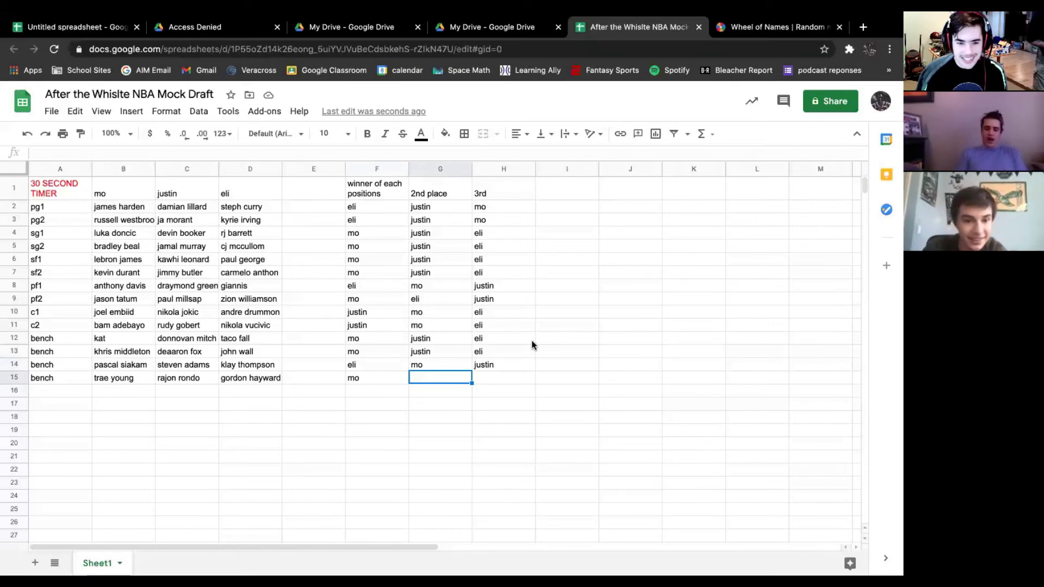
type("justin")
key("BackSpace")
key("BackSpace")
key("BackSpace")
key("BackSpace")
key("BackSpace")
key("BackSpace")
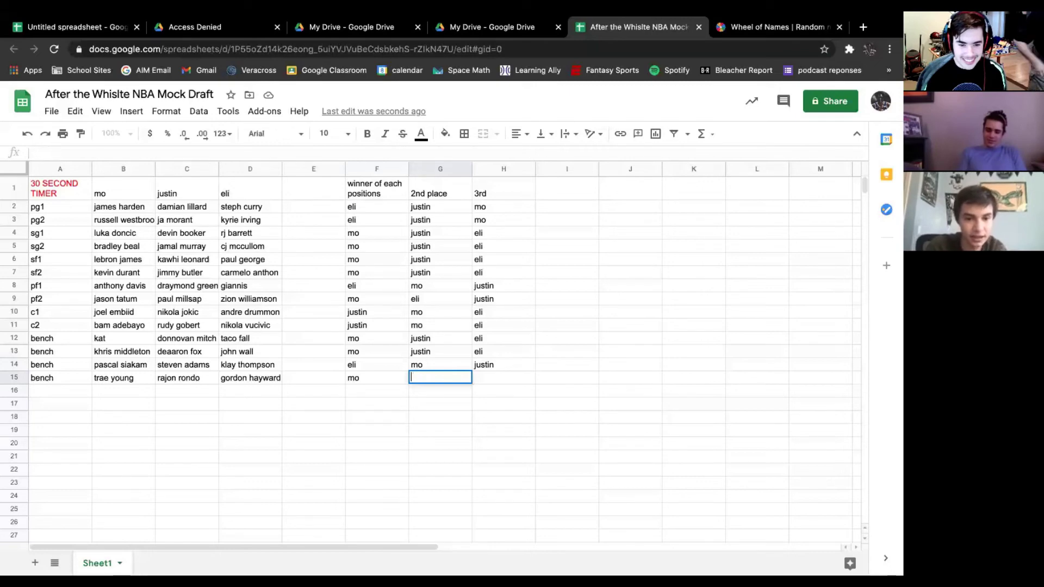
type("eli")
key("Tab")
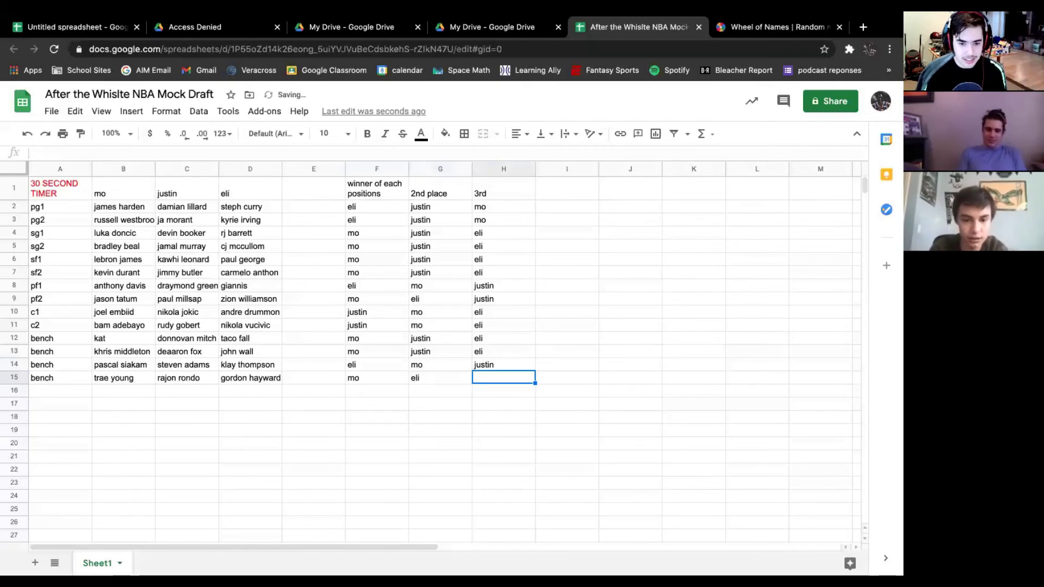
type("justin")
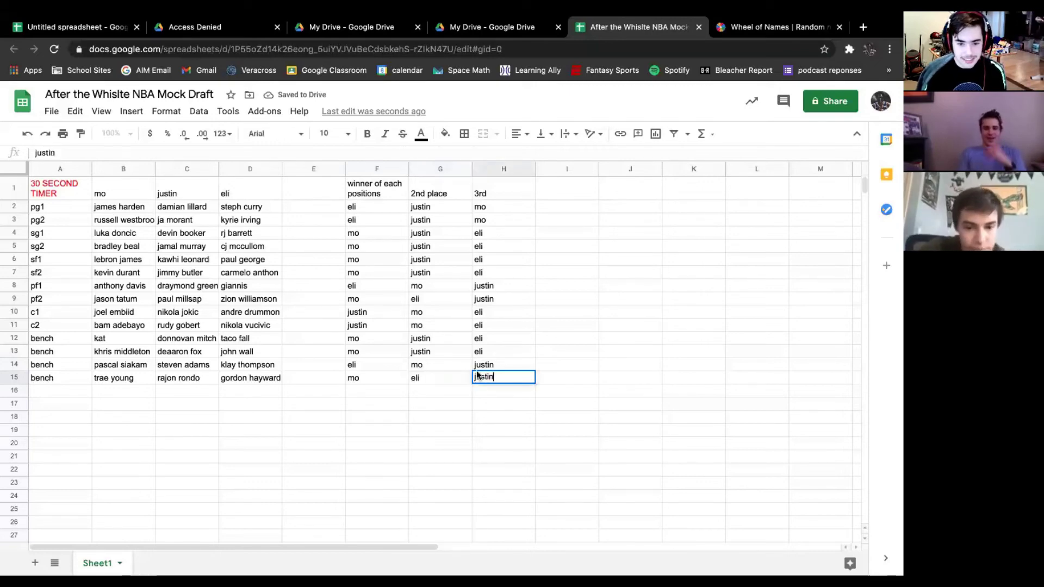
key("Return")
left_click(357, 378)
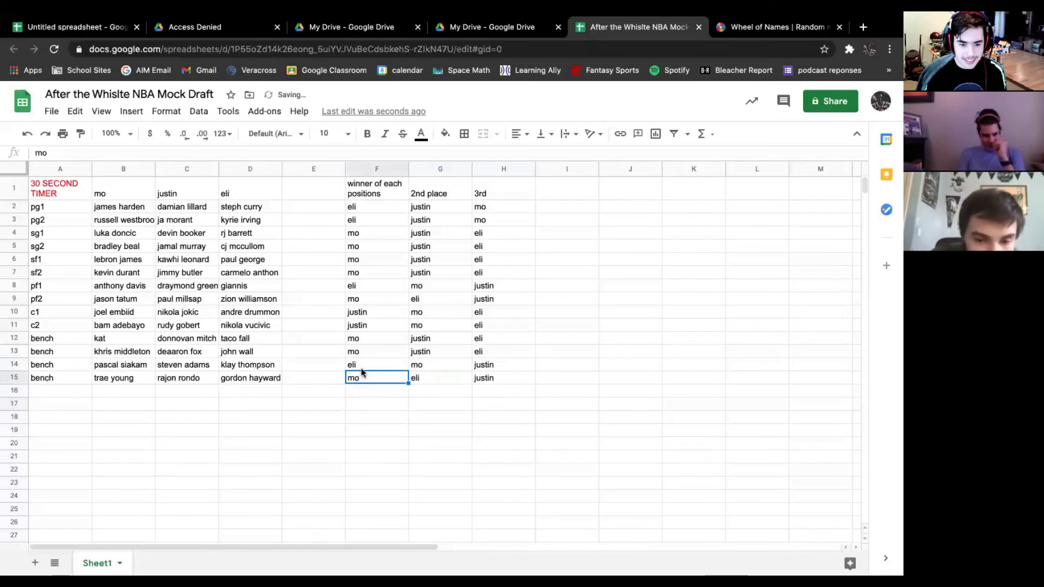
left_click(152, 379)
left_click(160, 379)
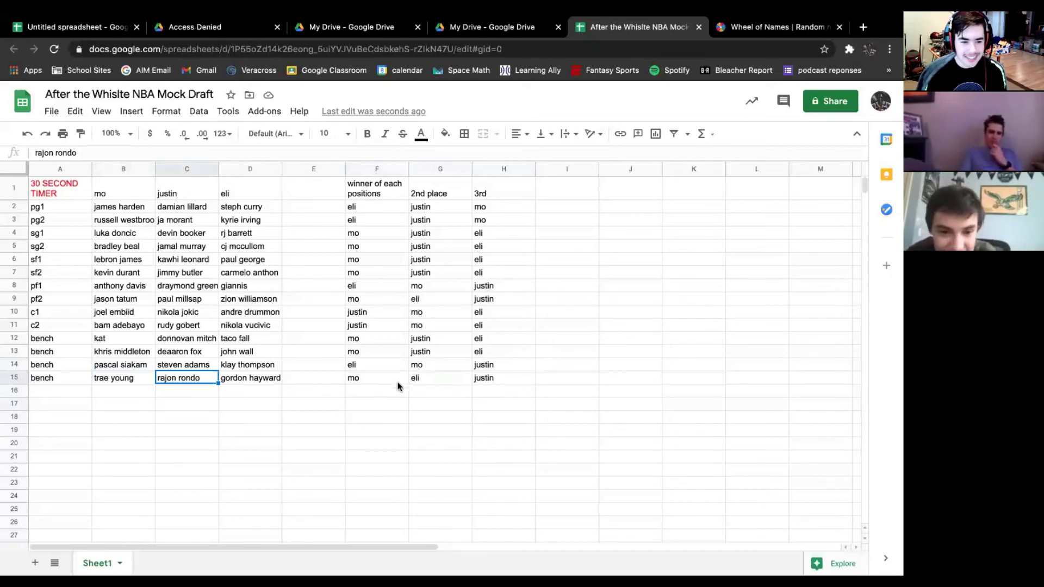
left_click(379, 379)
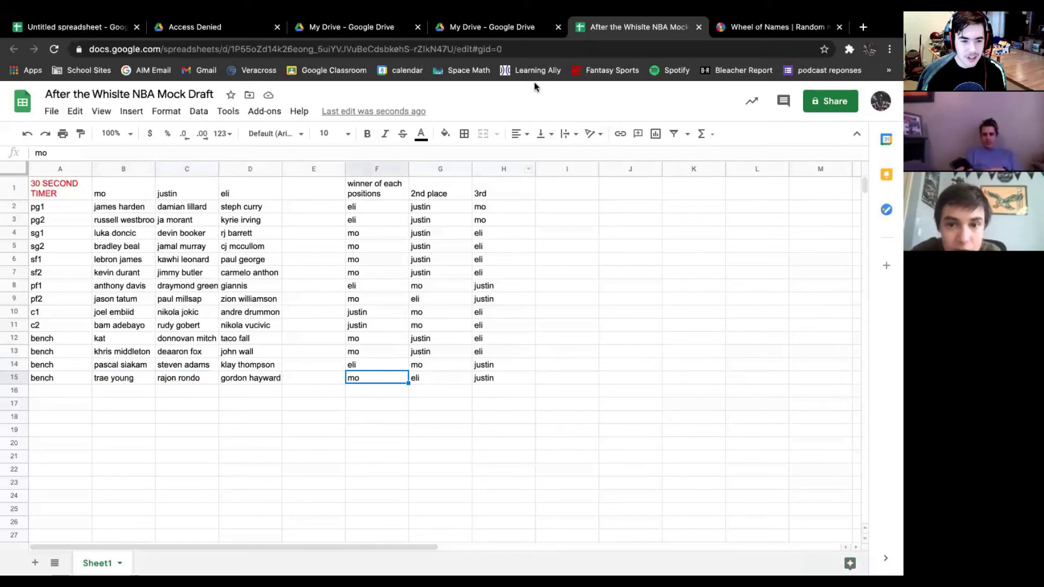
left_click(532, 378)
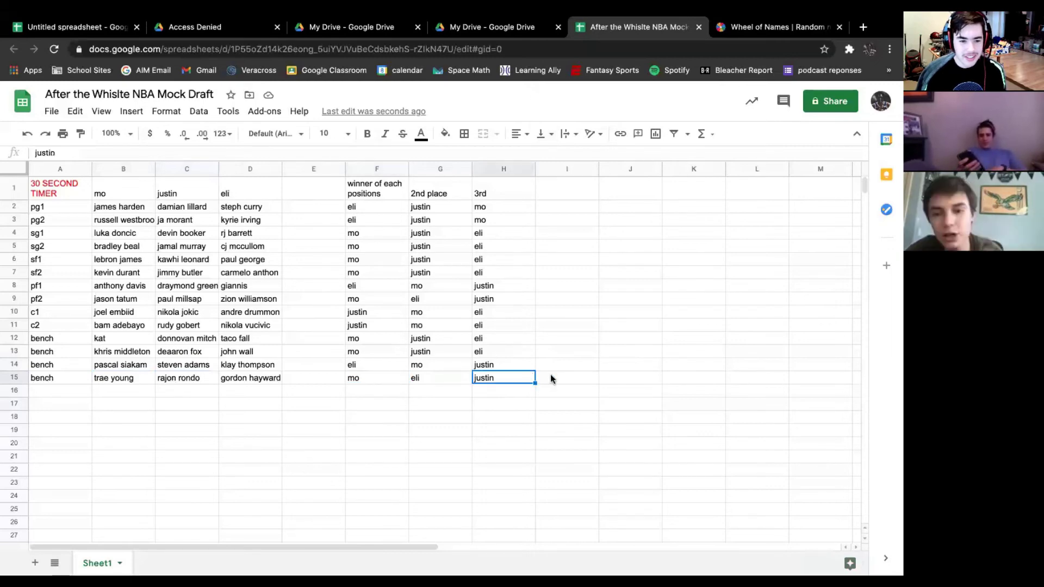
left_click(552, 379)
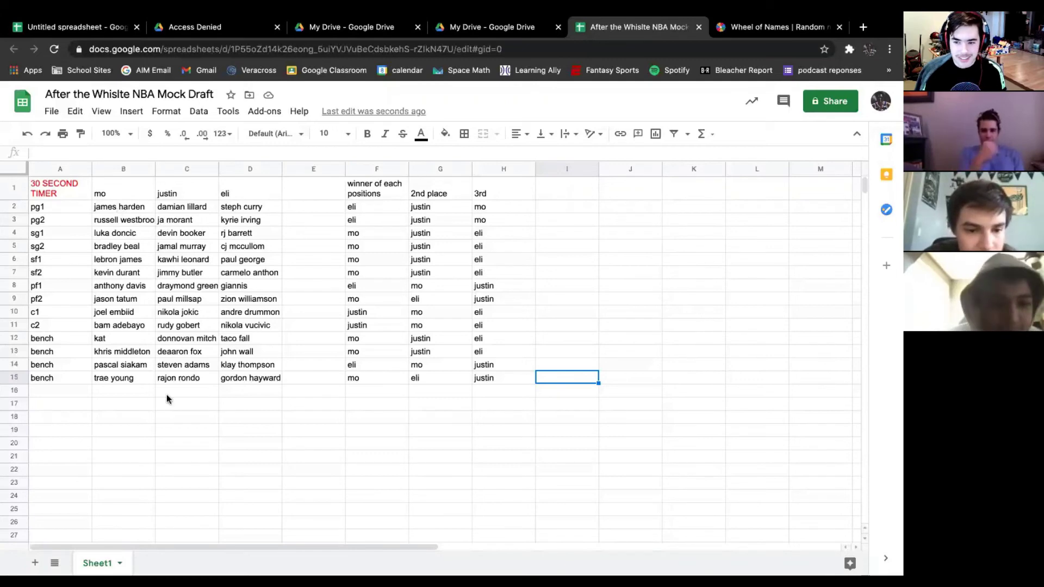
left_click(171, 352)
left_click(135, 357)
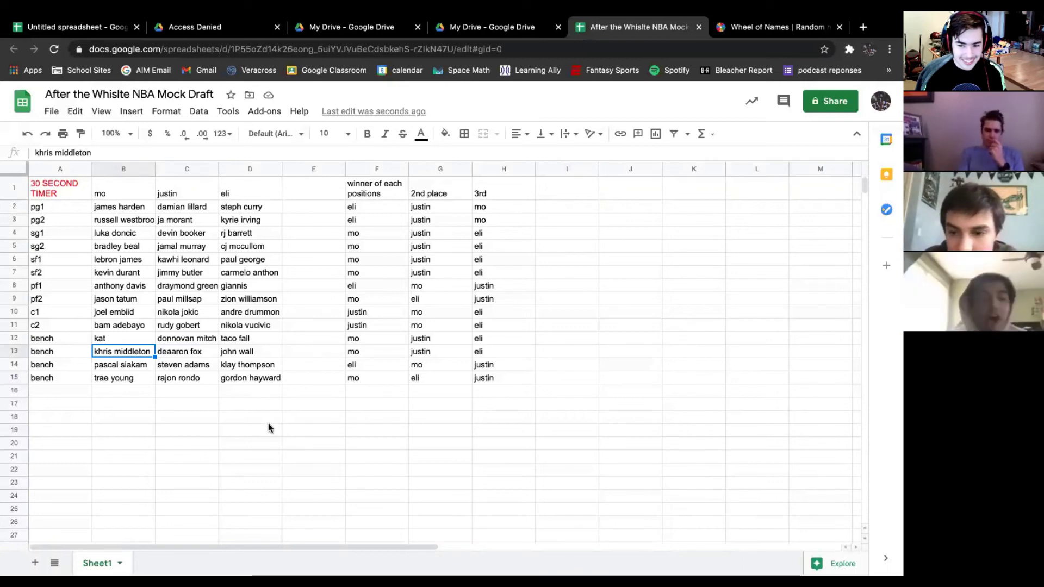
Check the row 15 winner, then the pg1 pick in B2 and its 3rd place.
left_click(325, 390)
left_click(379, 388)
left_click(383, 377)
left_click(363, 204)
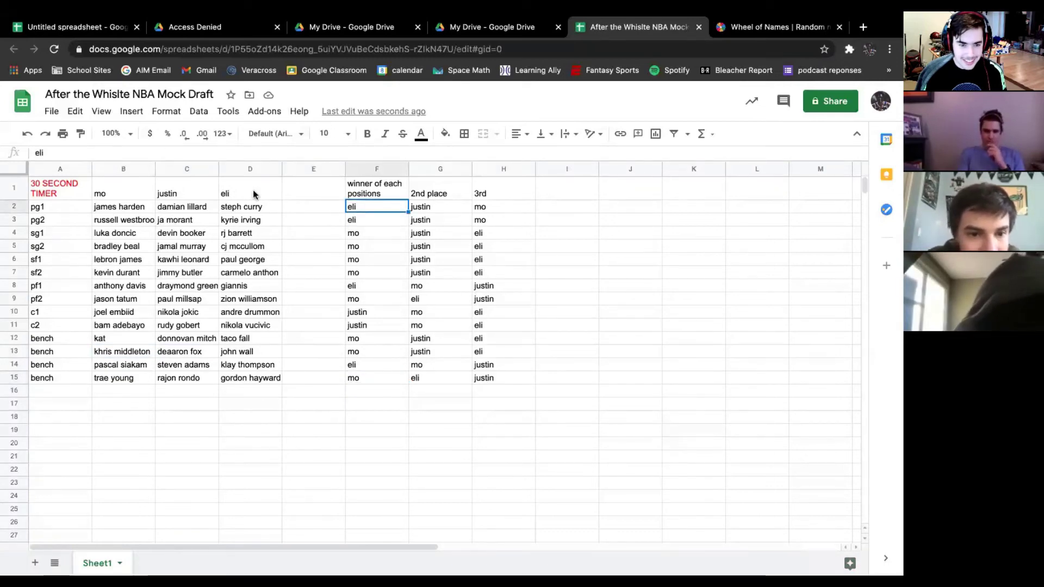
left_click(137, 208)
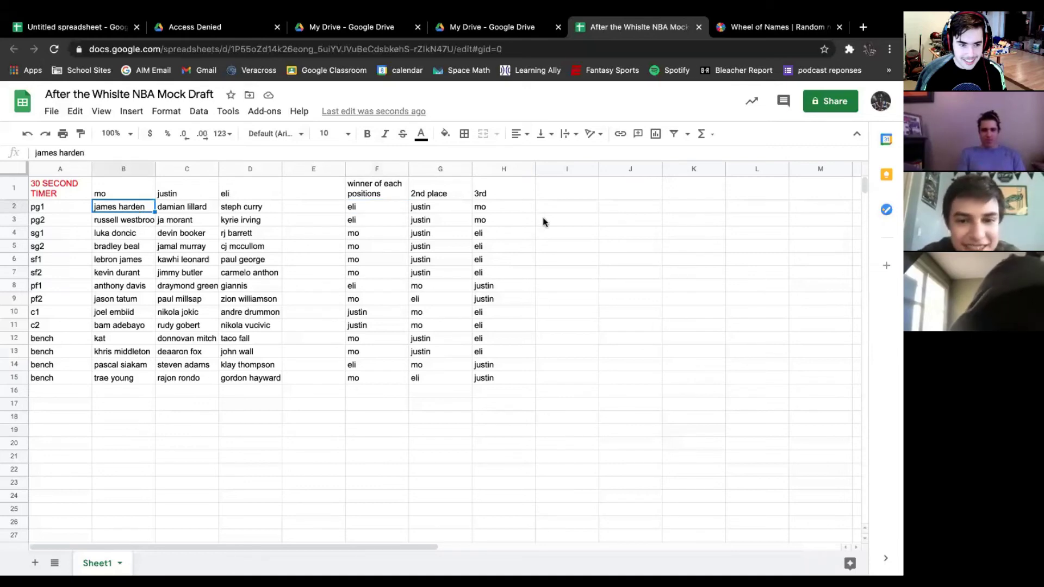
left_click(504, 206)
Step across the pg1 winner and 2nd place, then down to the pg2 row.
key("Left")
key("Left")
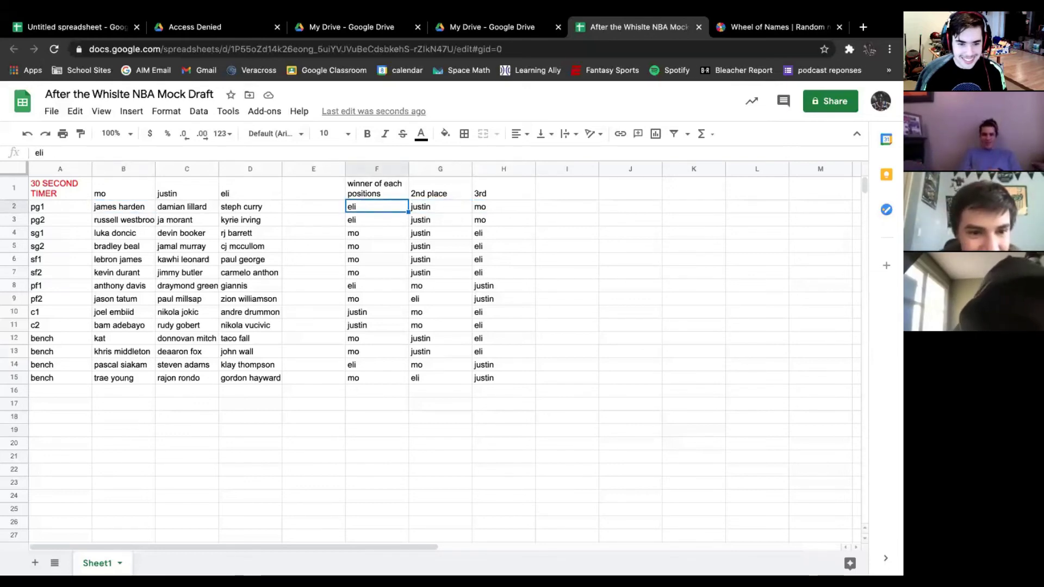
left_click(440, 207)
key("Right")
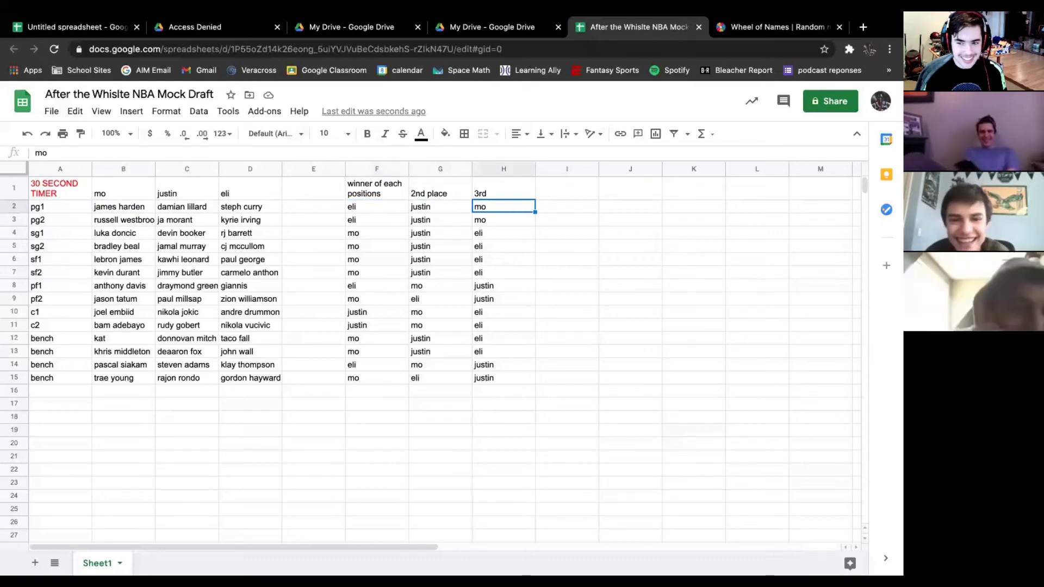
key("Left")
key("Left")
key("Right")
key("Right")
key("Left")
key("Down")
key("Left")
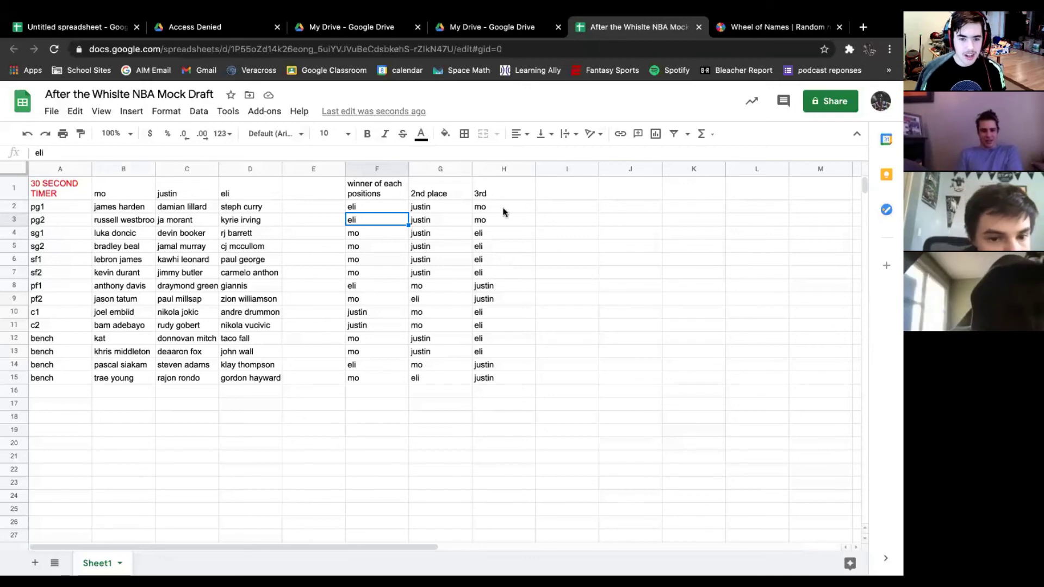
Re-rank pg2 with mo in 2nd place and justin in 3rd.
left_click(427, 222)
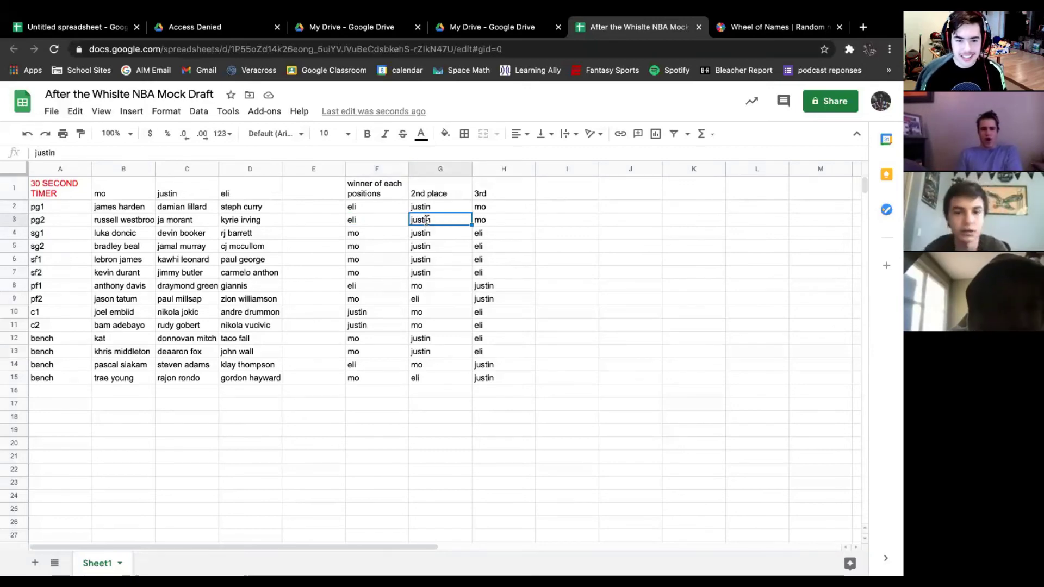
type("mo")
left_click(481, 226)
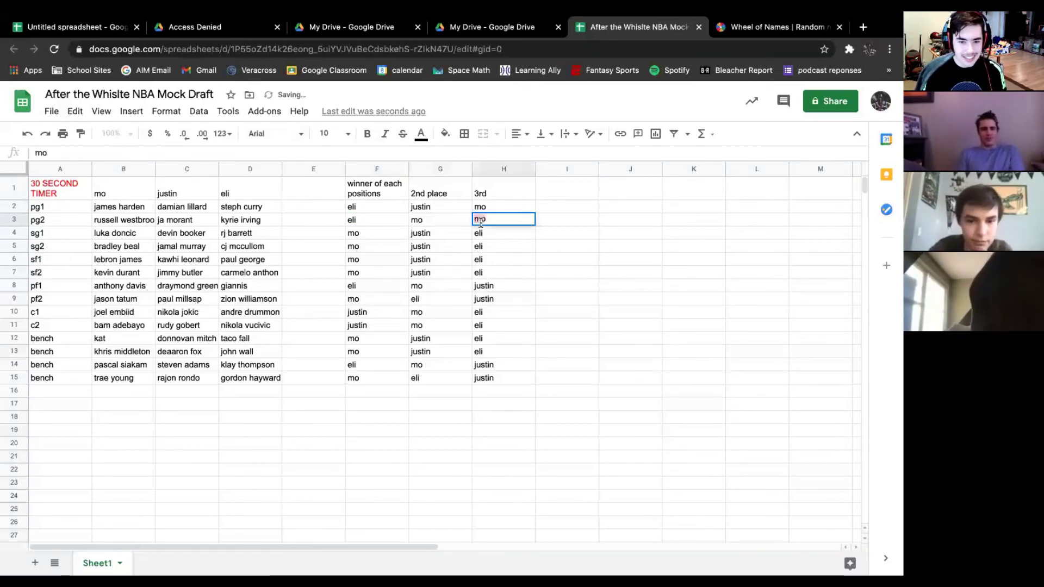
key("BackSpace")
type("justin")
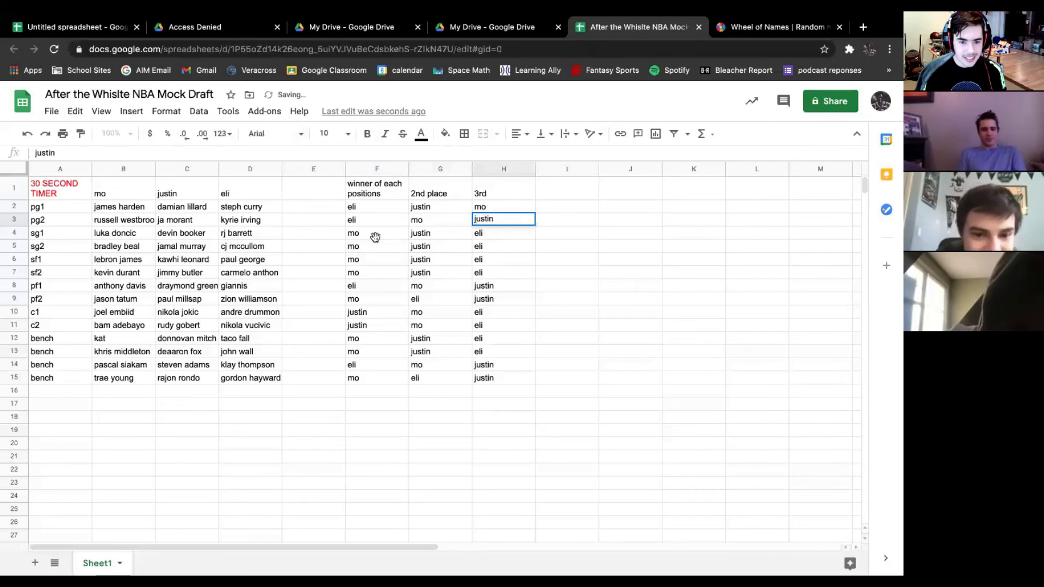
left_click(374, 235)
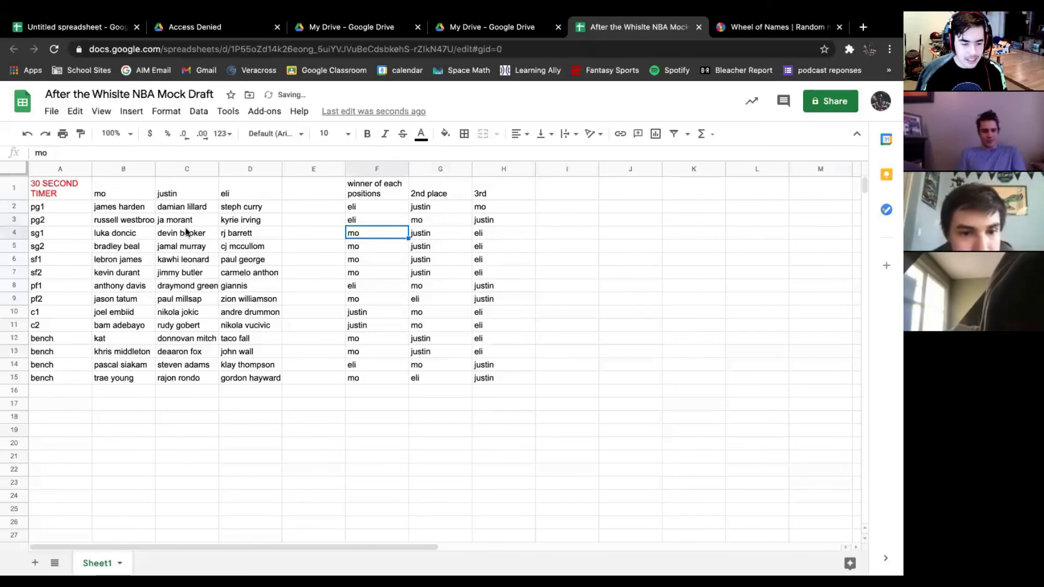
Review the sg1 pick and placings, then the sg2 winner, 2nd and 3rd.
left_click(274, 235)
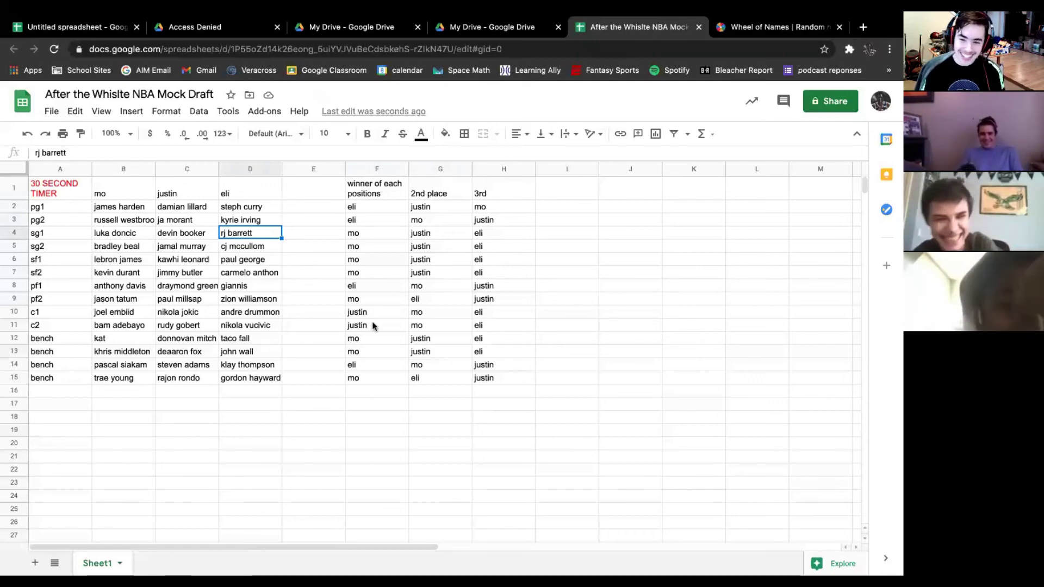
left_click(353, 231)
key("Right")
key("Right")
key("Right")
key("Left")
key("Left")
key("Left")
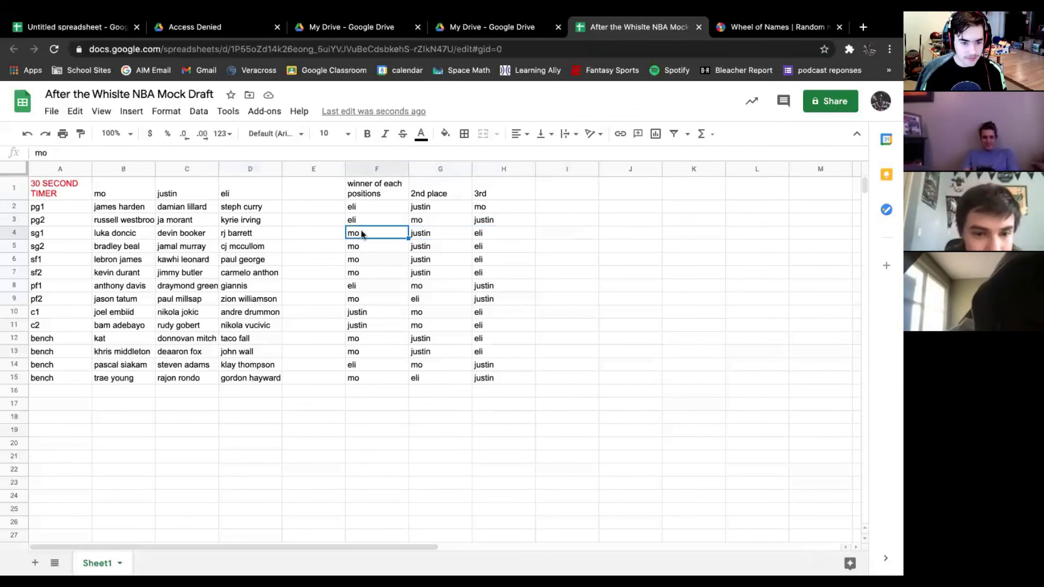
left_click(365, 246)
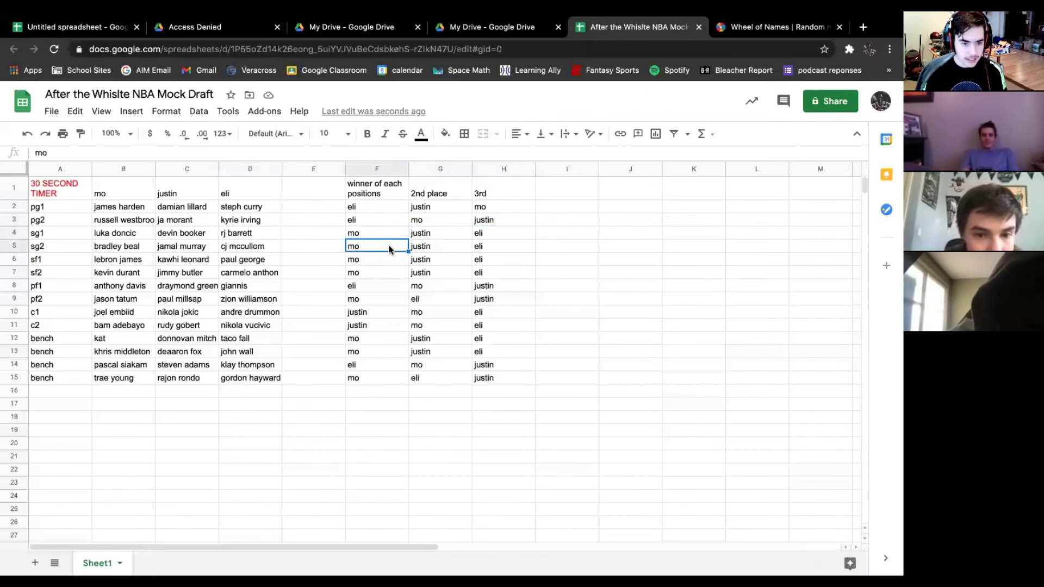
left_click(423, 249)
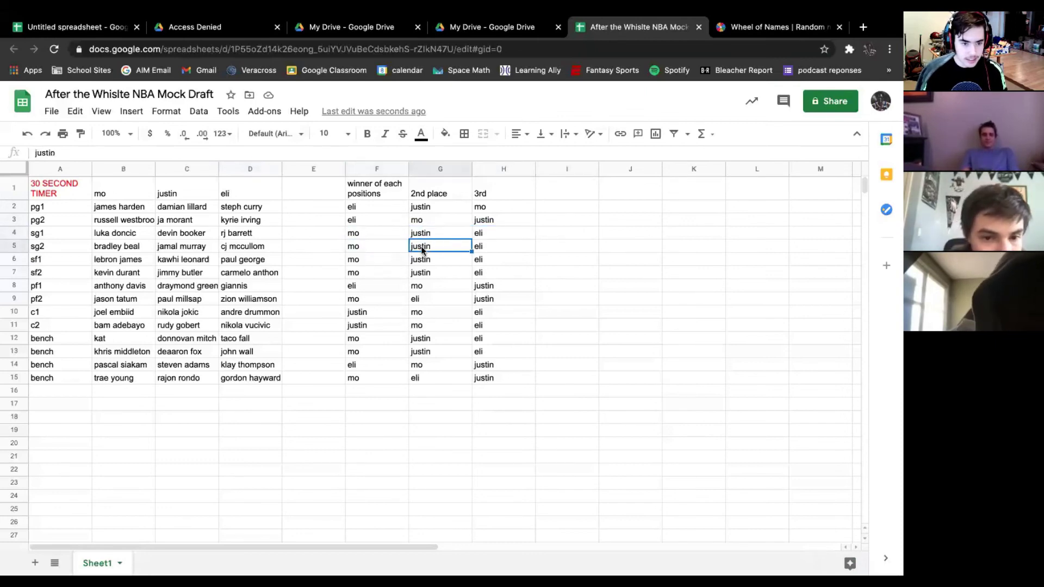
left_click(497, 243)
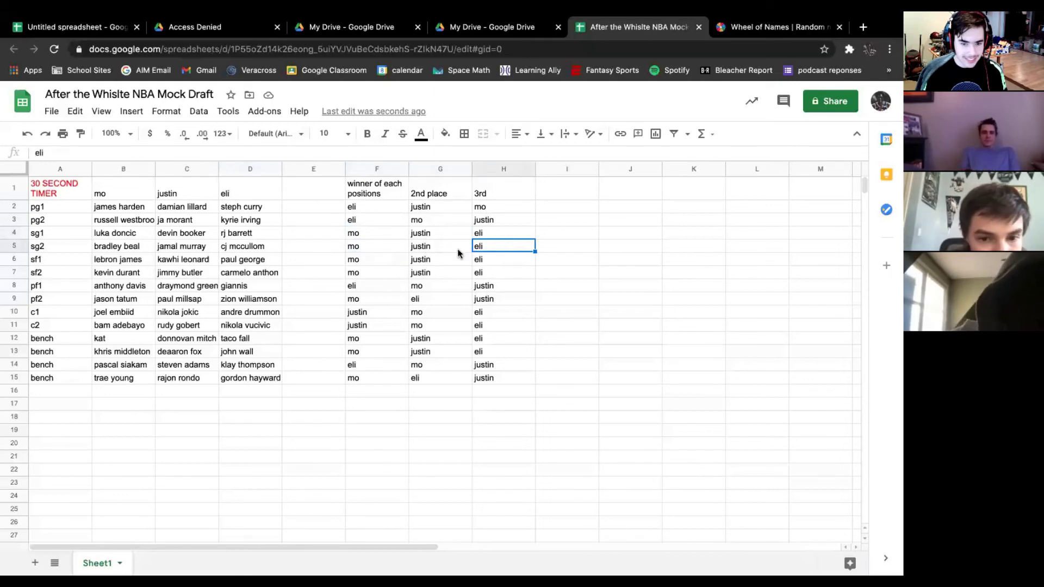
Step down the sf1, sf2, pf1 and pf2 winners and across the pf2 placings.
left_click(365, 262)
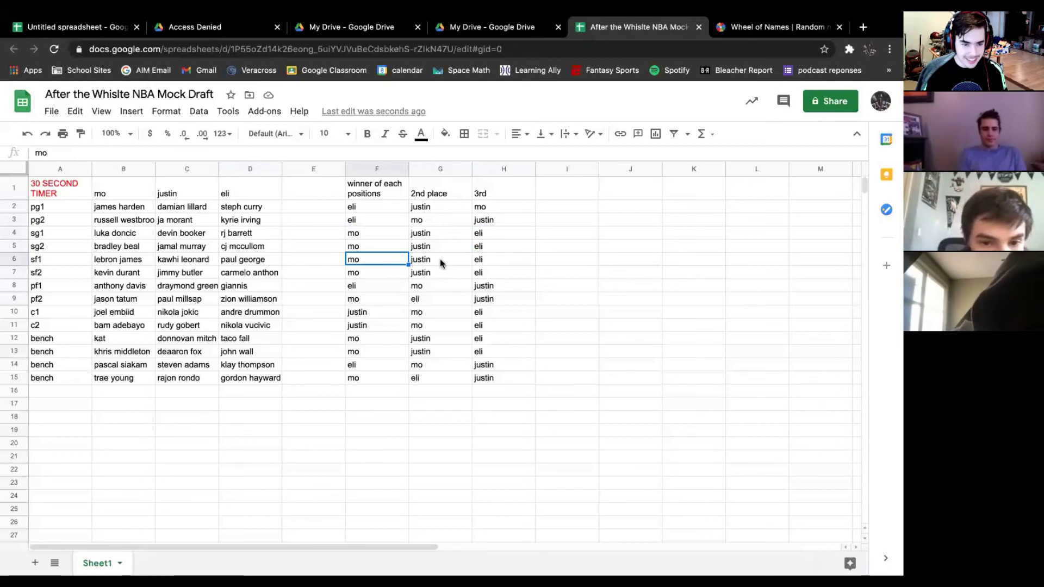
key("Down")
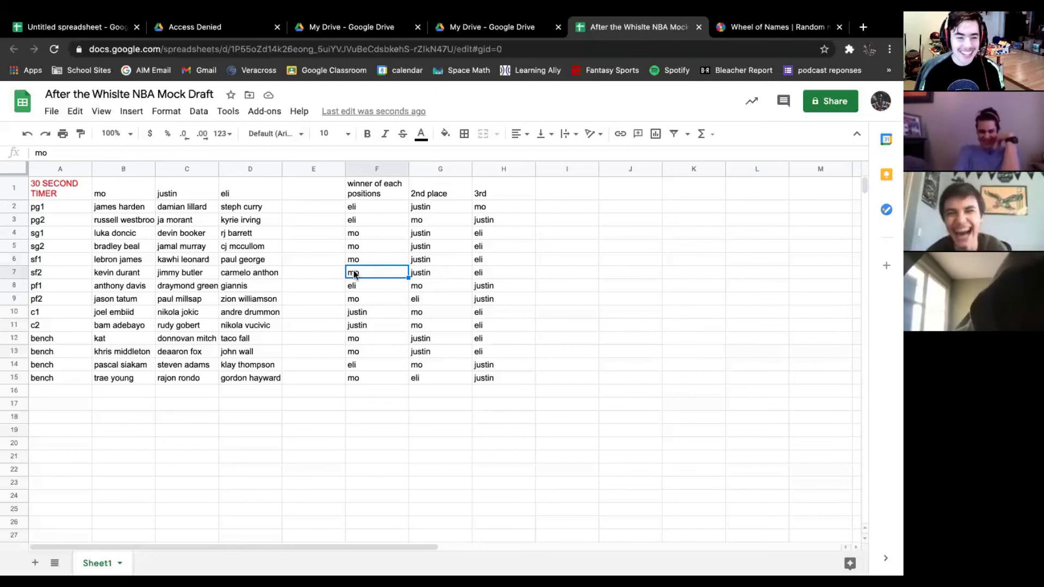
key("Down")
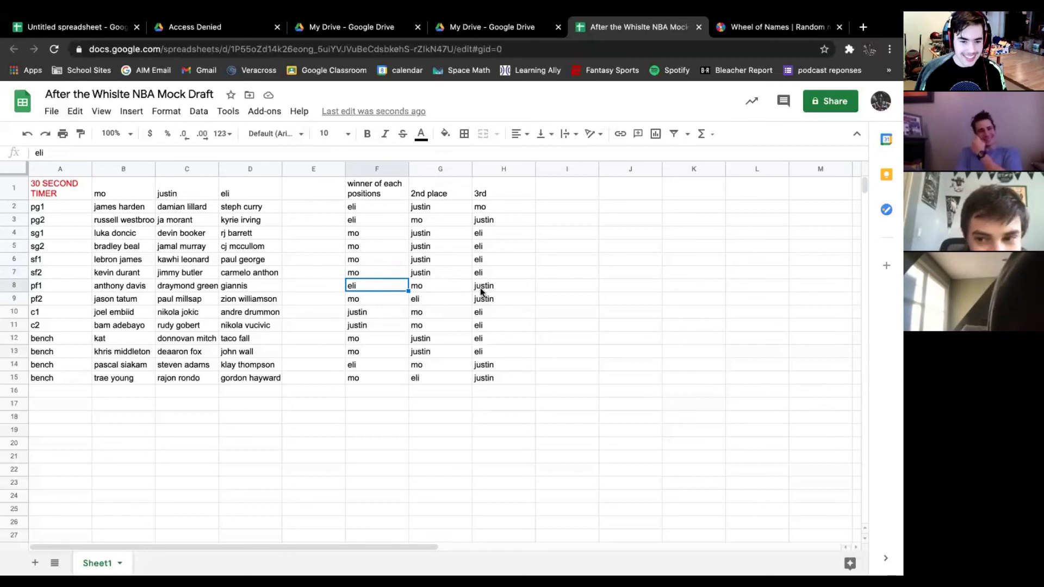
key("Down")
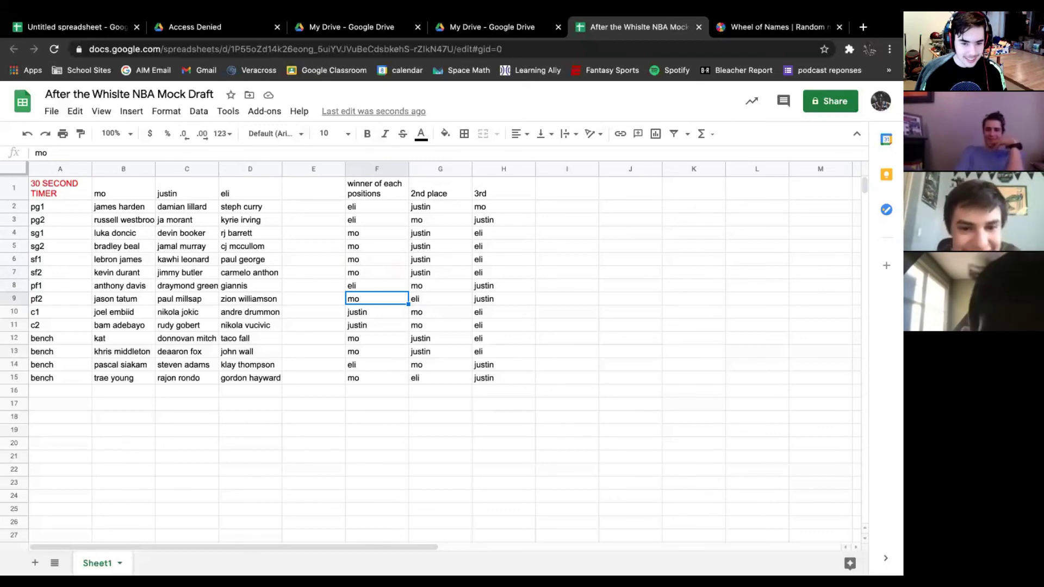
key("Right")
key("Right")
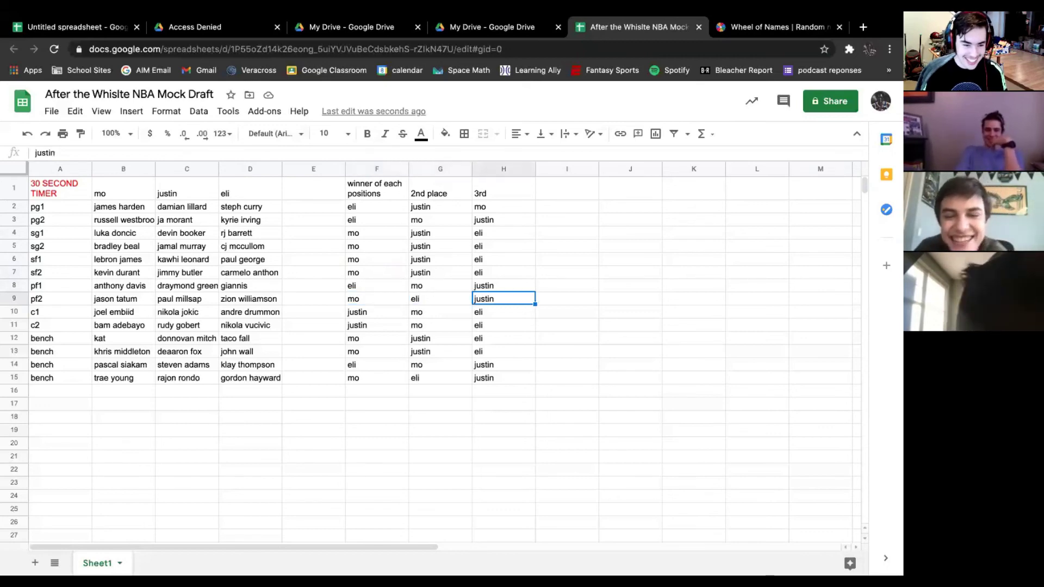
key("Left")
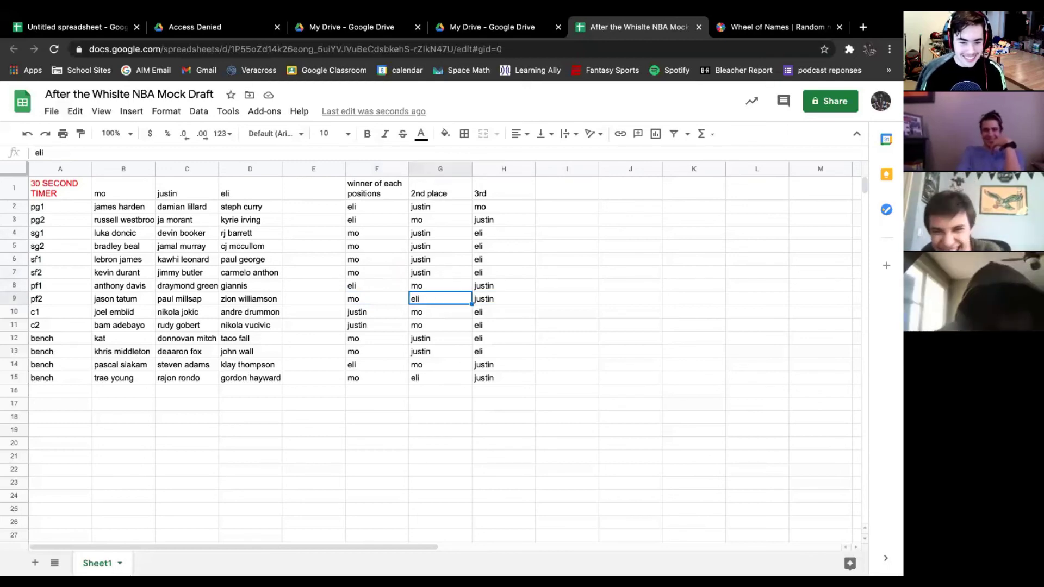
Check the c1 and c2 winners and 2nd places in F10, F11, G10 and G11.
key("Down")
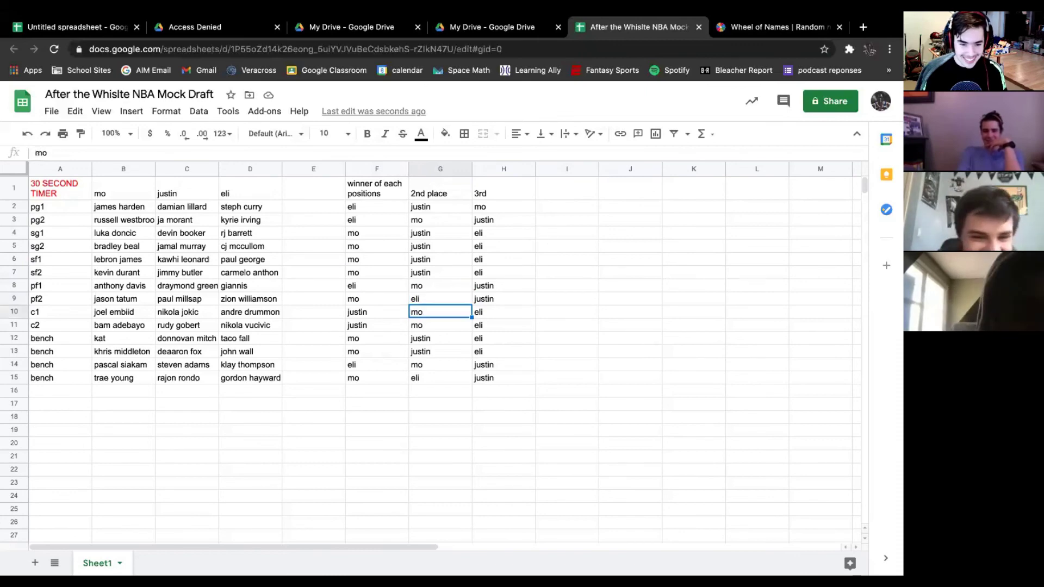
left_click(377, 325)
left_click(377, 312)
left_click(441, 312)
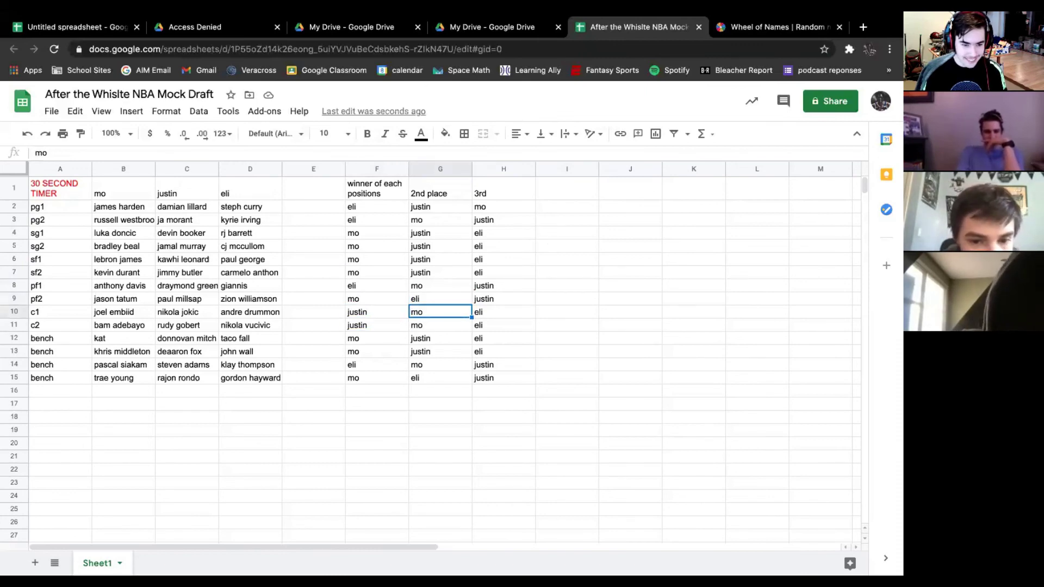
left_click(440, 326)
left_click(377, 325)
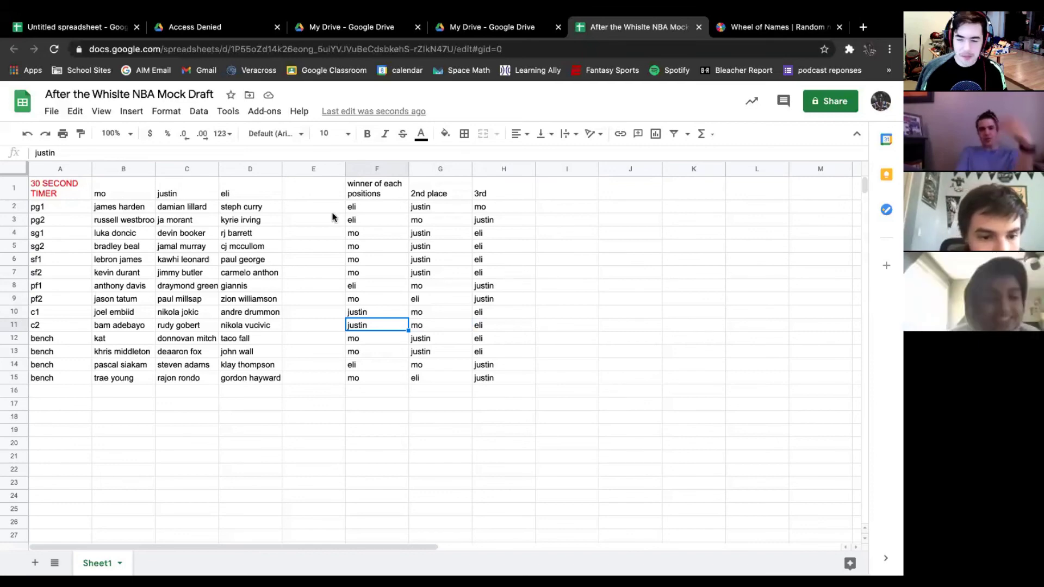
Compare mo's c1, c2 and bench players along with the first bench row's winner.
left_click(123, 341)
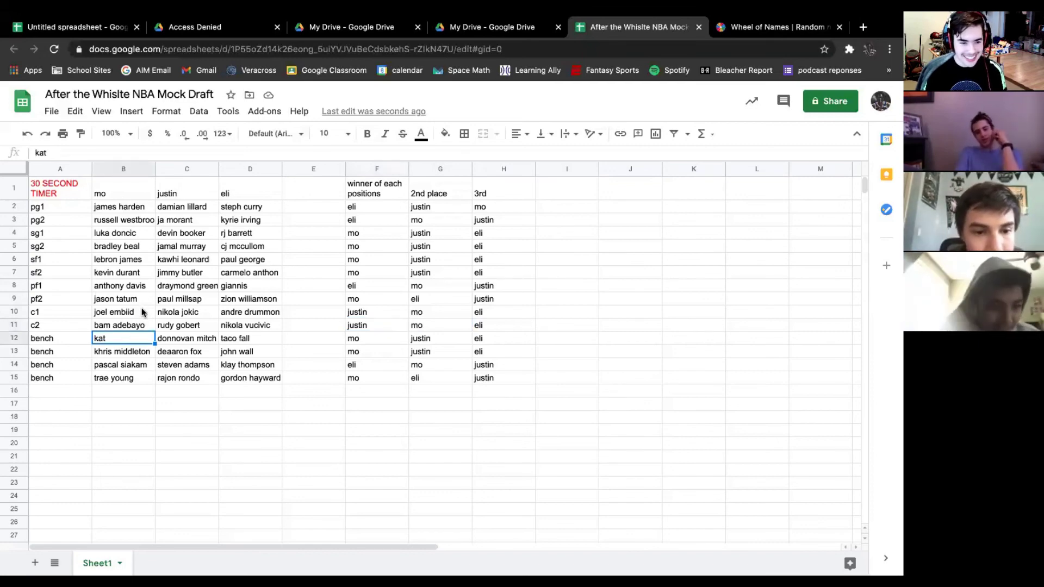
left_click(142, 314)
left_click(133, 341)
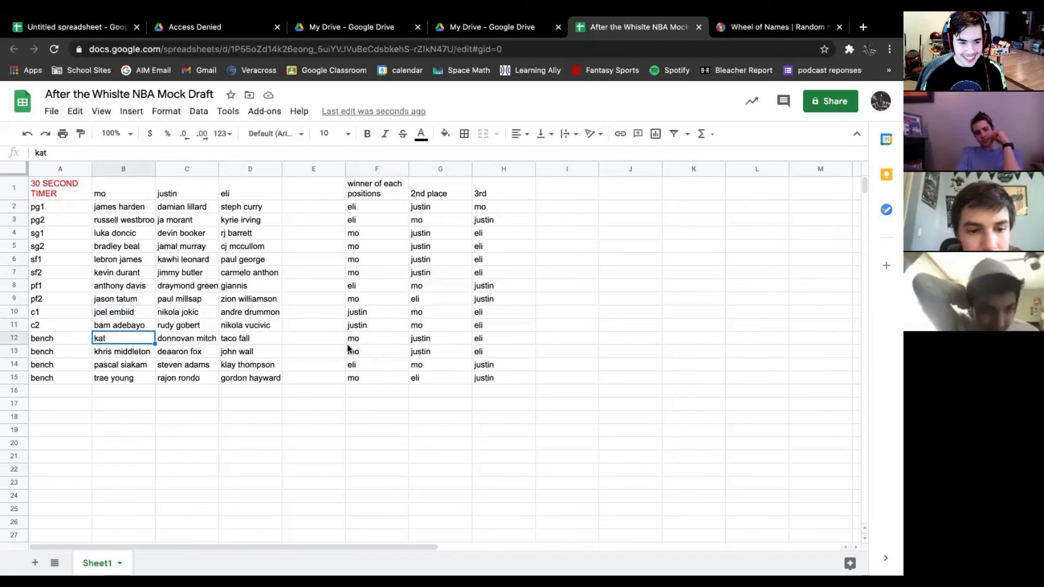
left_click(388, 327)
left_click(375, 339)
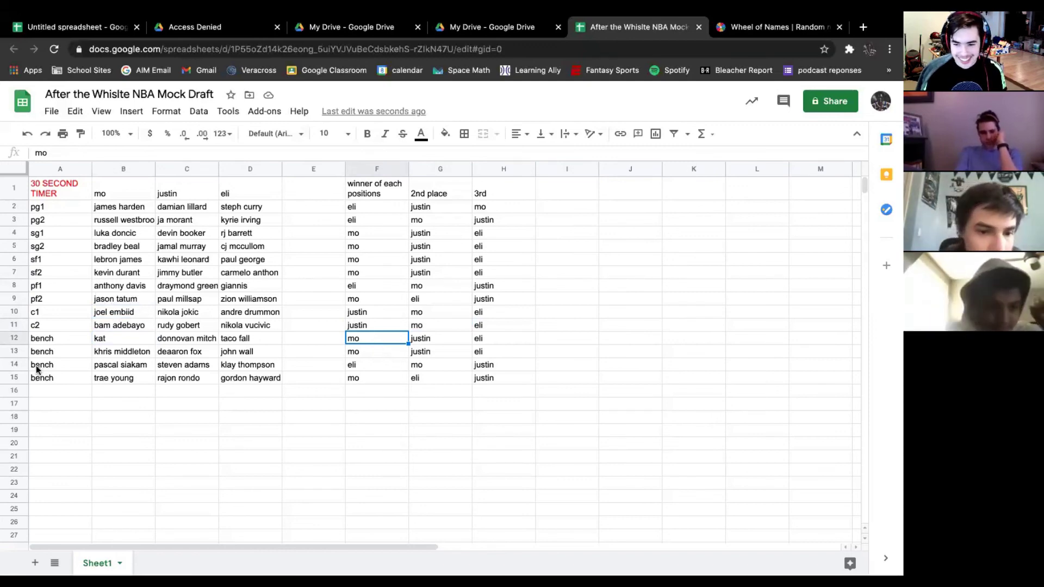
left_click(117, 338)
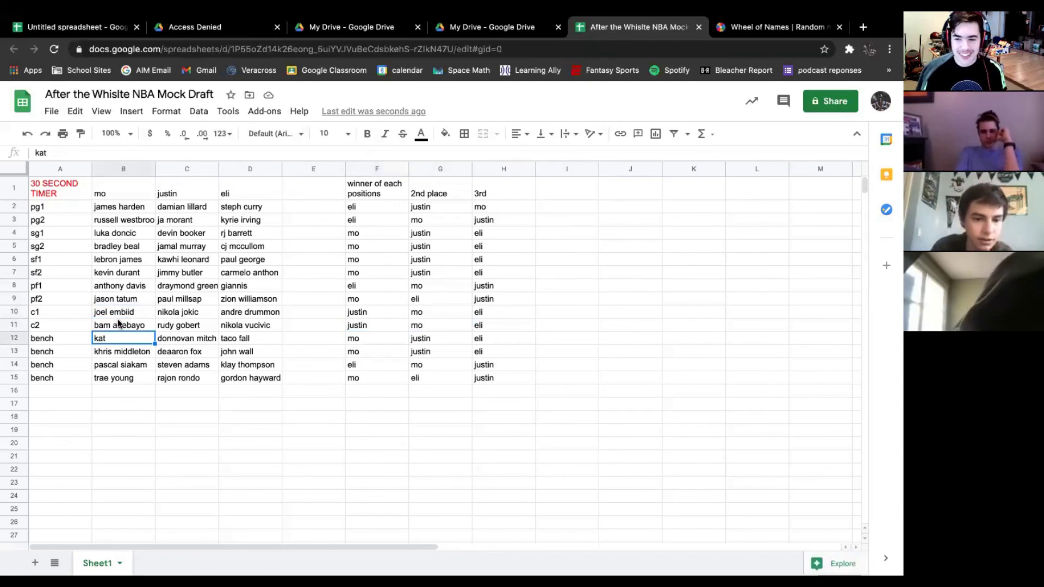
left_click(118, 326)
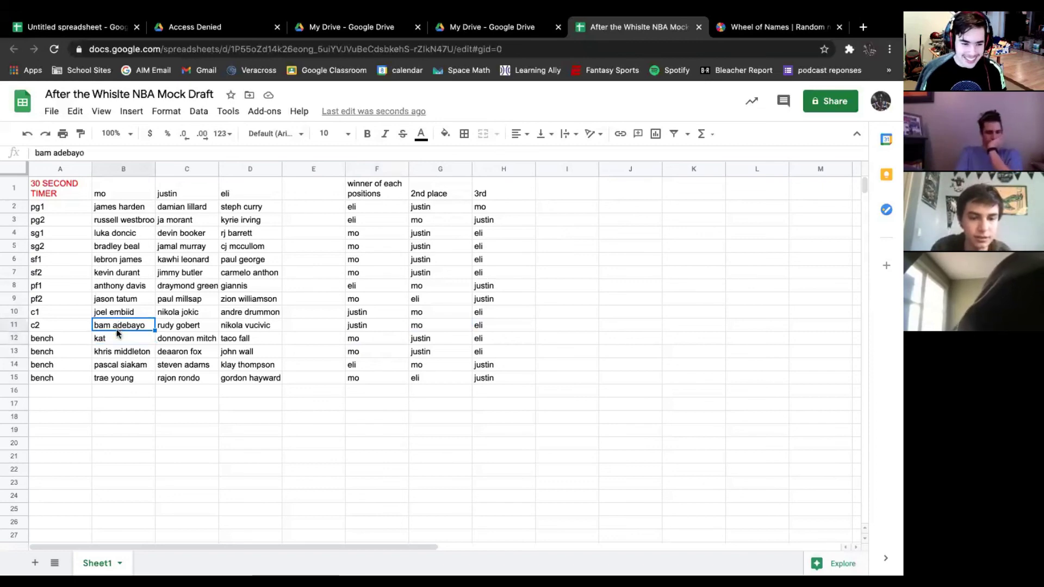
left_click(116, 337)
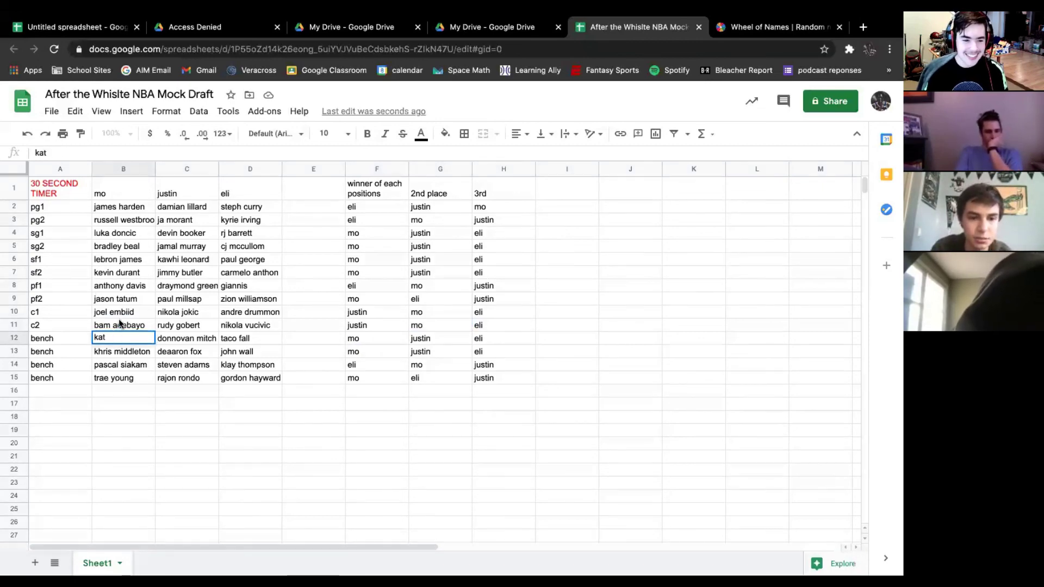
left_click(118, 328)
Shorten mo's c2 player in B11 to 'bam' and restore 'kat' in B12.
left_click_drag(119, 328, 120, 334)
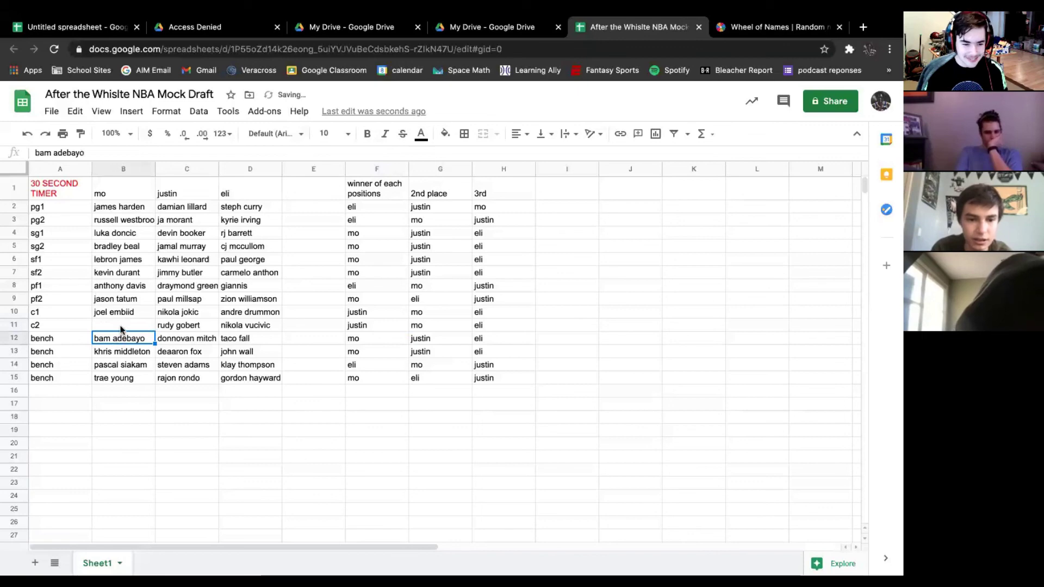
left_click(121, 331)
left_click(117, 337)
double_click(118, 338)
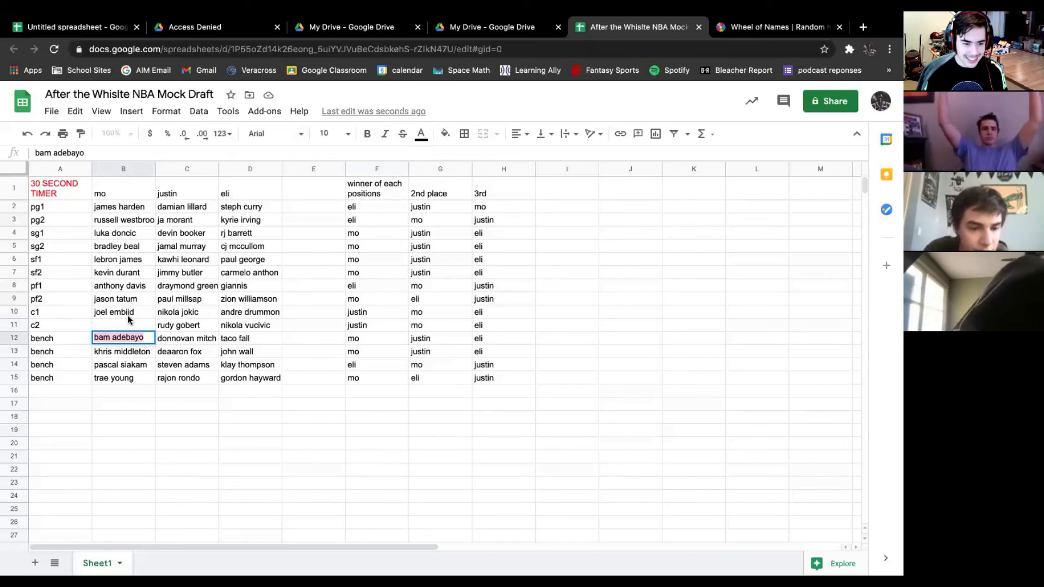
type("kat")
left_click(108, 325)
type("bam")
left_click(157, 338)
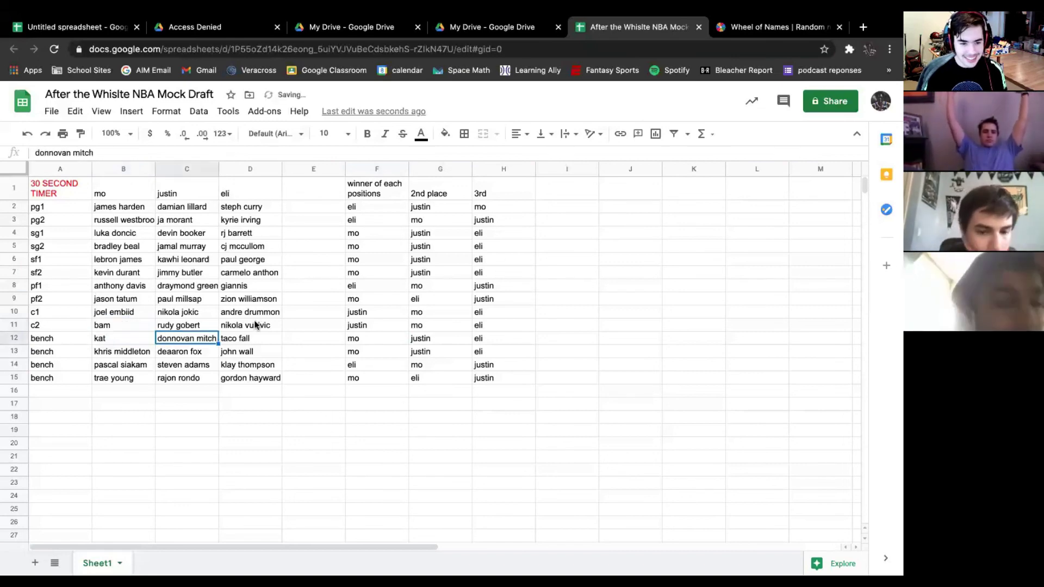
left_click(246, 328)
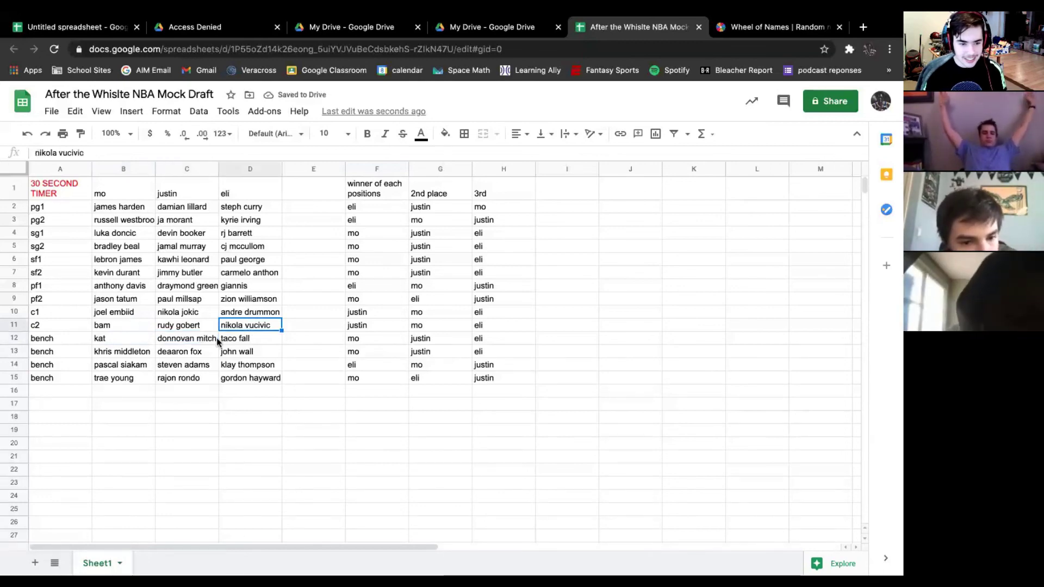
Enter mo as the c2 winner in F11 and justin as 2nd in G11.
left_click(314, 325)
left_click(376, 325)
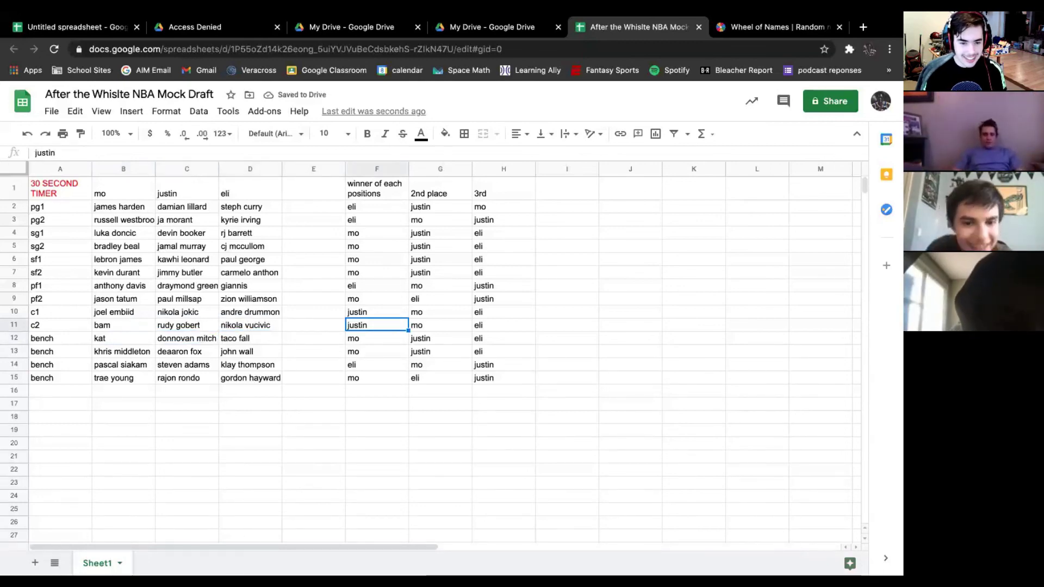
key("Delete")
type("mo")
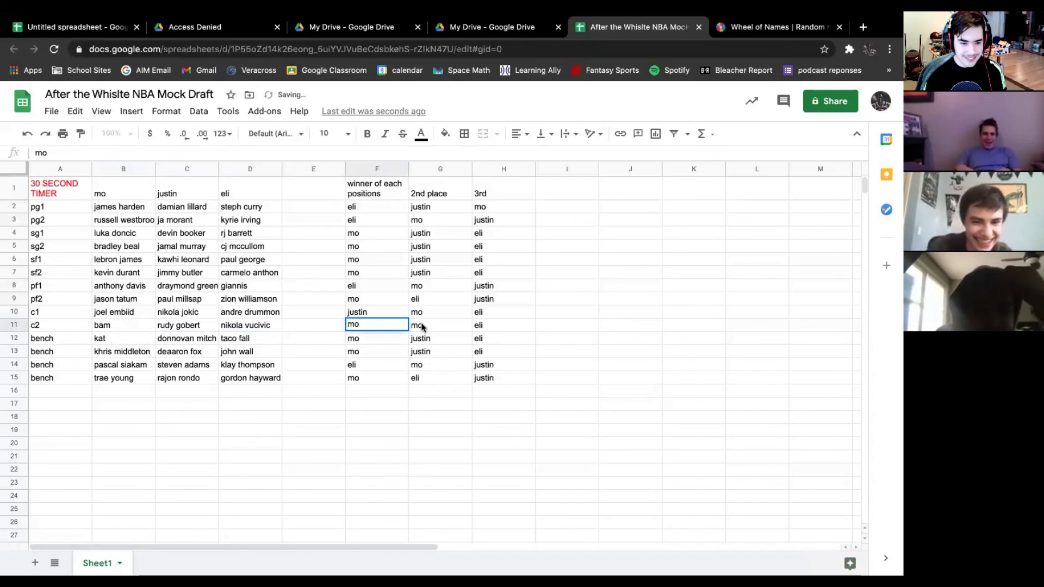
left_click(422, 327)
type("justin")
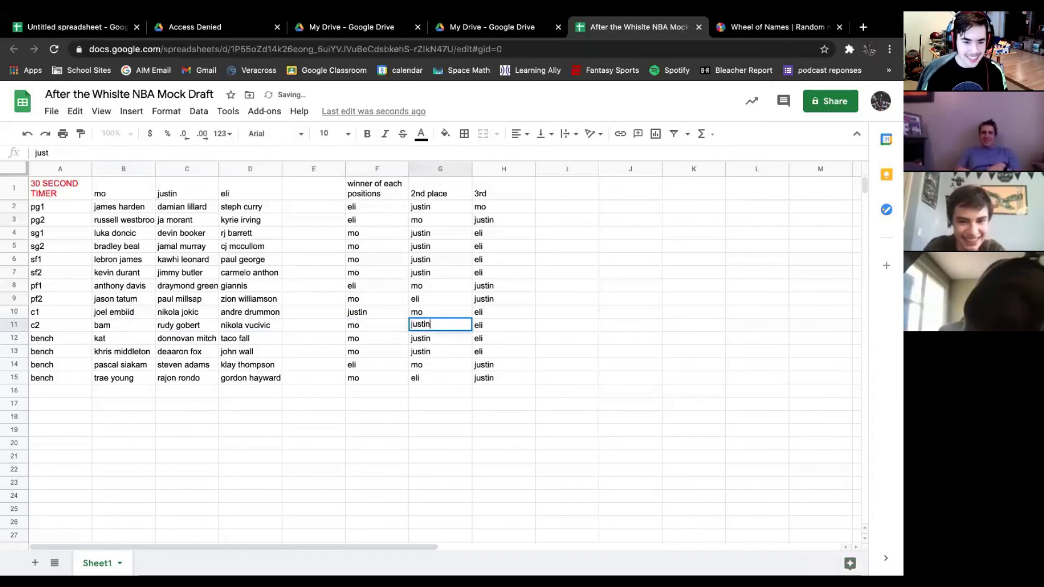
left_click(525, 309)
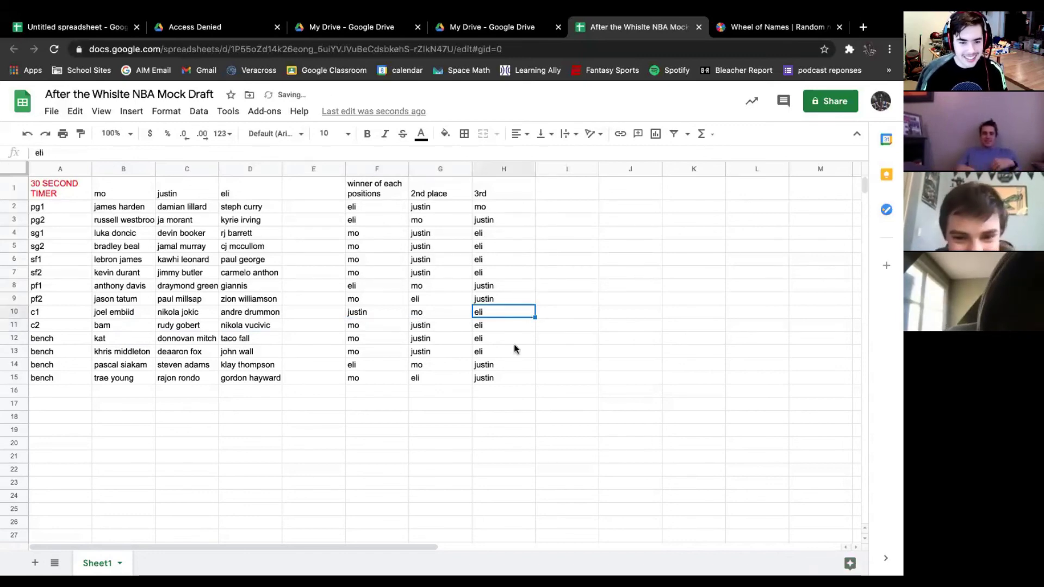
key("Up")
key("Up")
key("Up")
key("Up")
key("Up")
key("Up")
key("Up")
key("Up")
key("Down")
left_click(490, 191)
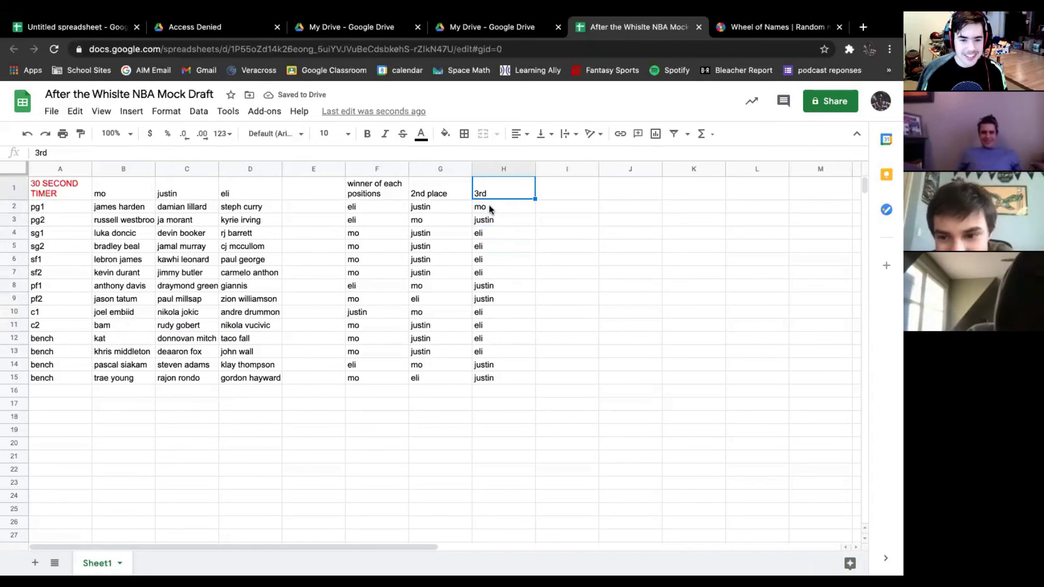
left_click(371, 352)
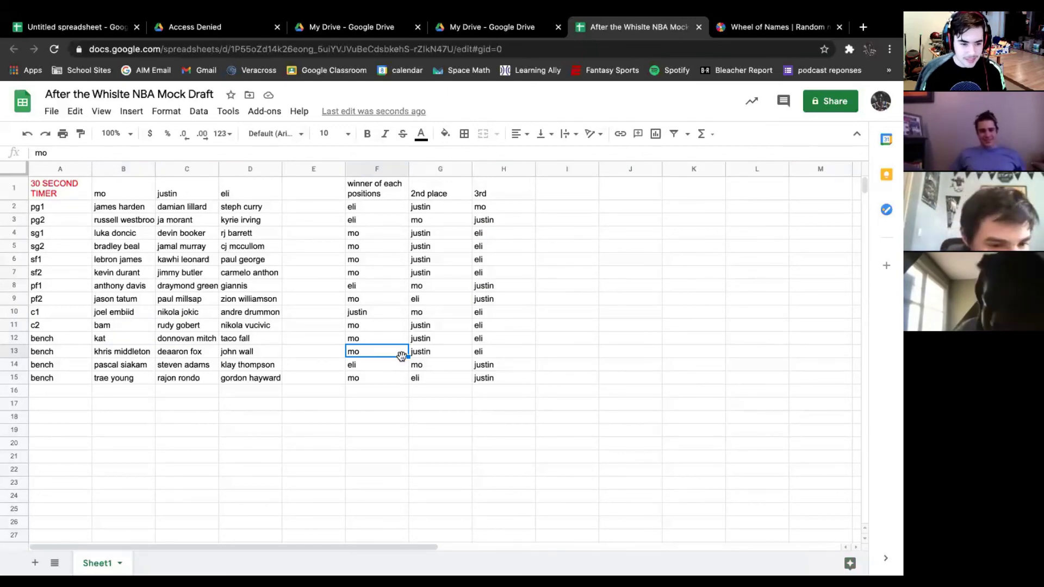
key("Up")
key("Left")
key("Right")
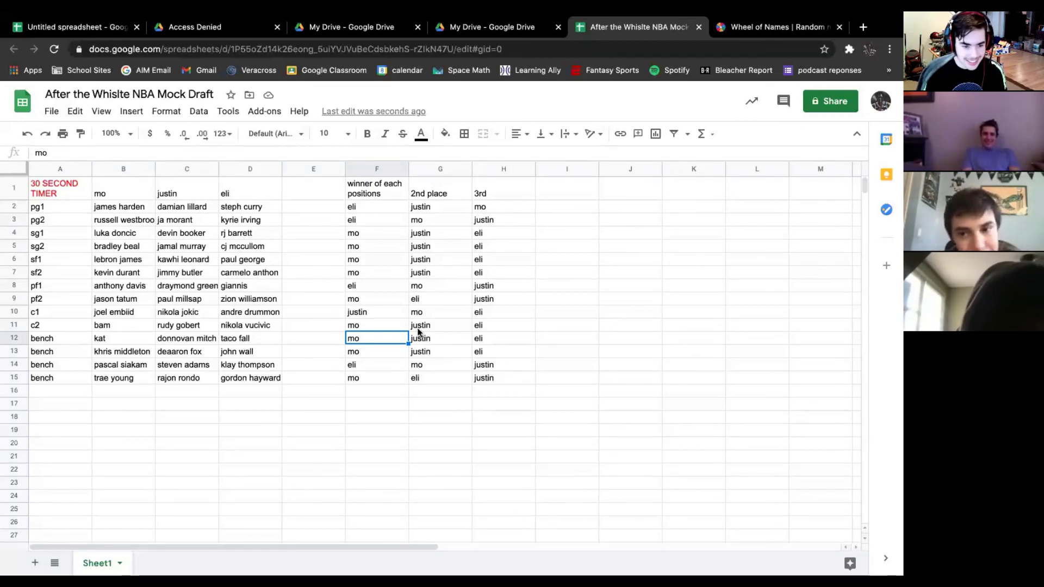
left_click(381, 351)
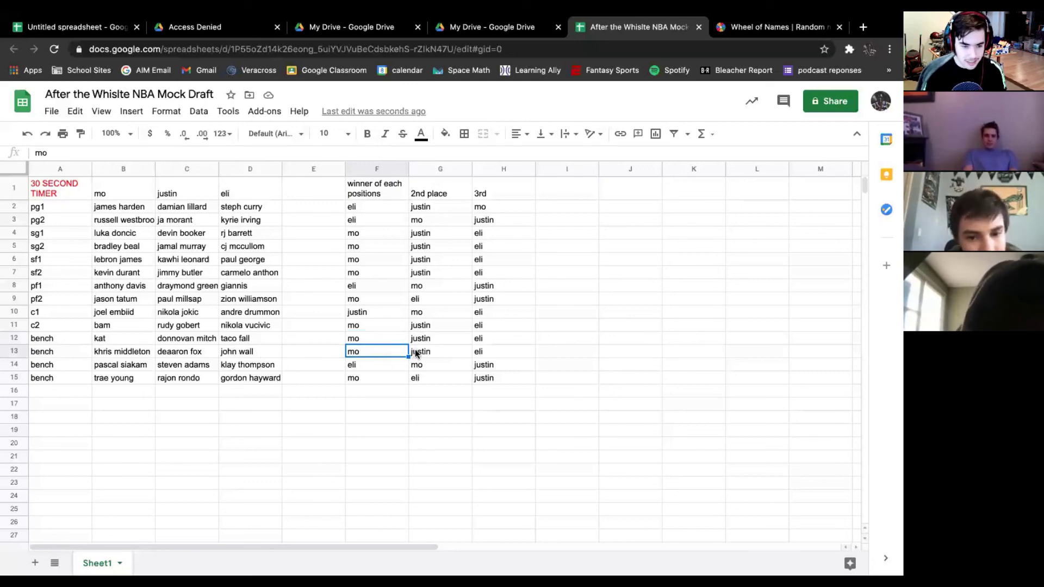
left_click(488, 350)
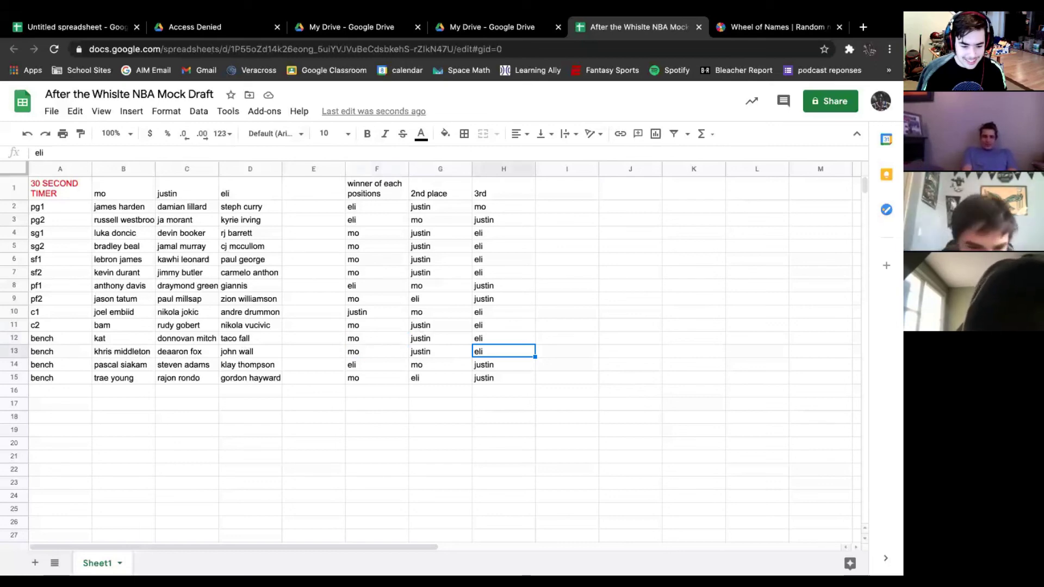
Set the klay thompson row's winner to mo in F14 and 2nd place to eli in G14.
key("Down")
key("Left")
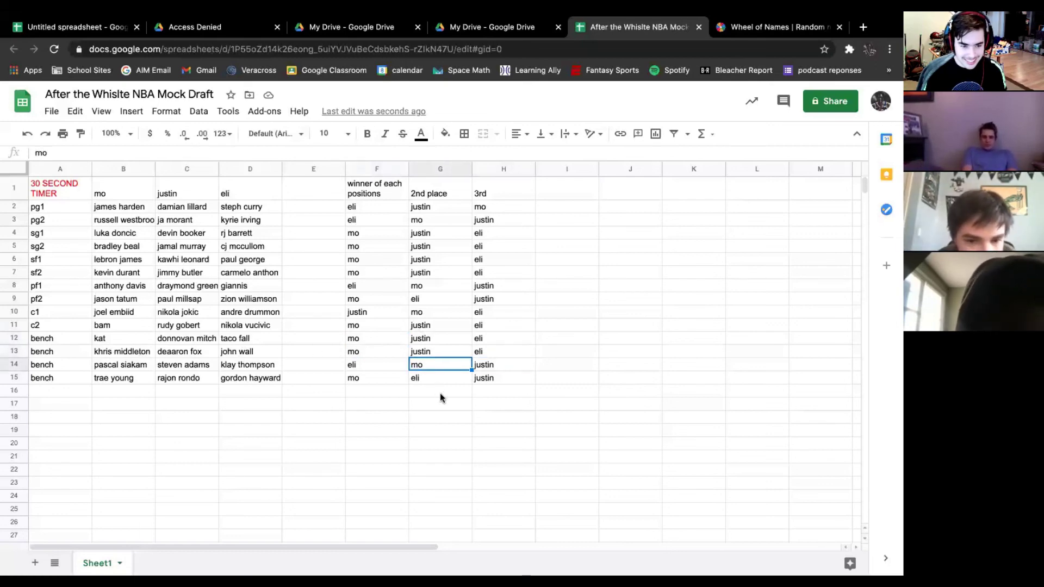
key("Left")
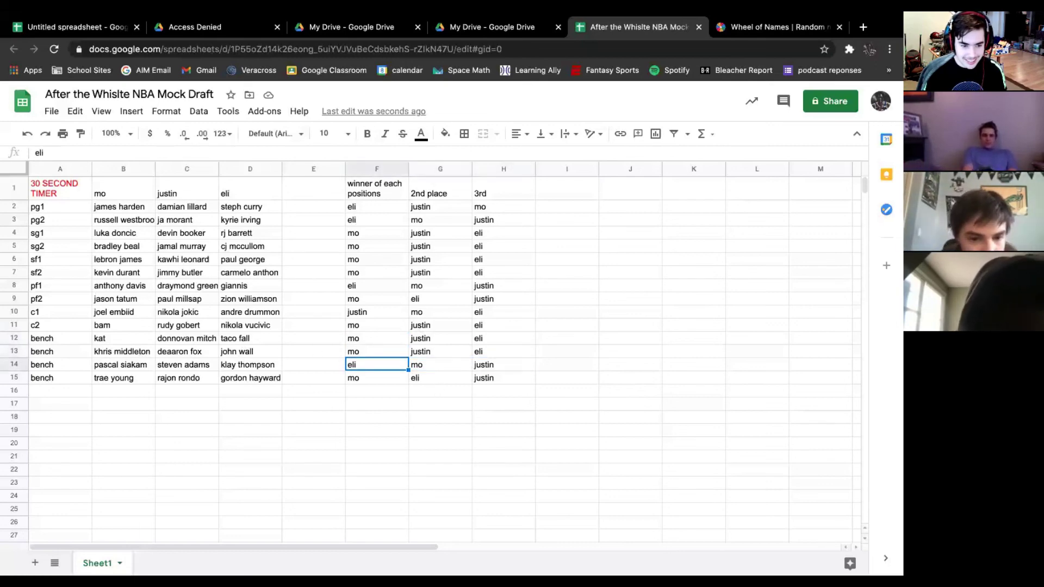
key("BackSpace")
type("mo")
left_click(438, 367)
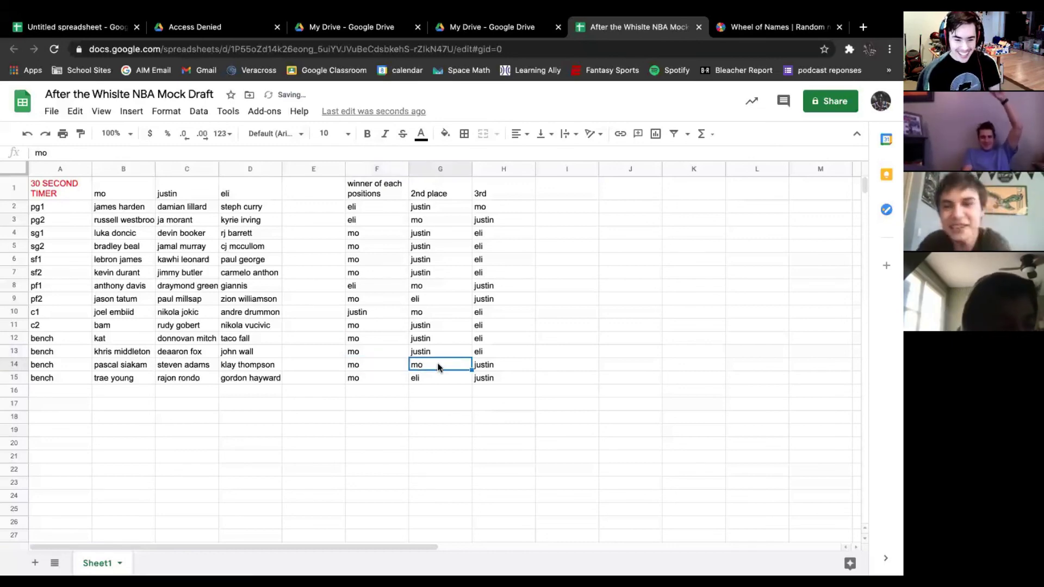
key("BackSpace")
type("eli")
left_click(386, 378)
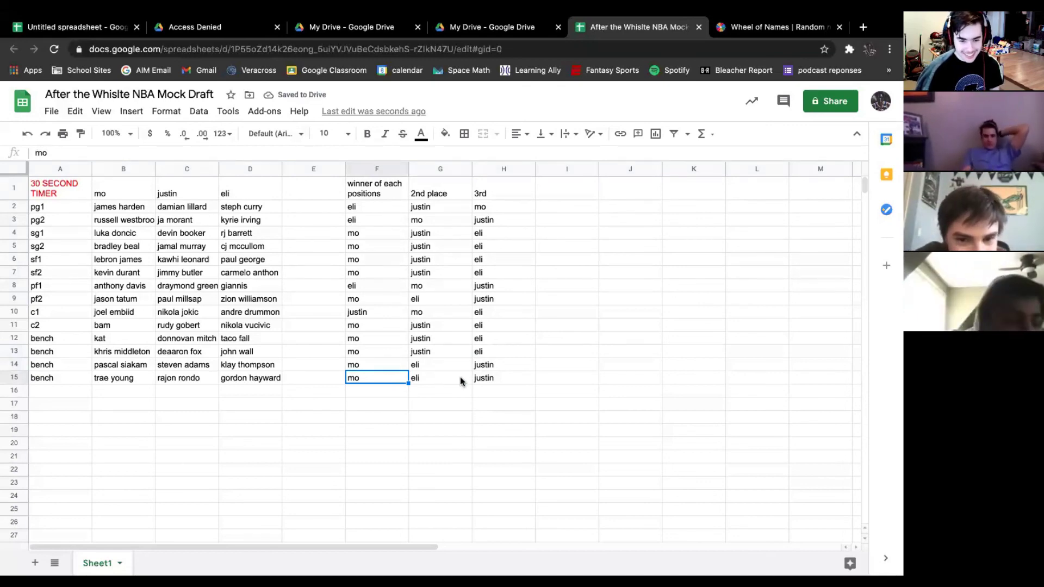
scroll(461, 377, "down", 1)
scroll(460, 377, "up", 1)
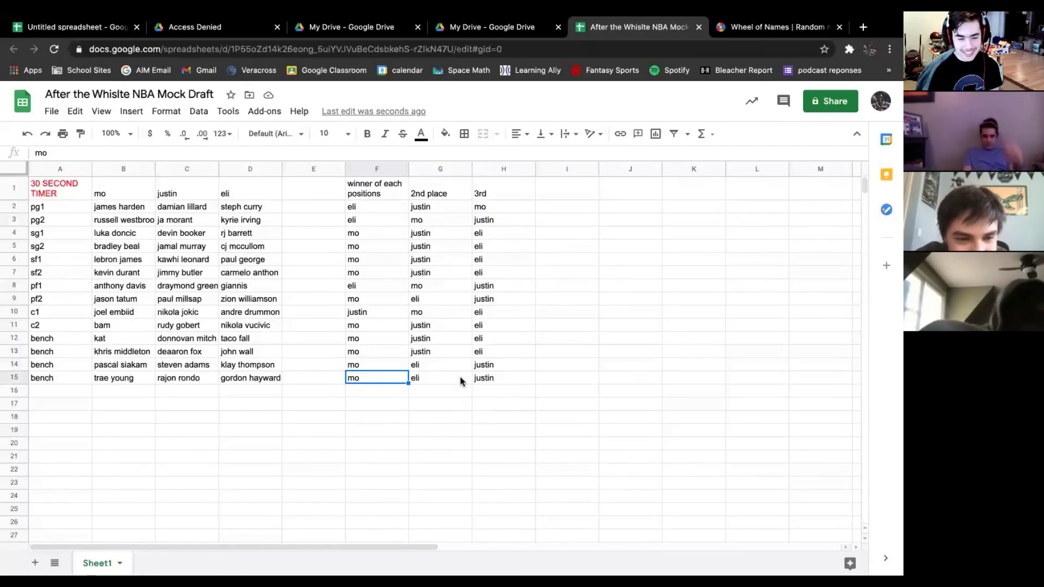